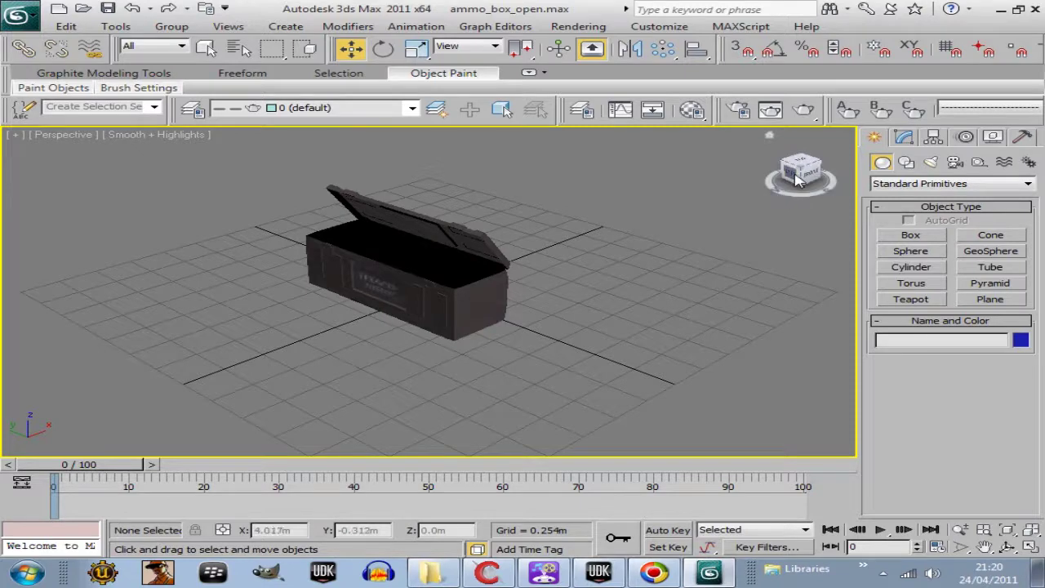
- Orbit, pan and zoom around the ammo box to inspect it from several angles
left_click_drag(800, 181, 726, 233)
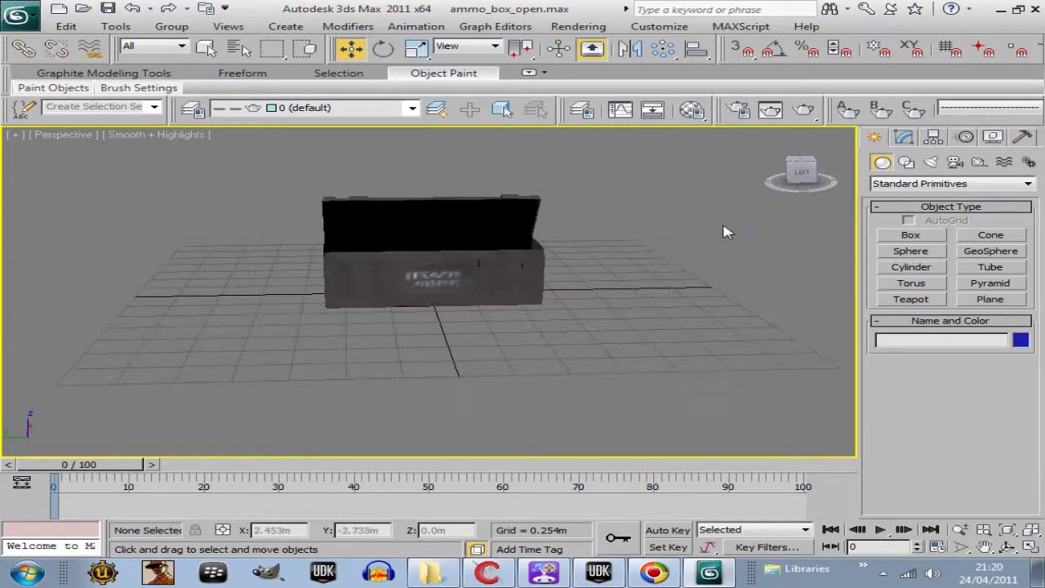
scroll(722, 234, "up", 5)
scroll(601, 351, "down", 2)
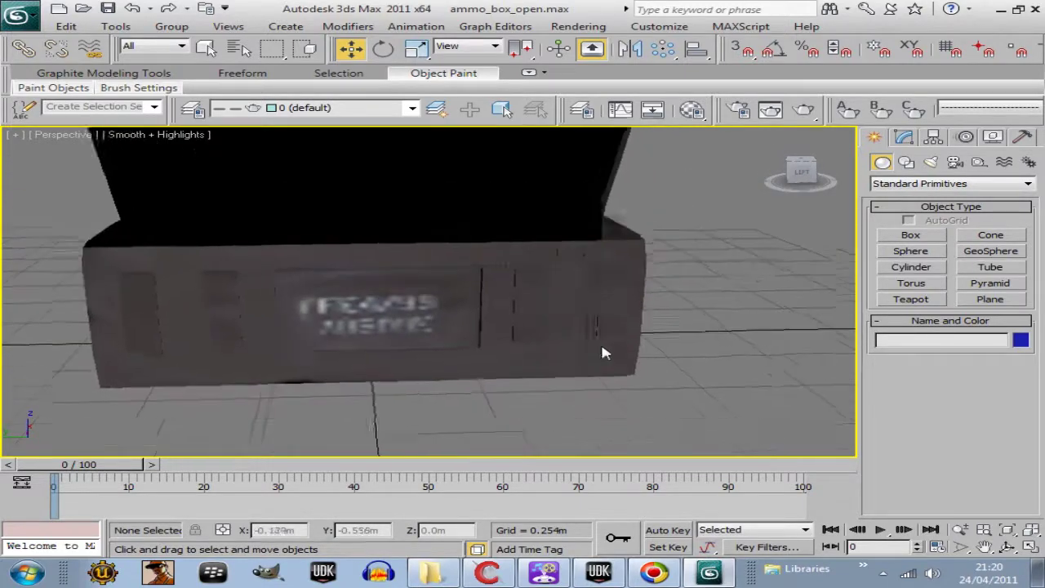
mouse_move(800, 169)
left_mouse_down()
mouse_move(747, 204)
mouse_move(682, 192)
mouse_move(23, 187)
mouse_move(758, 205)
mouse_move(792, 168)
left_mouse_up()
left_click(803, 186)
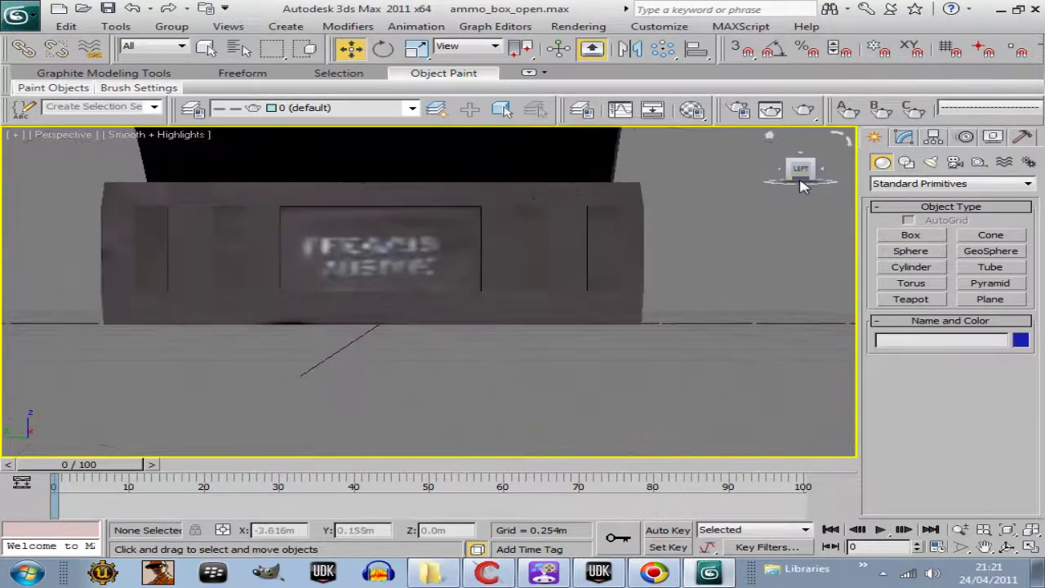
left_click(810, 168)
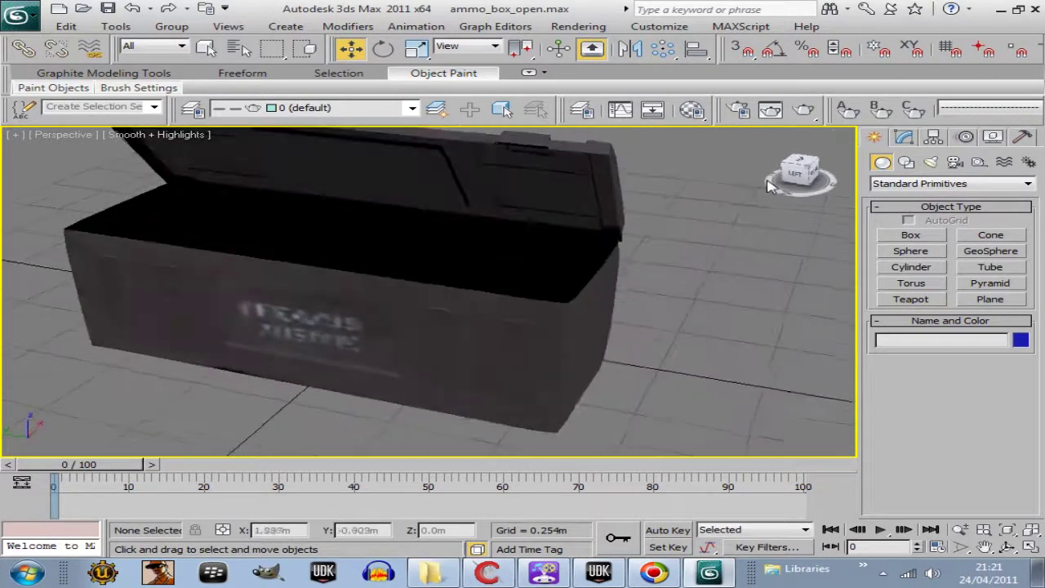
scroll(743, 180, "down", 5)
scroll(692, 235, "up", 2)
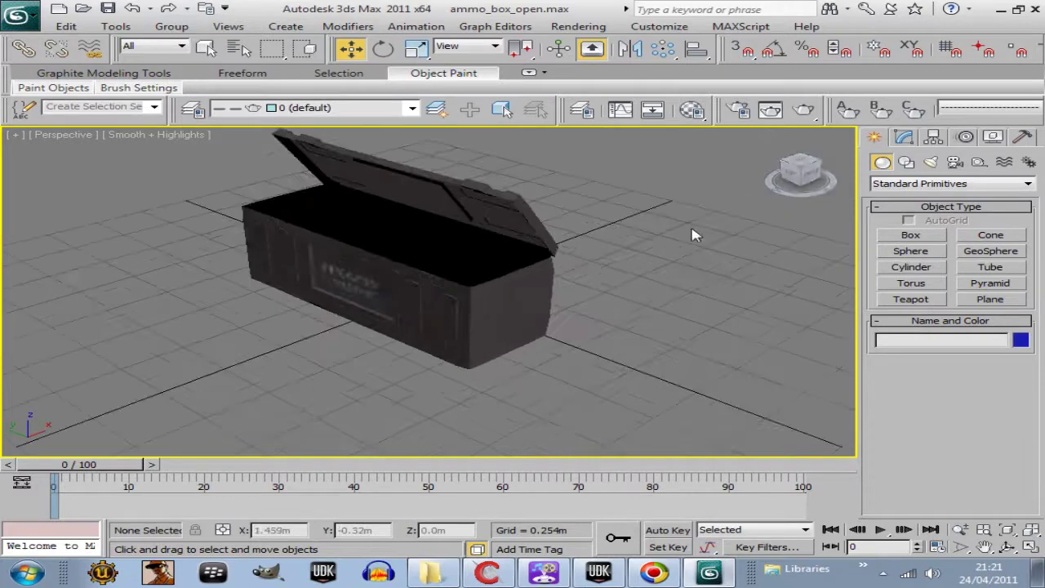
middle_click_drag(692, 236, 720, 275)
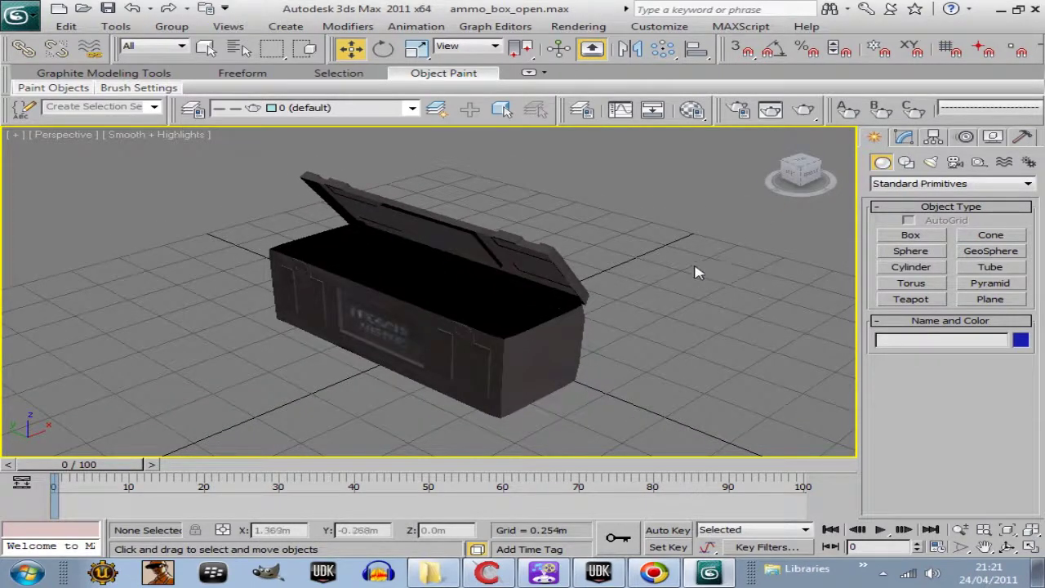
middle_click_drag(744, 253, 702, 245)
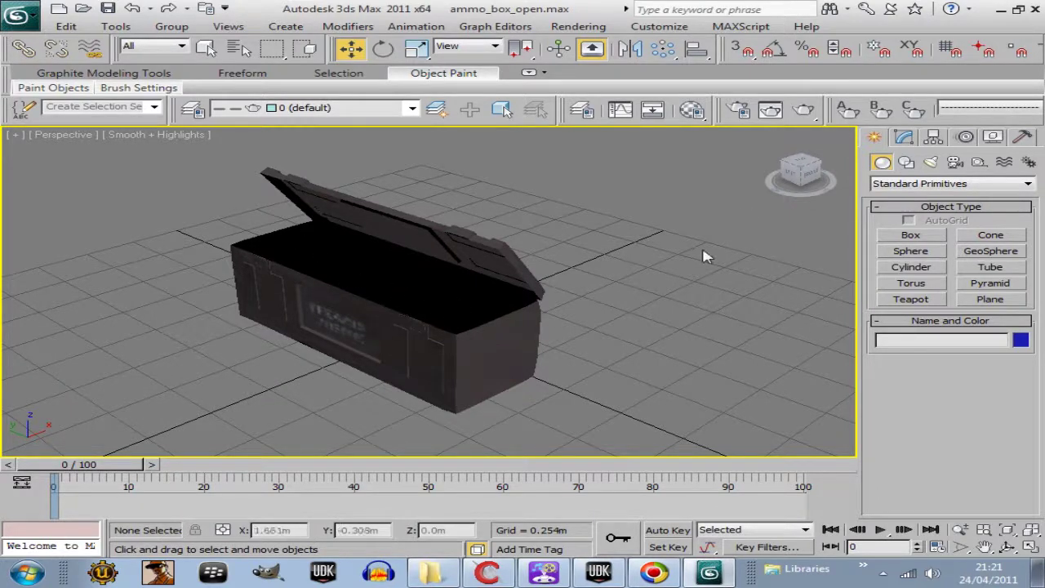
middle_click_drag(699, 250, 707, 245)
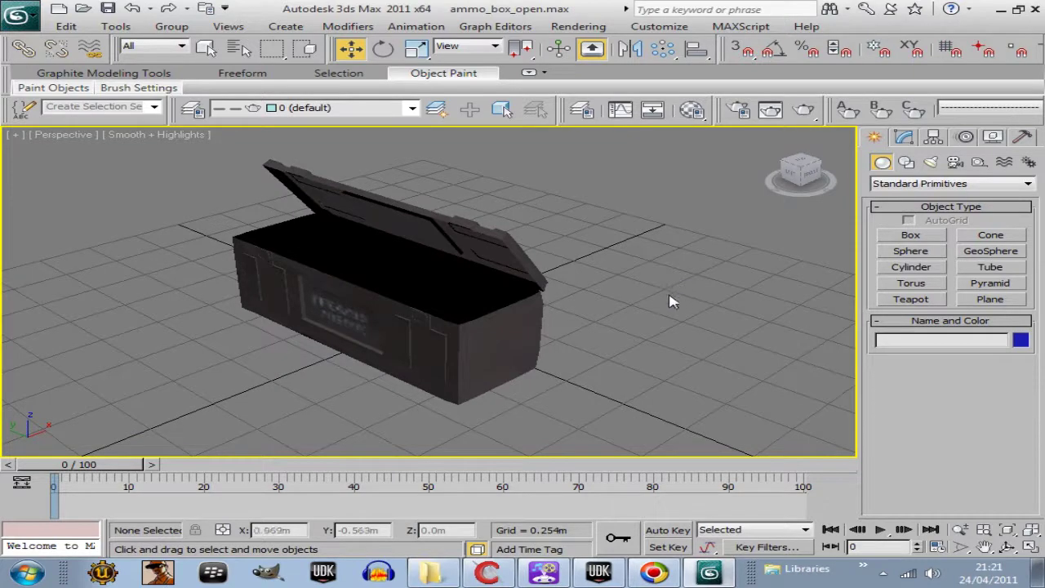
scroll(710, 282, "up", 2)
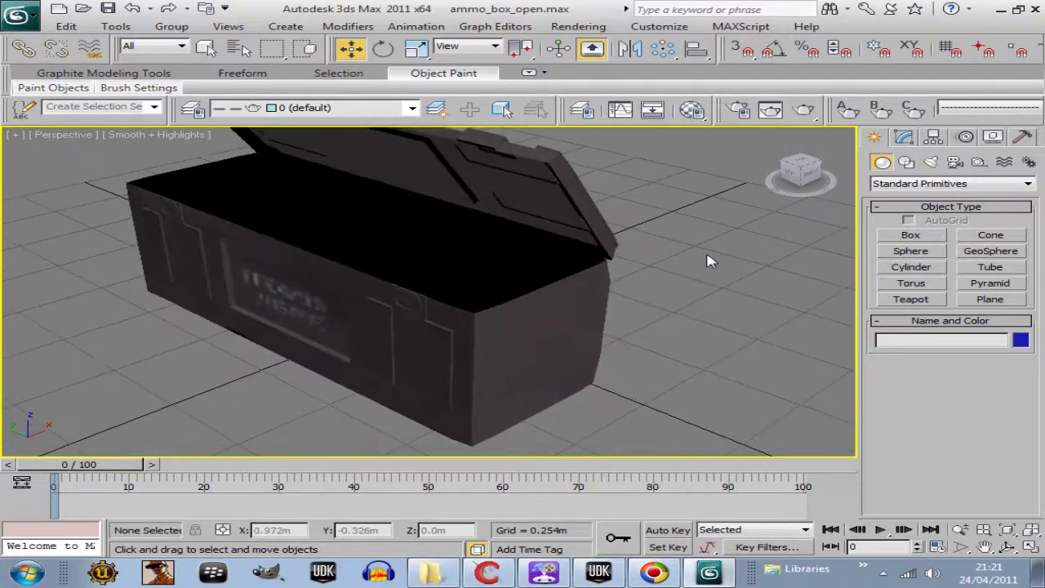
scroll(701, 273, "down", 2)
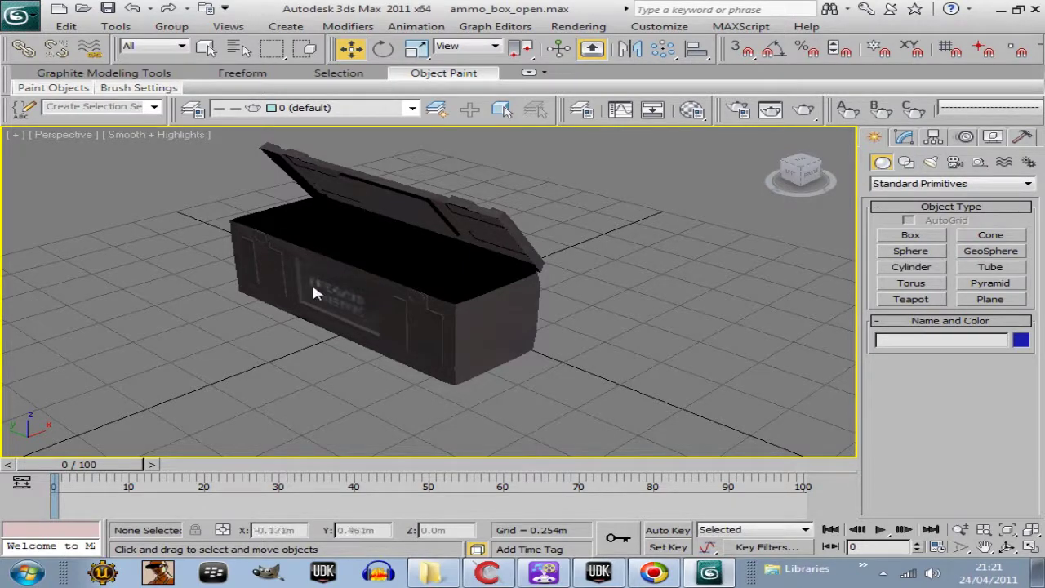
mouse_move(583, 355)
middle_mouse_down()
mouse_move(620, 362)
mouse_move(647, 337)
middle_mouse_up()
scroll(647, 327, "up", 3)
scroll(648, 328, "down", 3)
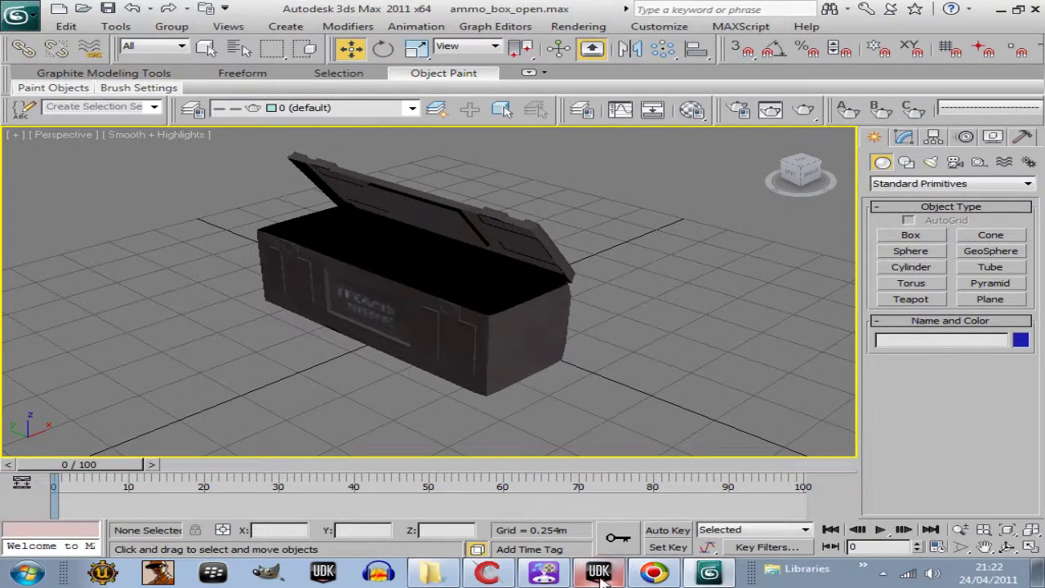
left_click(790, 173)
middle_click_drag(11, 175, 799, 181, "alt")
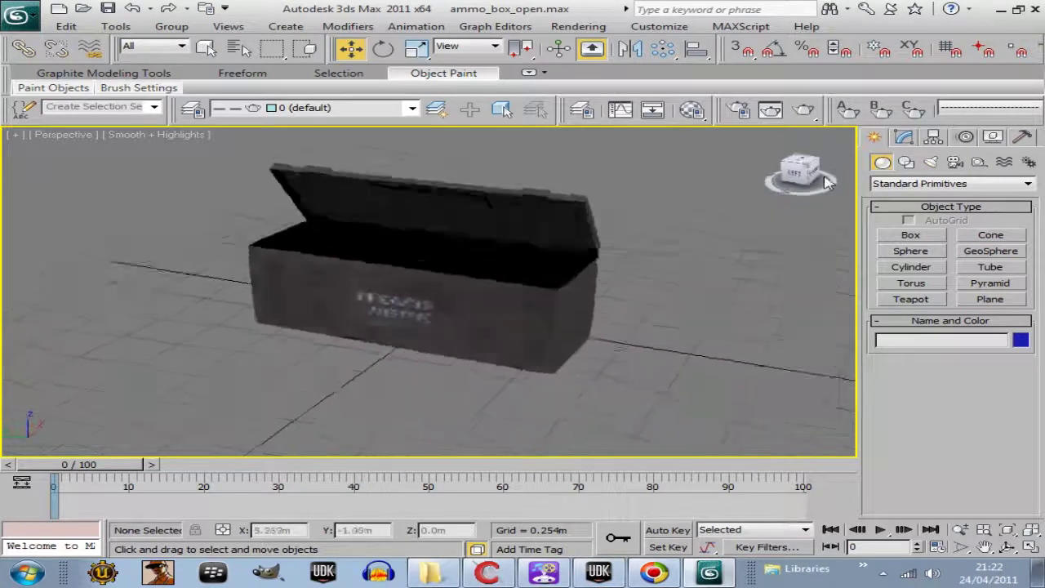
left_click(799, 181)
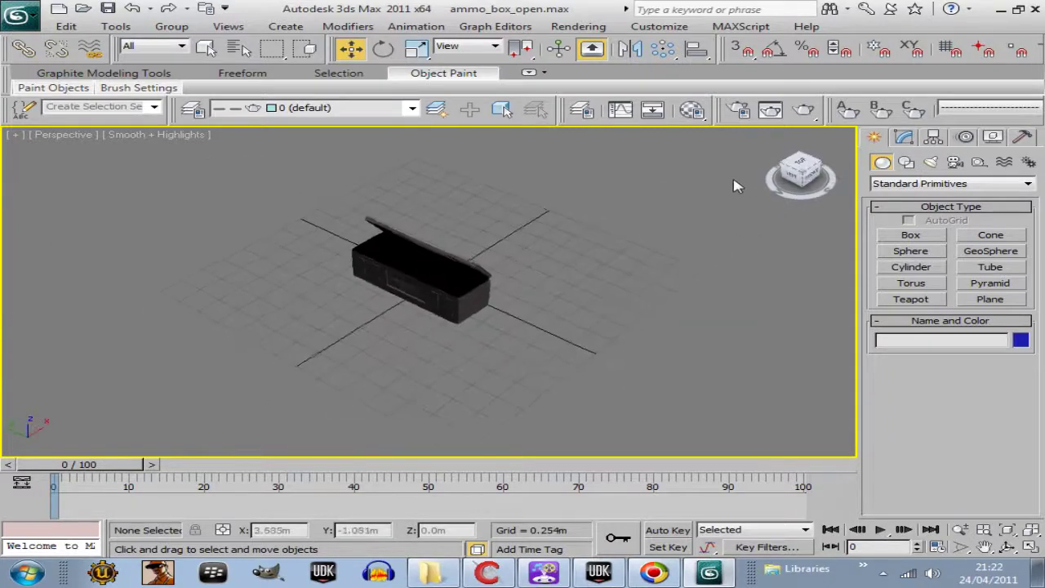
left_click_drag(805, 181, 757, 179)
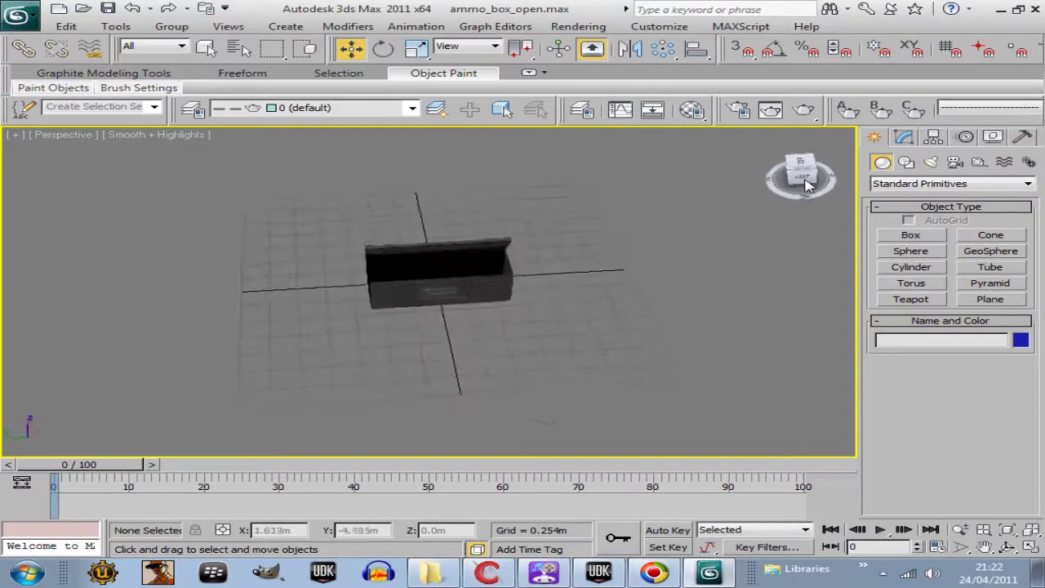
left_click(795, 172)
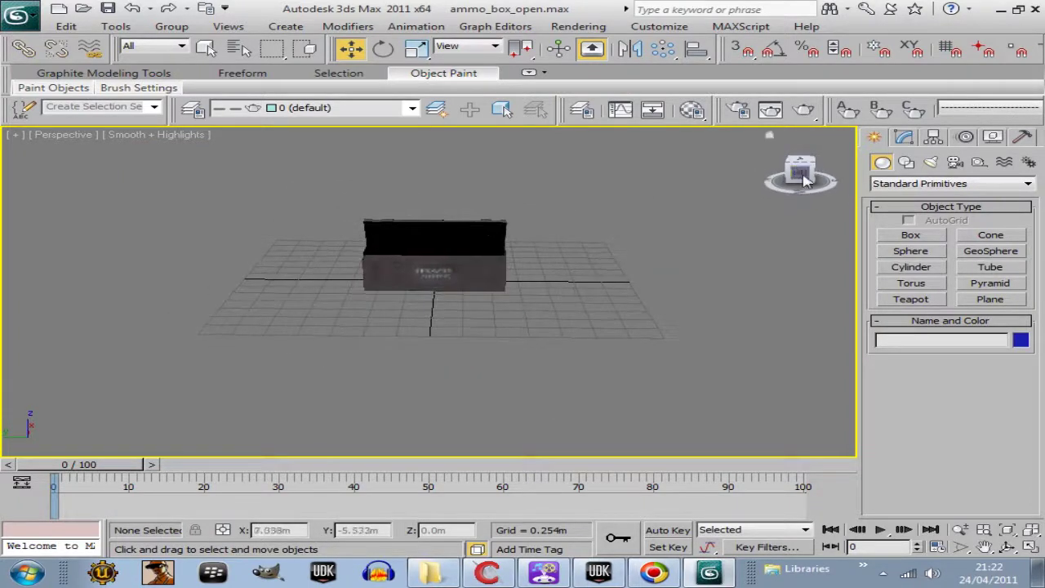
left_click(804, 180)
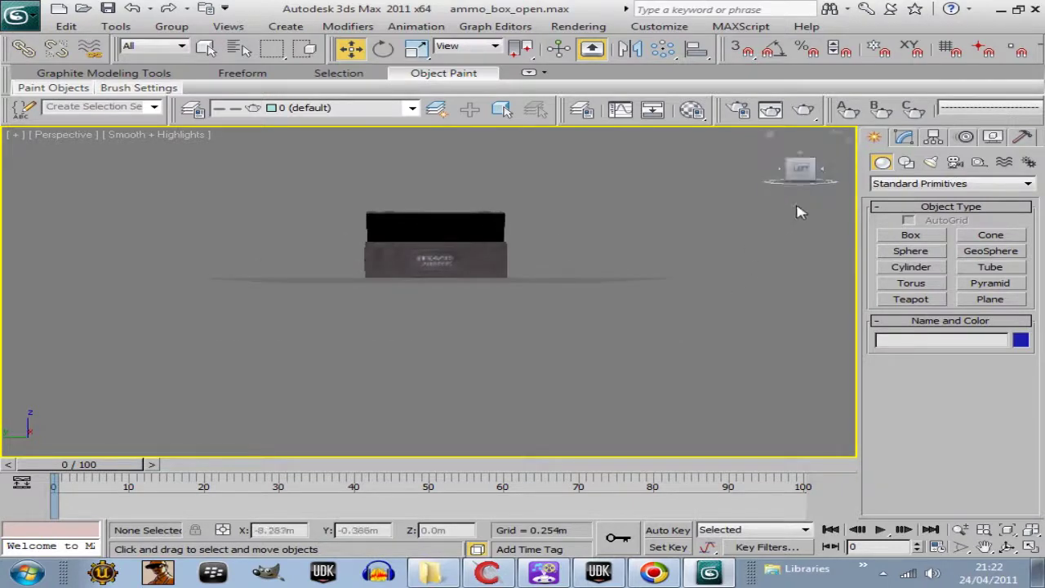
left_click(769, 135)
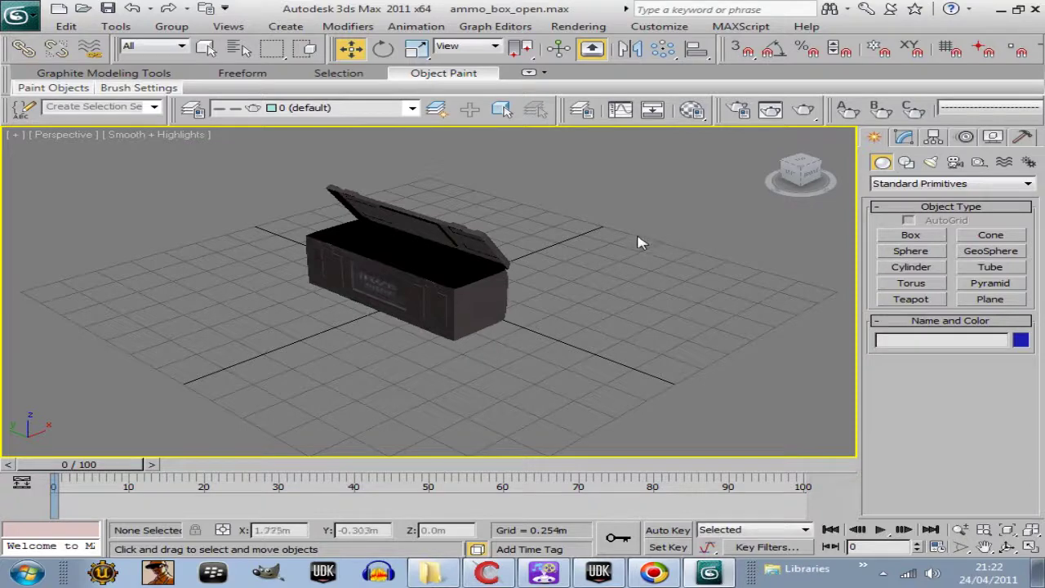
middle_click_drag(639, 238, 657, 249)
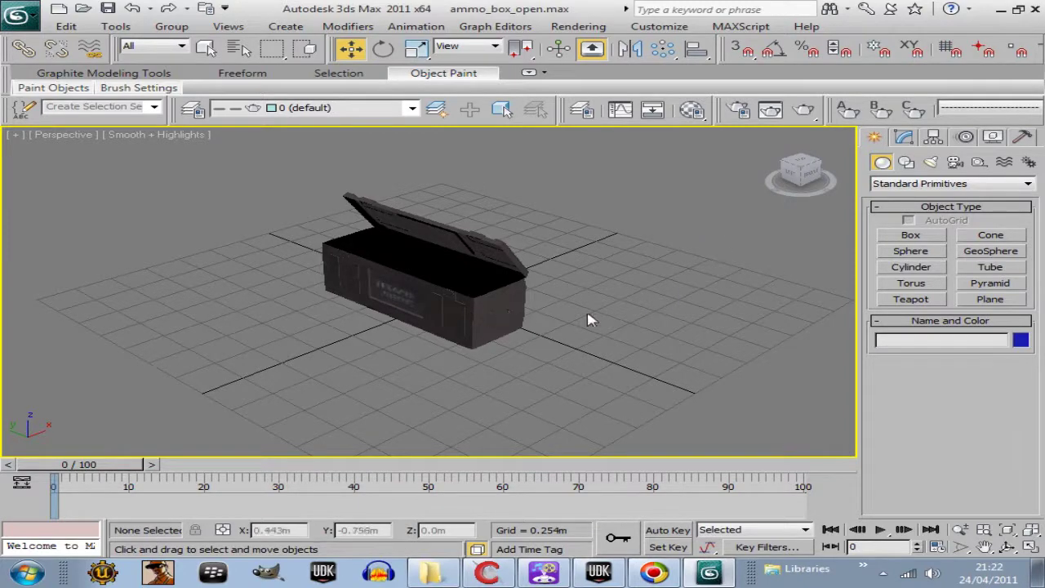
middle_click_drag(646, 280, 658, 272)
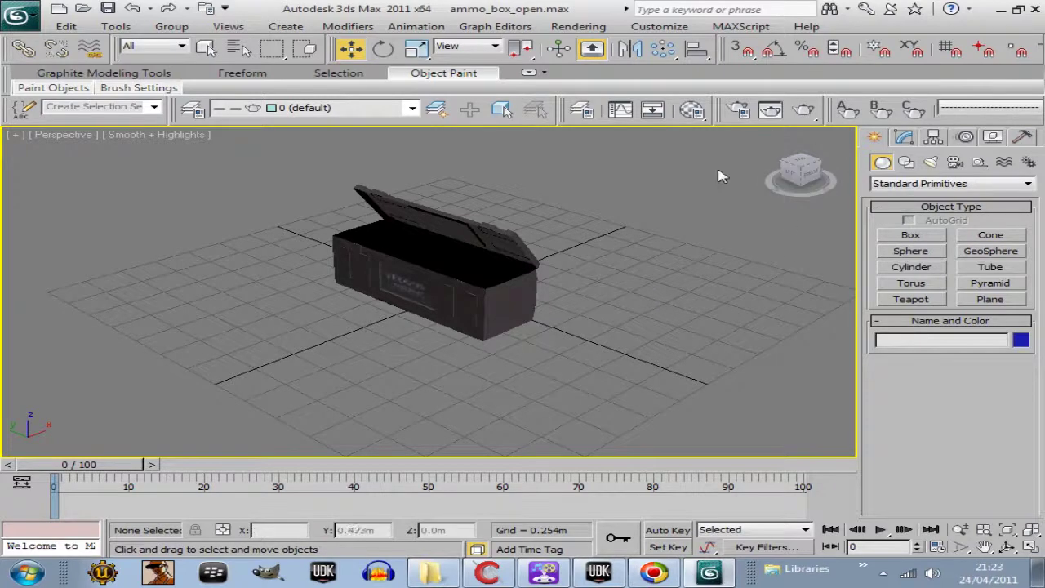
scroll(623, 257, "up", 3)
scroll(624, 257, "down", 3)
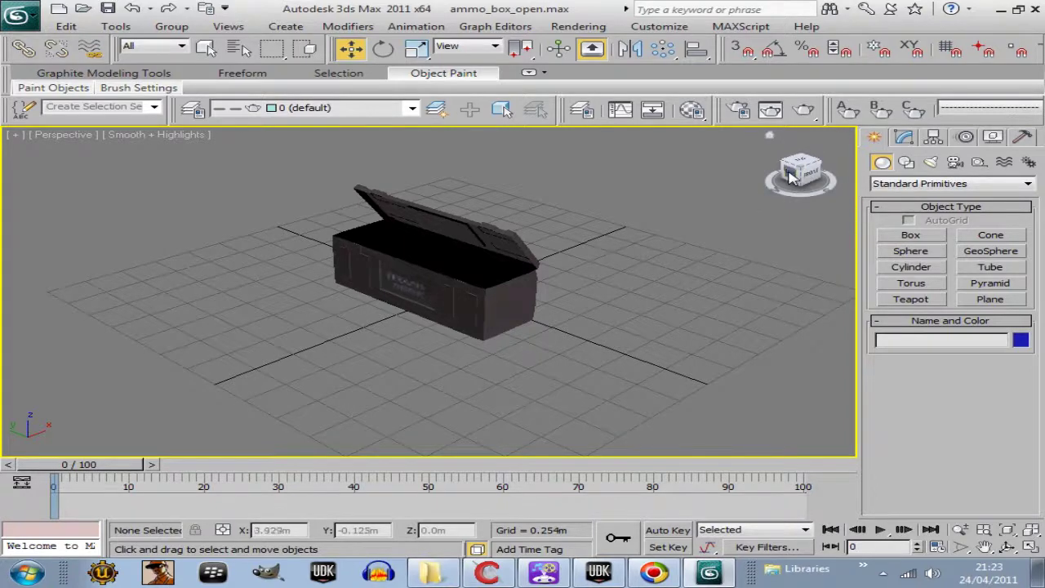
scroll(759, 299, "up", 2)
mouse_move(753, 294)
middle_mouse_down("alt")
mouse_move(637, 350)
mouse_move(683, 321)
middle_mouse_up("alt")
scroll(683, 322, "up", 2)
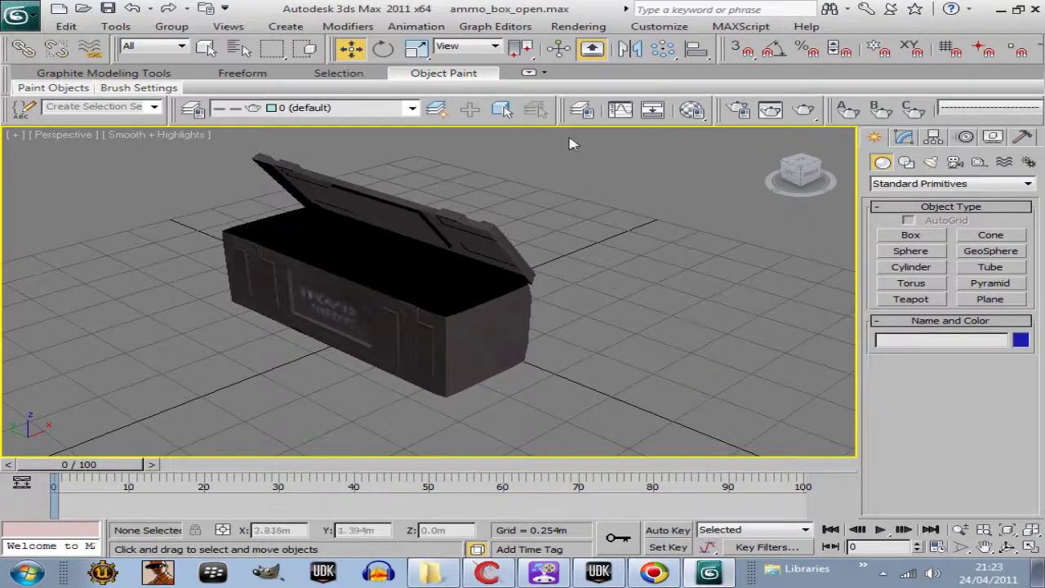
- Start a Merge from another scene file and browse to the UDK > weapons folder
left_click(19, 14)
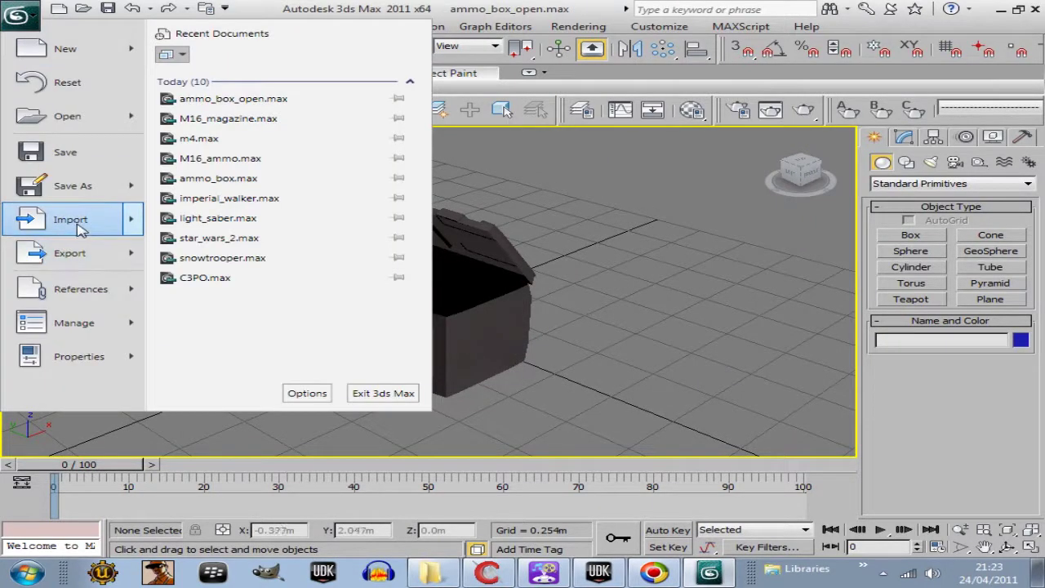
mouse_move(71, 220)
left_click(211, 136)
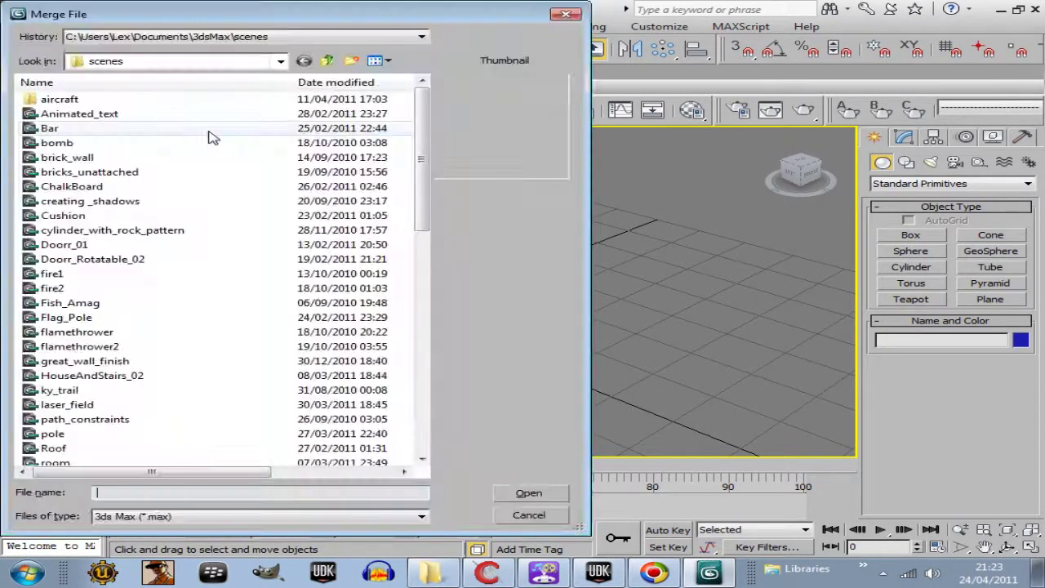
left_click_drag(424, 230, 423, 379)
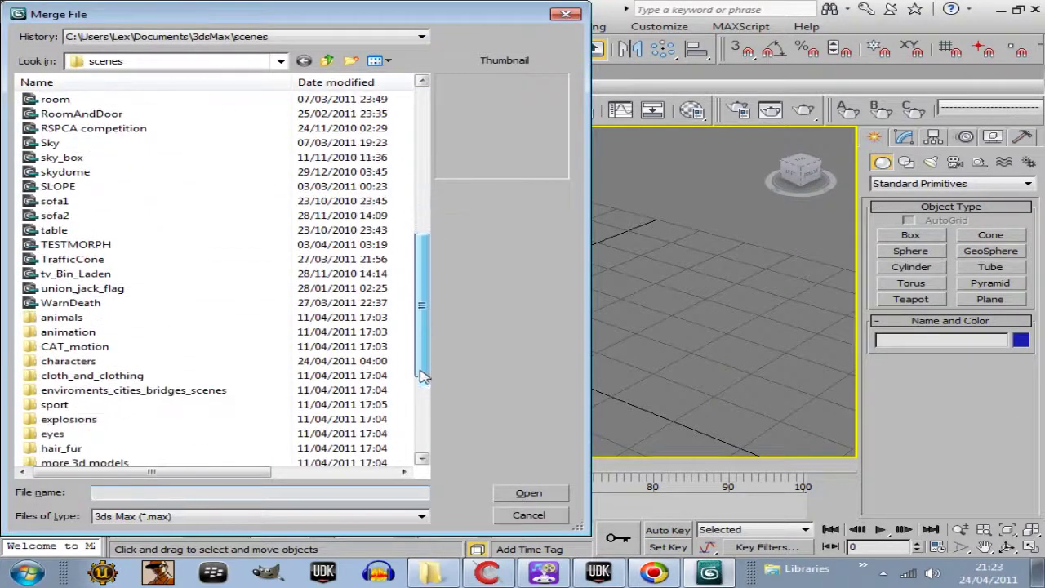
left_click_drag(423, 380, 426, 455)
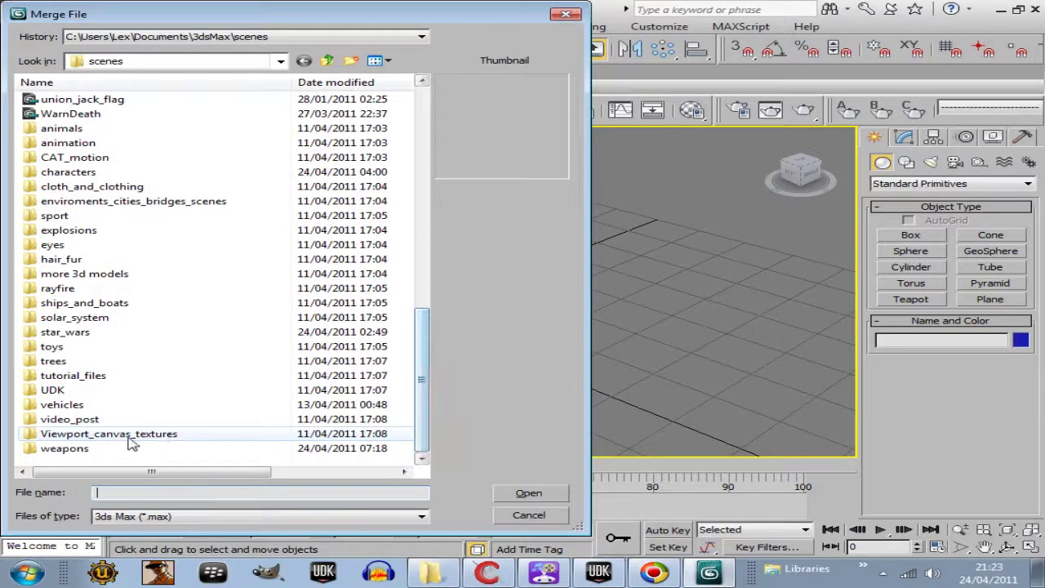
double_click(53, 450)
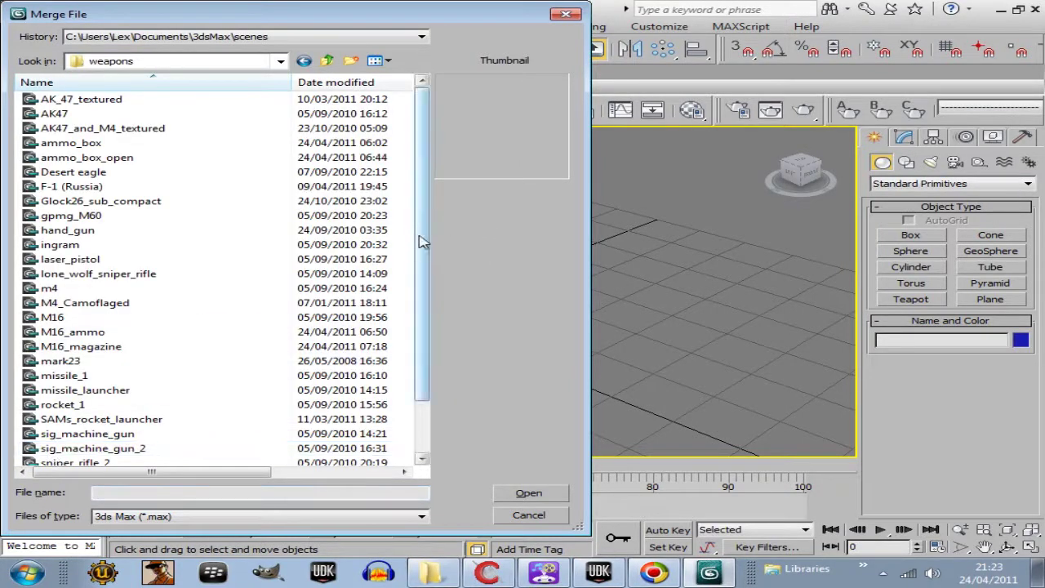
left_click_drag(422, 241, 422, 294)
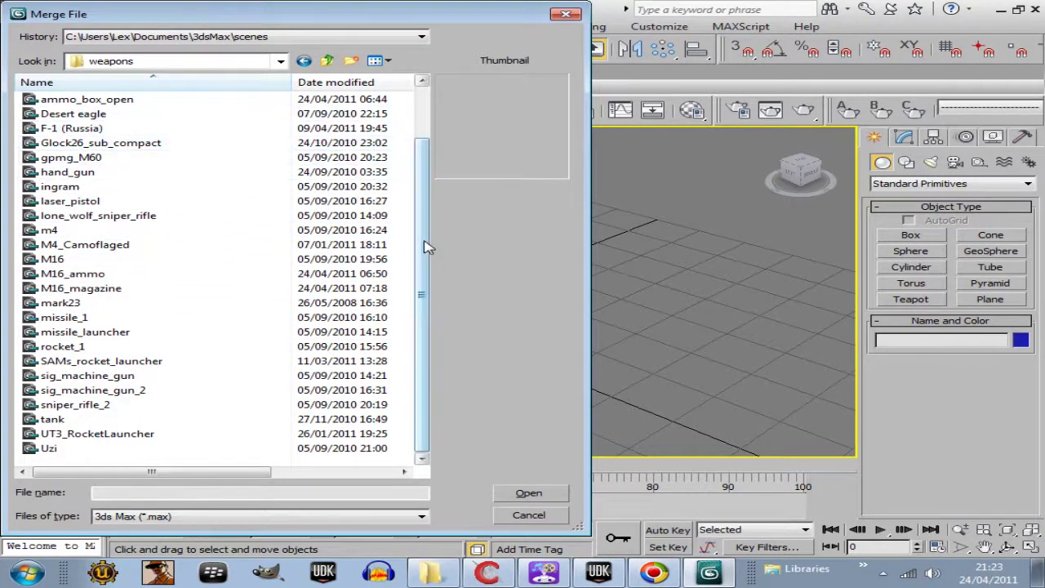
scroll(433, 229, "up", 1)
scroll(436, 204, "up", 1)
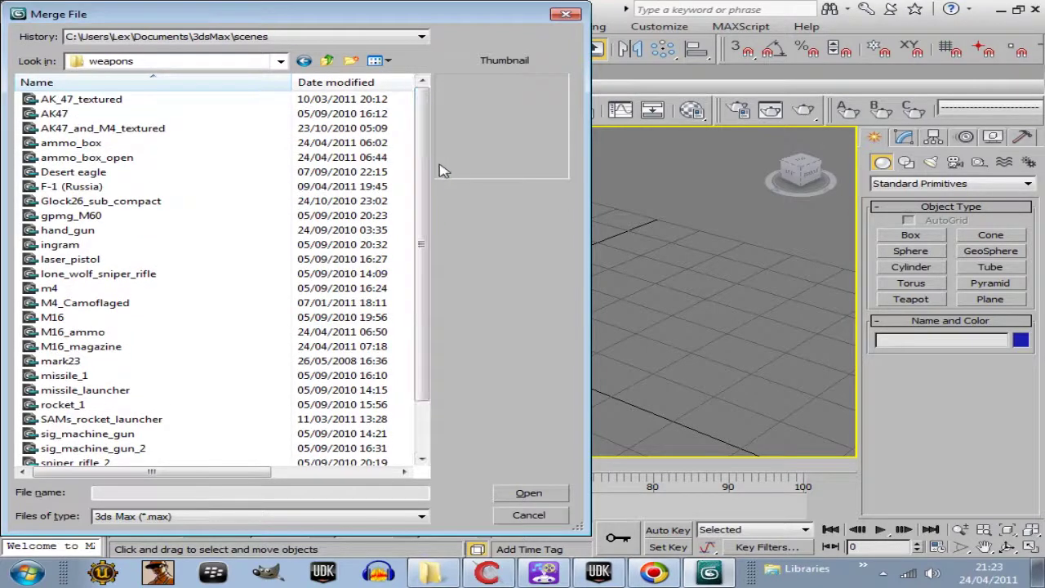
left_click(304, 61)
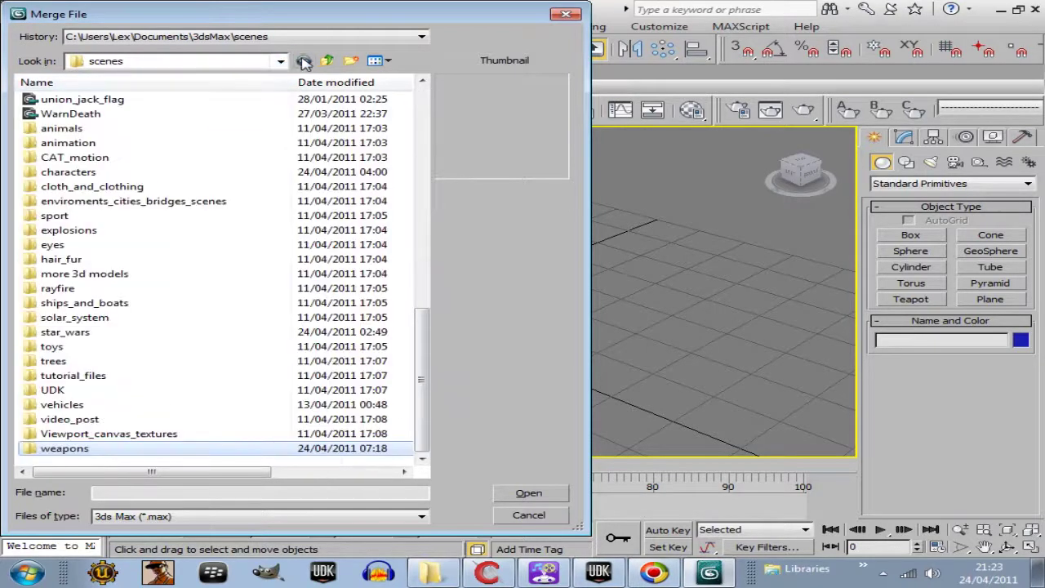
double_click(49, 389)
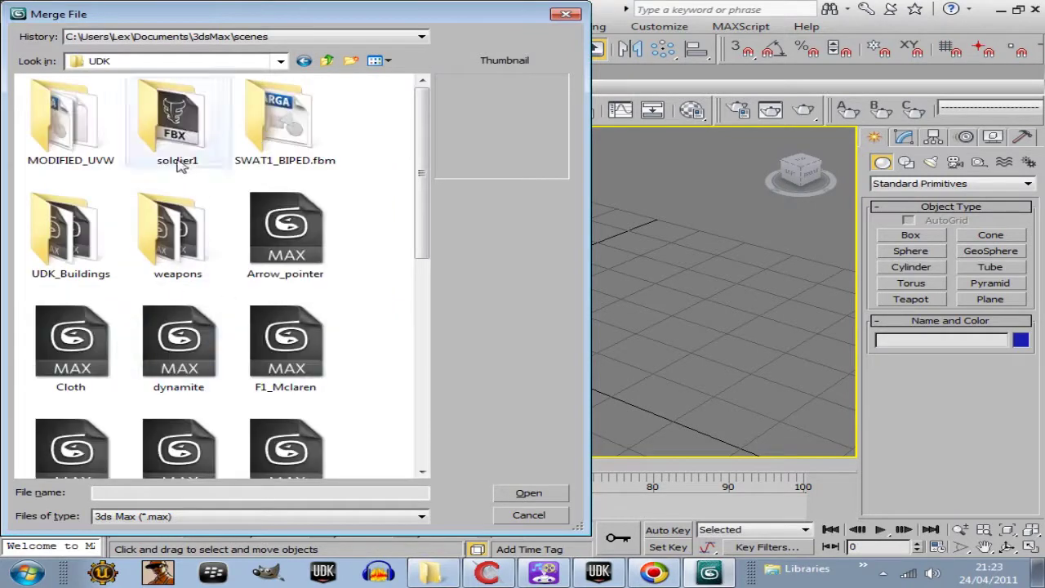
double_click(169, 241)
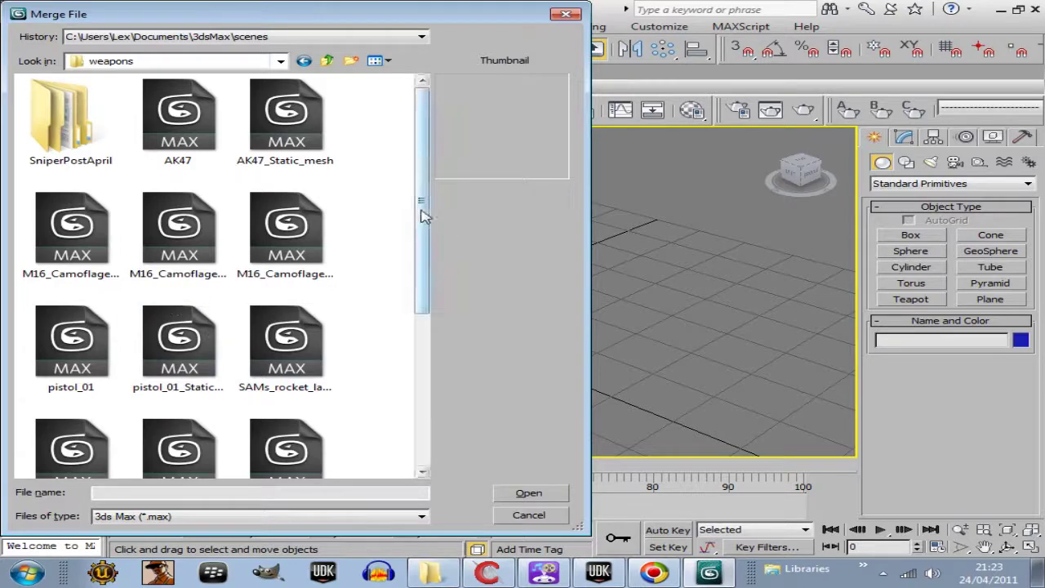
left_click_drag(422, 215, 429, 387)
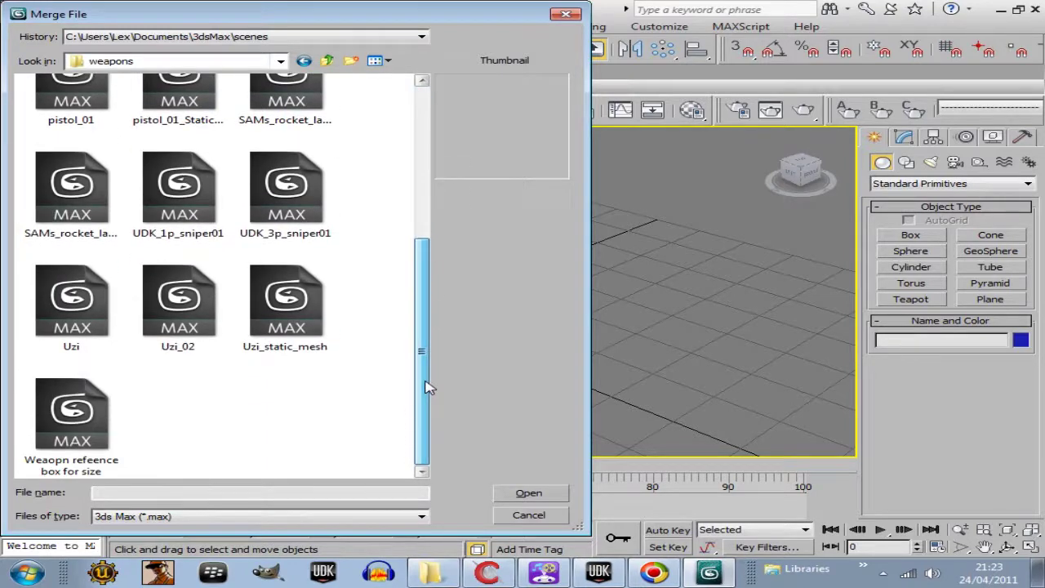
- Merge Box001 from the weapon reference box file into the ammo box scene
double_click(106, 443)
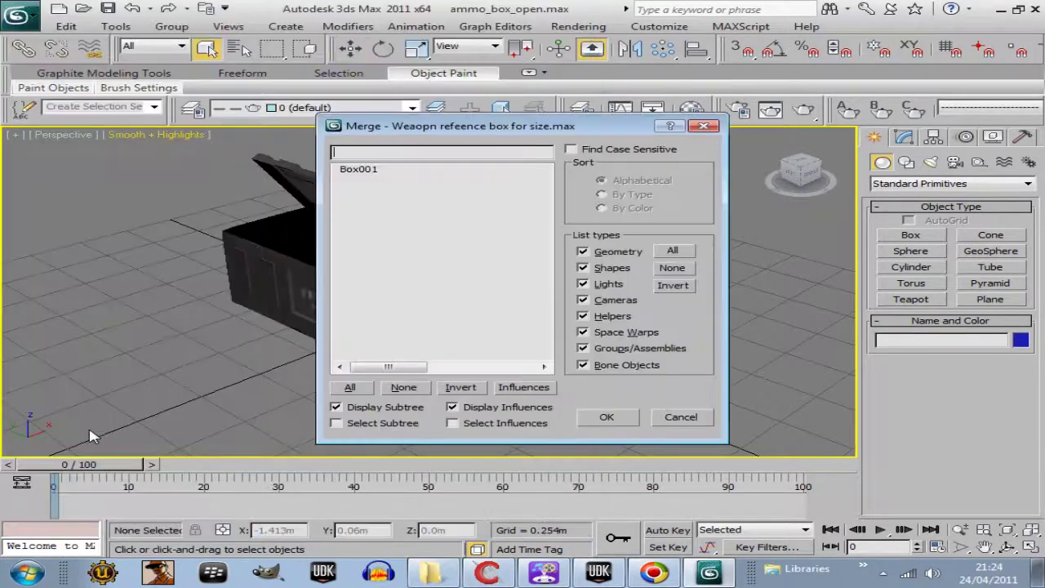
left_click(390, 170)
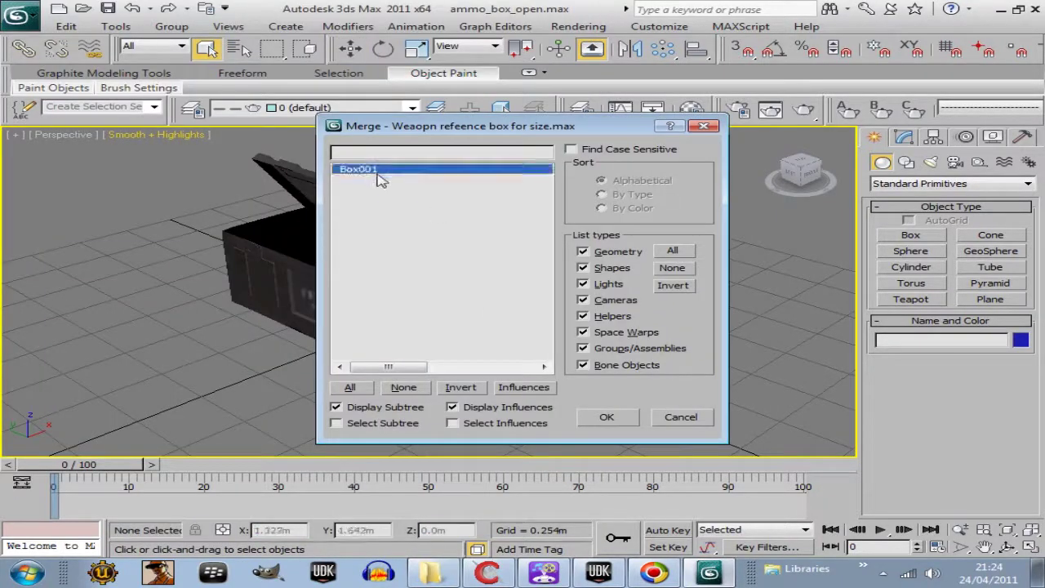
left_click(608, 418)
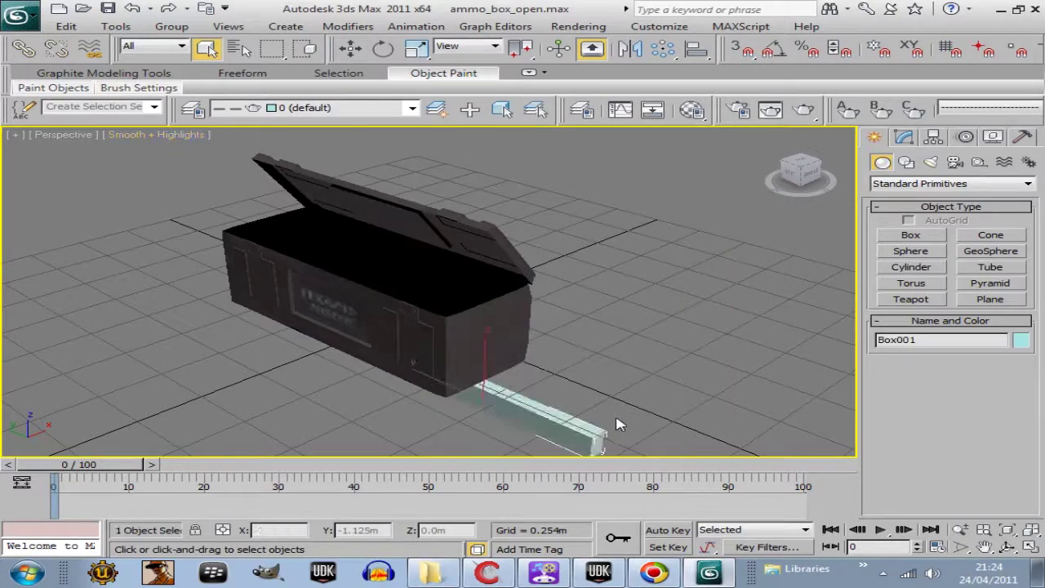
middle_click_drag(617, 425, 726, 400)
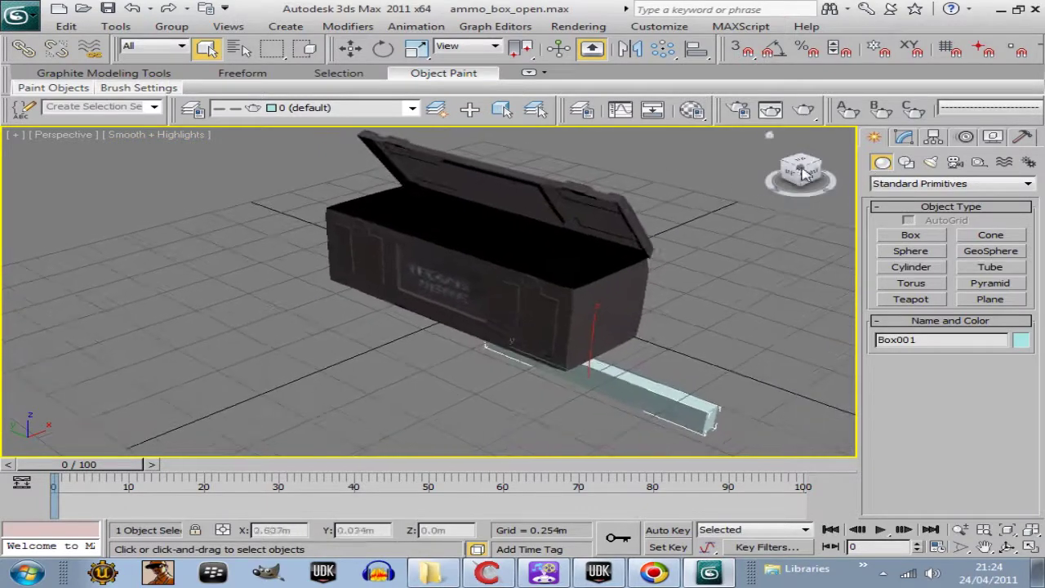
left_click(802, 173)
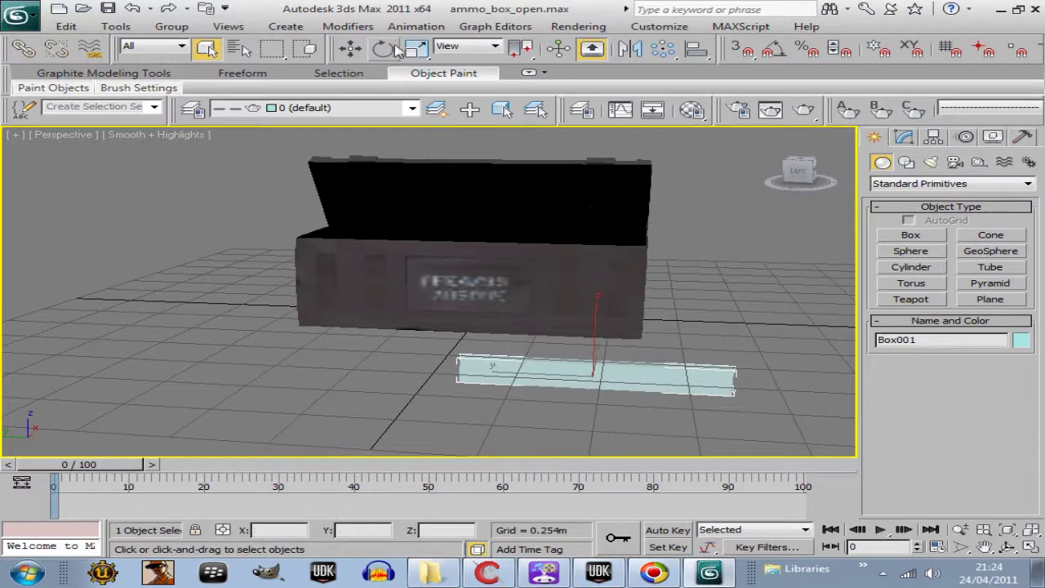
- Move Box001 along X and Z to sit beside and above the ammo box
left_click(351, 48)
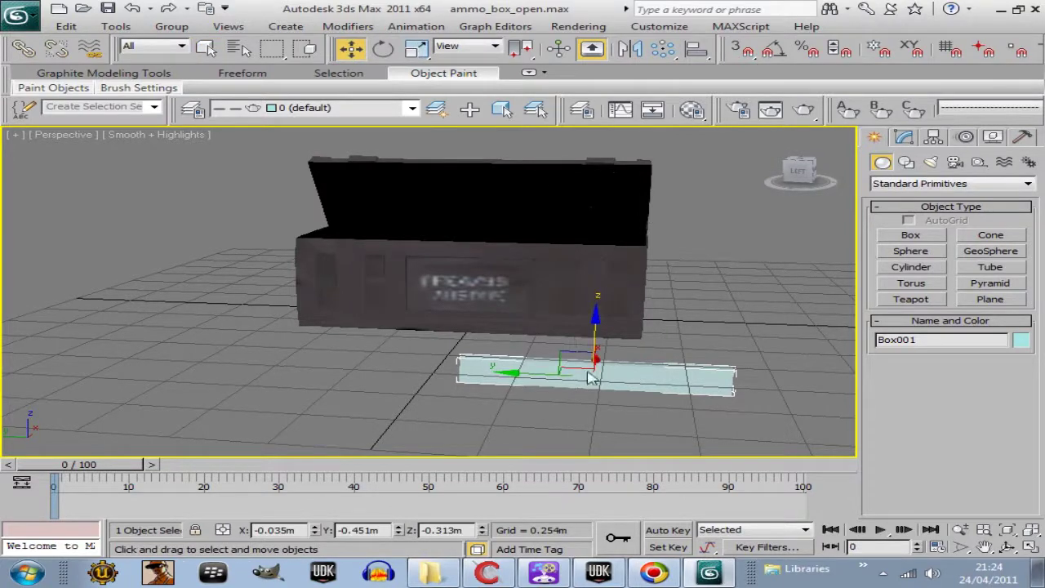
left_click_drag(799, 173, 708, 176)
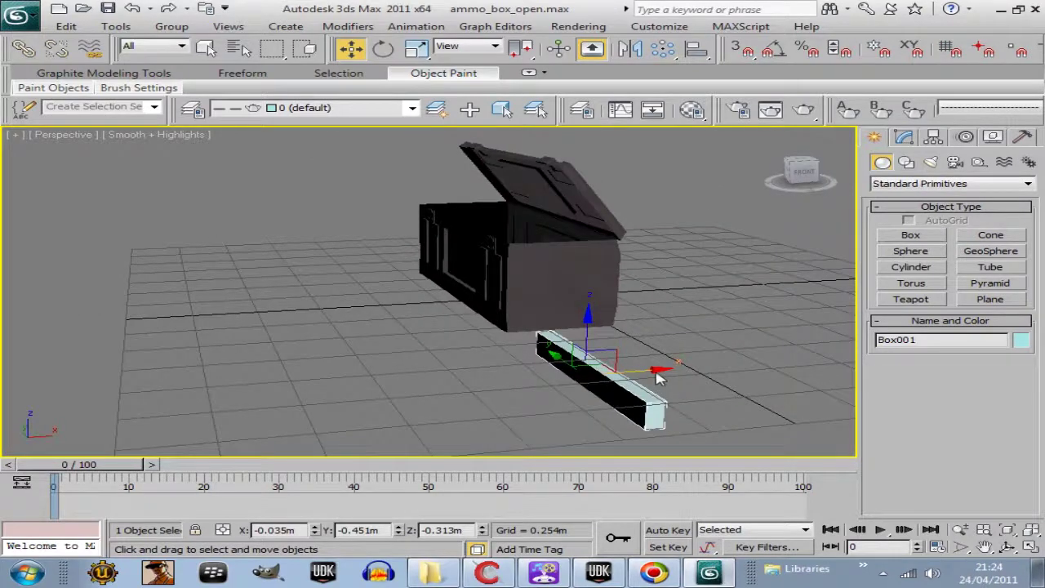
left_click_drag(659, 377, 445, 392)
mouse_move(804, 173)
left_mouse_down()
mouse_move(820, 181)
mouse_move(634, 365)
left_mouse_up()
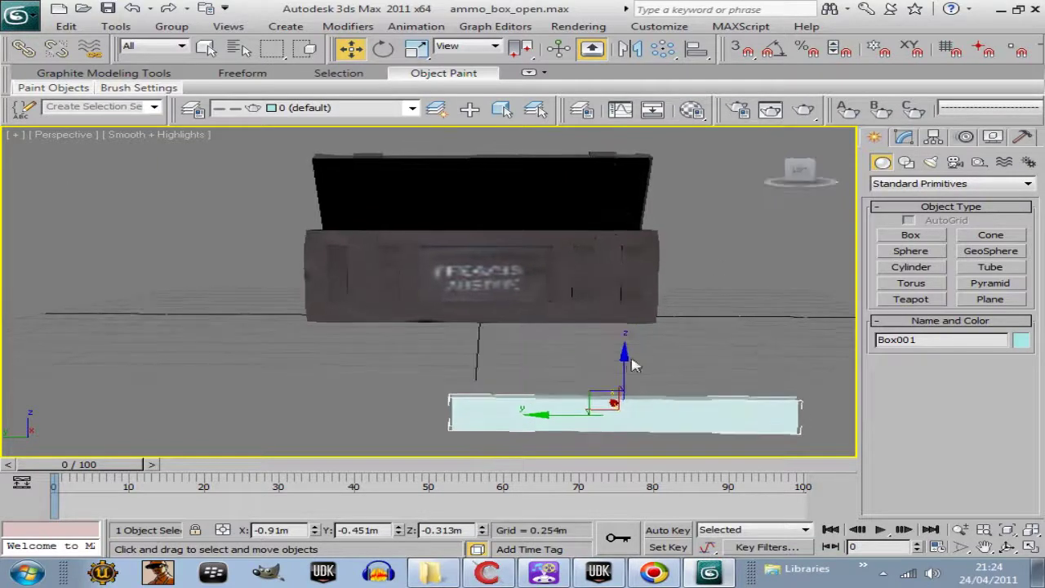
left_click_drag(627, 362, 627, 238)
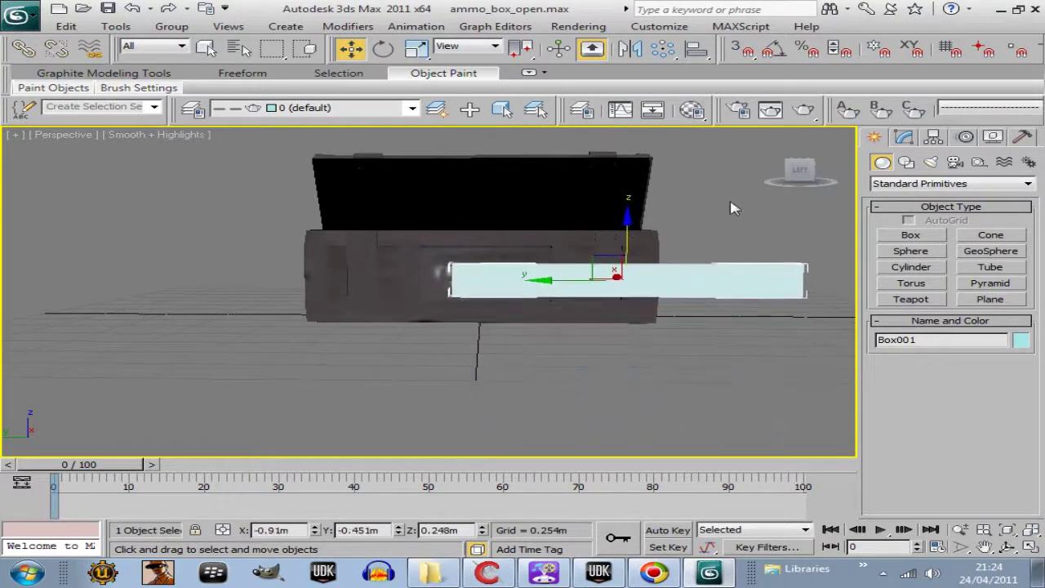
mouse_move(718, 235)
middle_mouse_down()
mouse_move(594, 266)
mouse_move(602, 291)
middle_mouse_up()
scroll(490, 296, "down", 3)
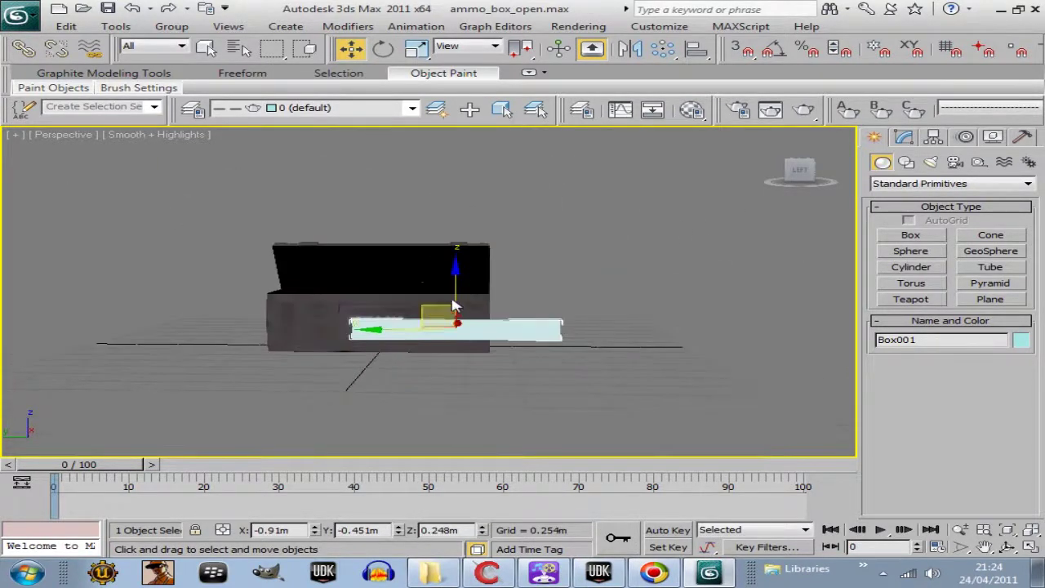
mouse_move(457, 285)
left_mouse_down()
mouse_move(425, 197)
mouse_move(300, 226)
left_mouse_up()
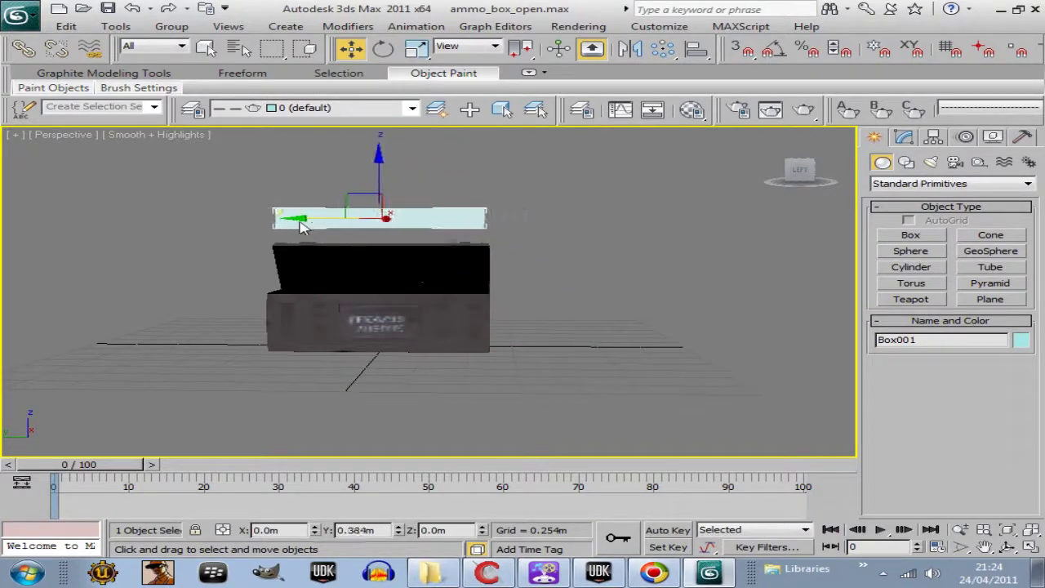
middle_click_drag(608, 349, 629, 334)
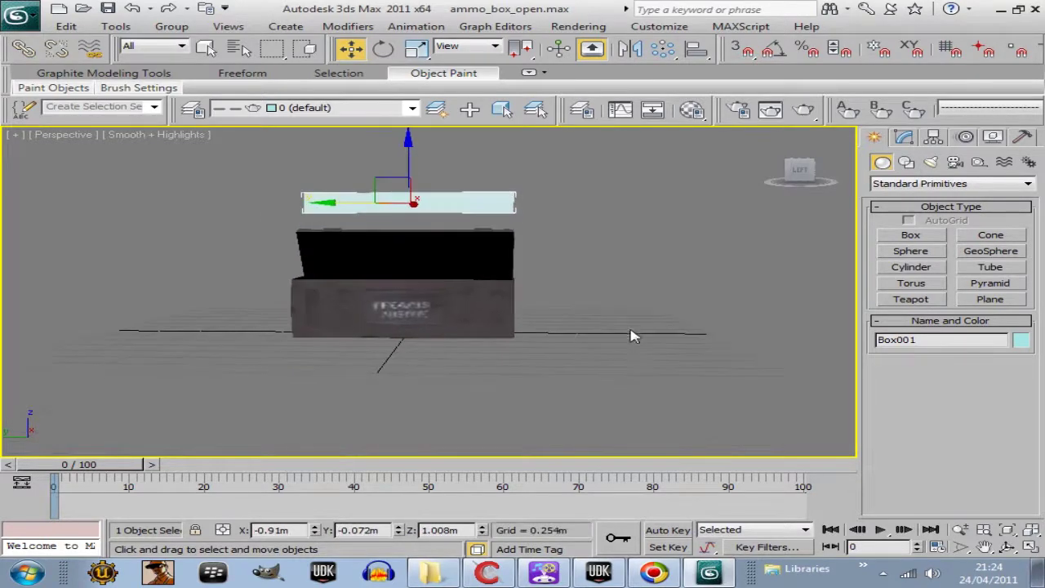
mouse_move(804, 171)
left_mouse_down()
mouse_move(58, 183)
mouse_move(506, 295)
left_mouse_up()
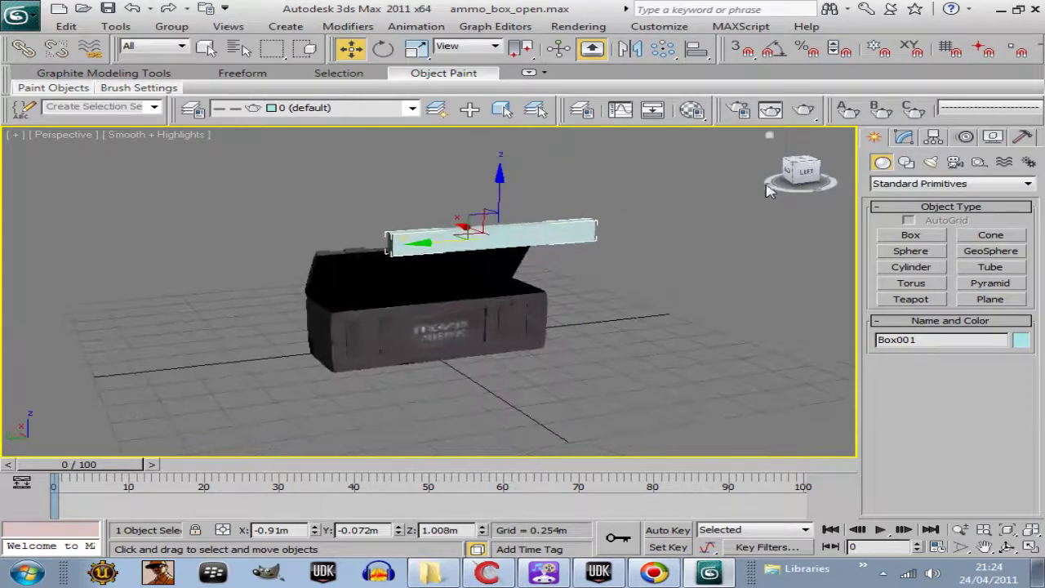
middle_click_drag(506, 295, 398, 276)
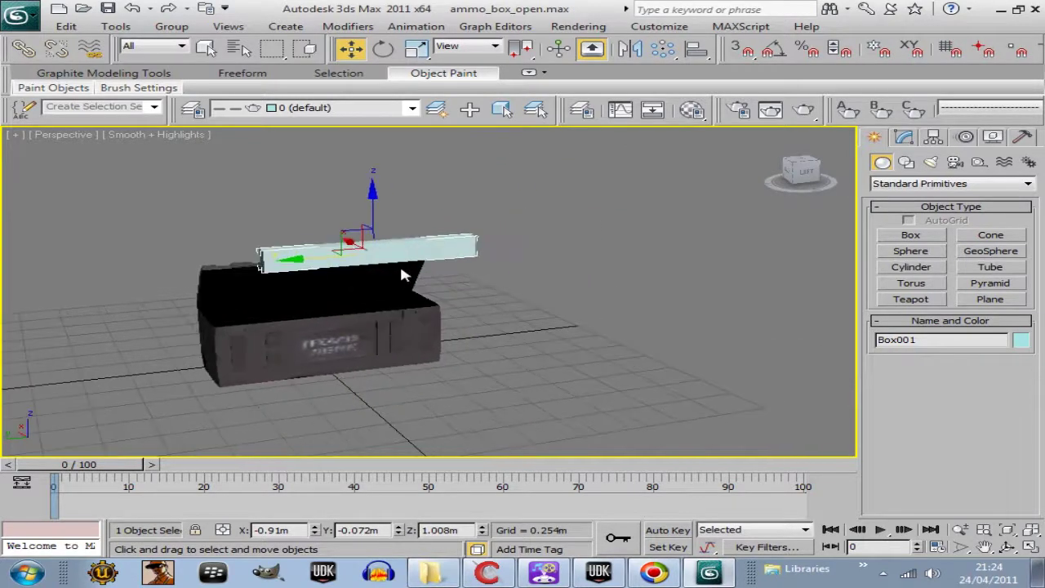
key("Delete")
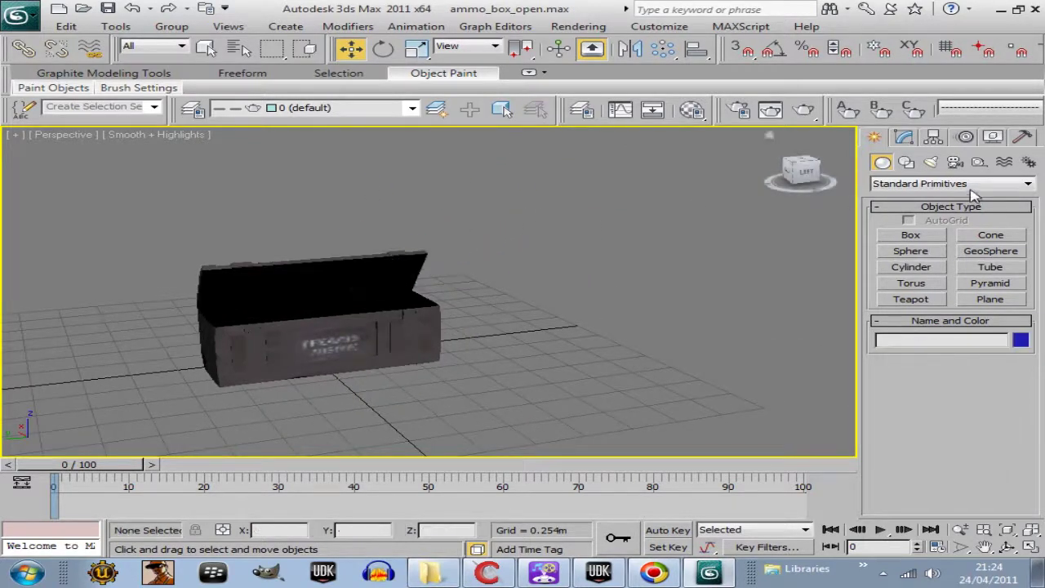
mouse_move(800, 173)
left_mouse_down()
mouse_move(767, 239)
mouse_move(777, 147)
left_mouse_up()
left_click(771, 142)
middle_click_drag(665, 305, 665, 321)
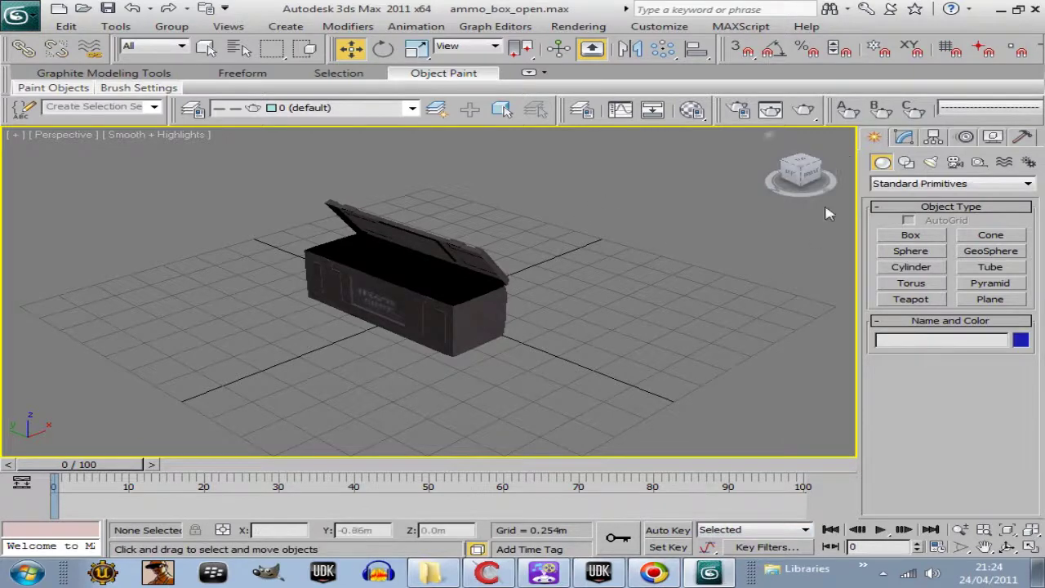
left_click(905, 135)
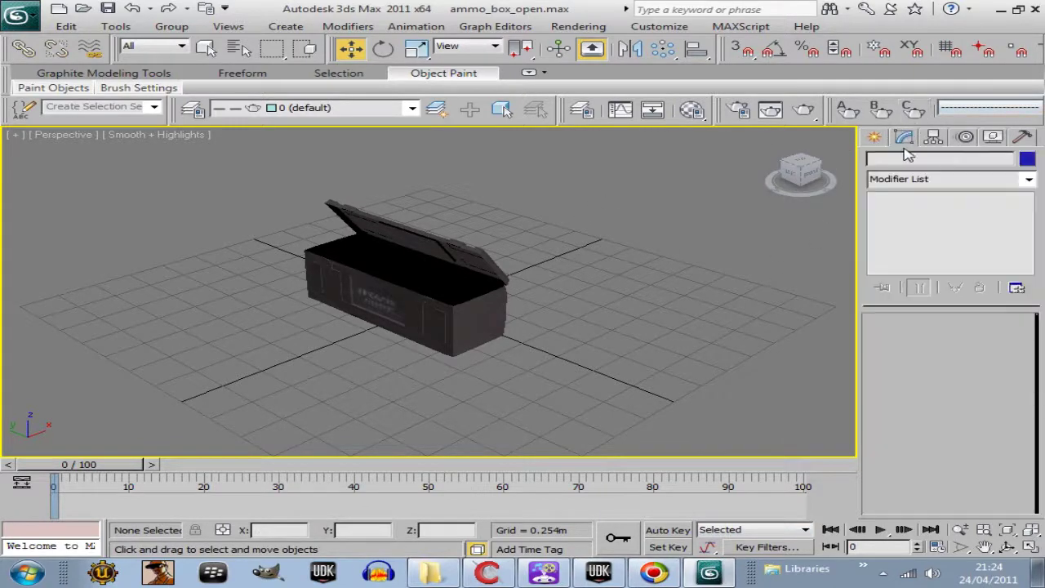
left_click(403, 288)
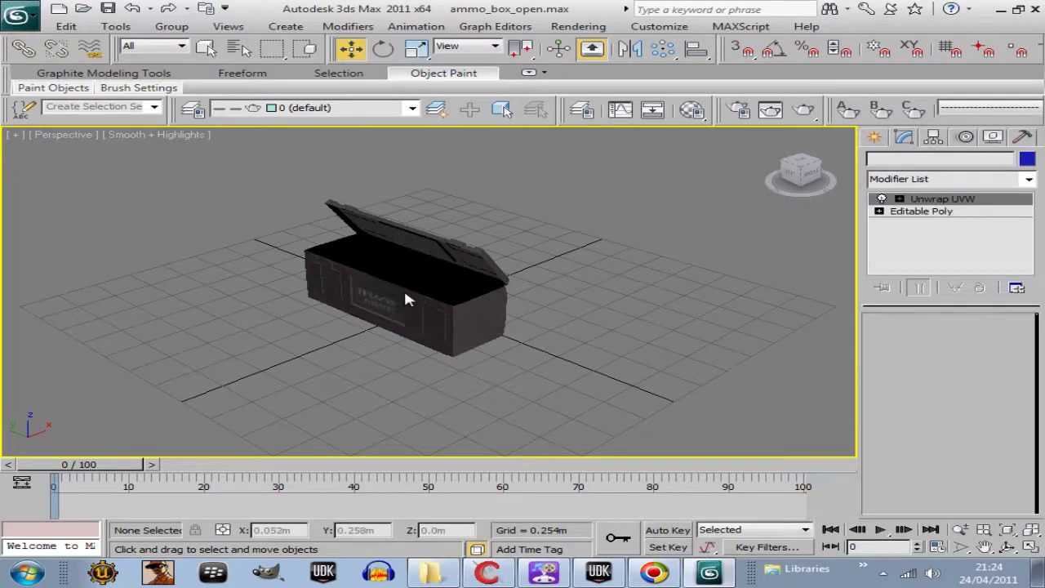
scroll(612, 291, "up", 2)
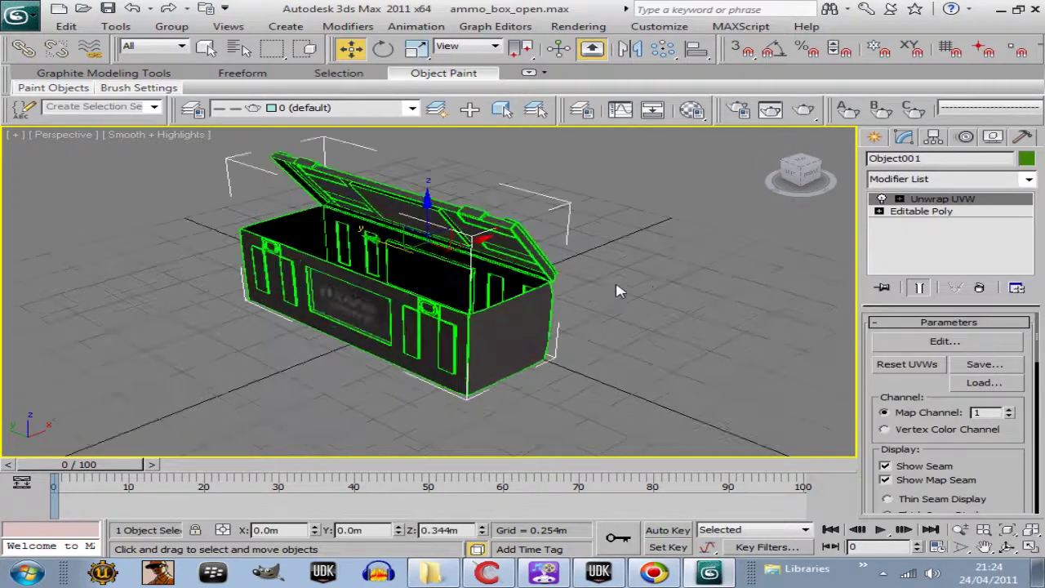
scroll(618, 291, "up", 3)
scroll(618, 291, "up", 1)
scroll(630, 280, "up", 2)
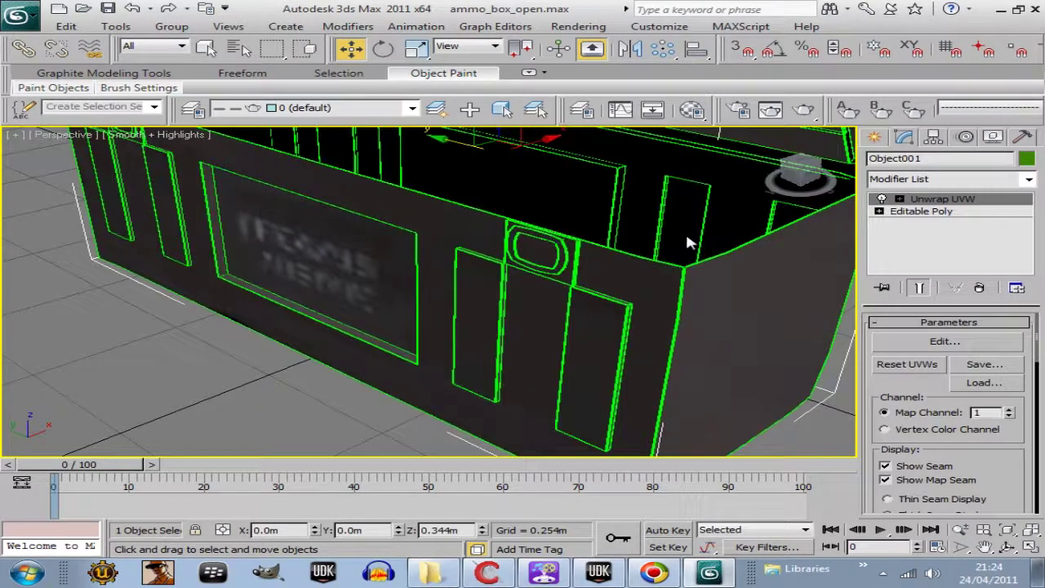
left_click(804, 181)
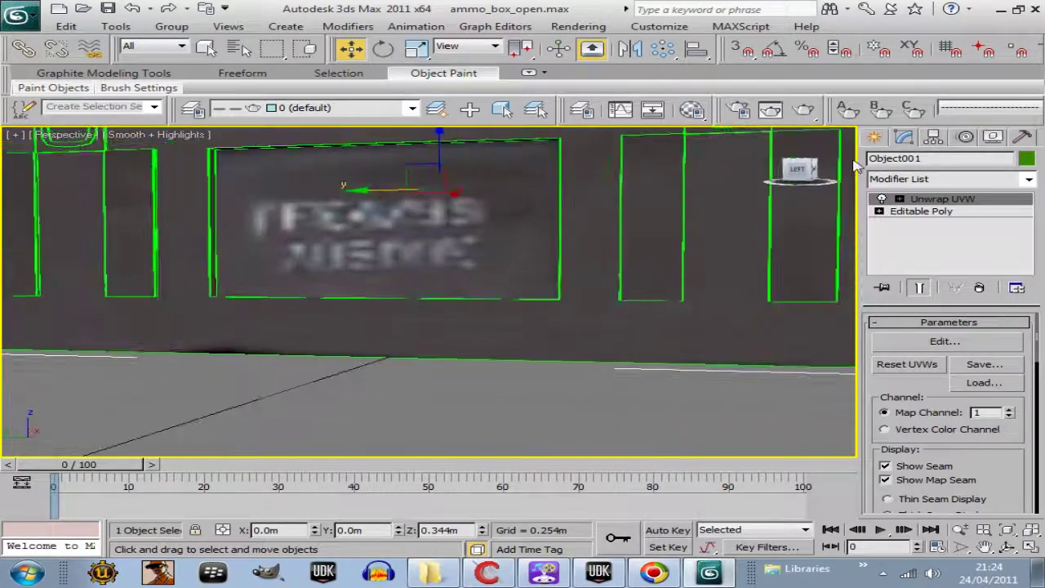
left_click_drag(804, 176, 618, 174)
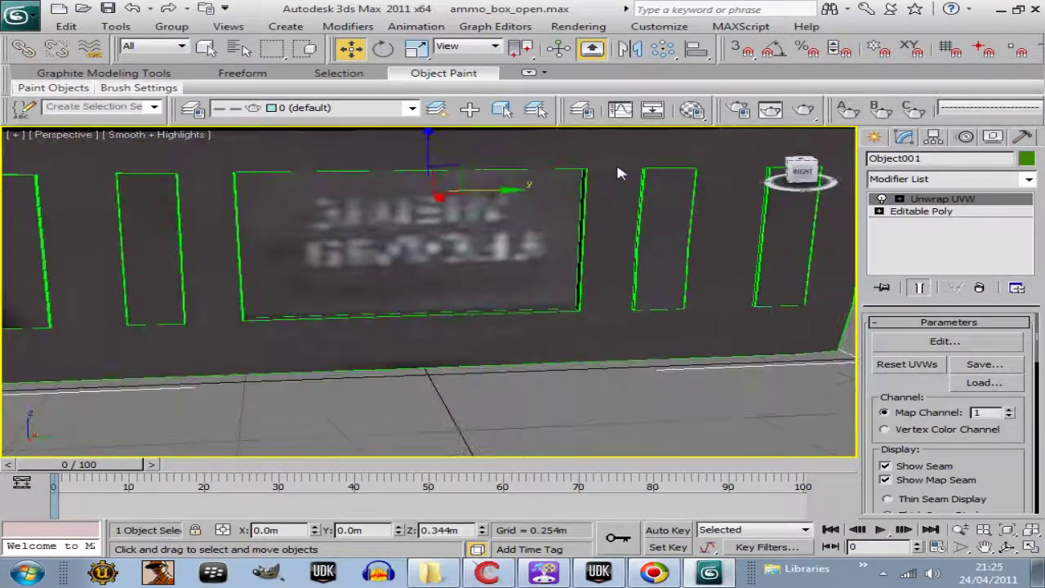
middle_click_drag(616, 169, 33, 226, "alt")
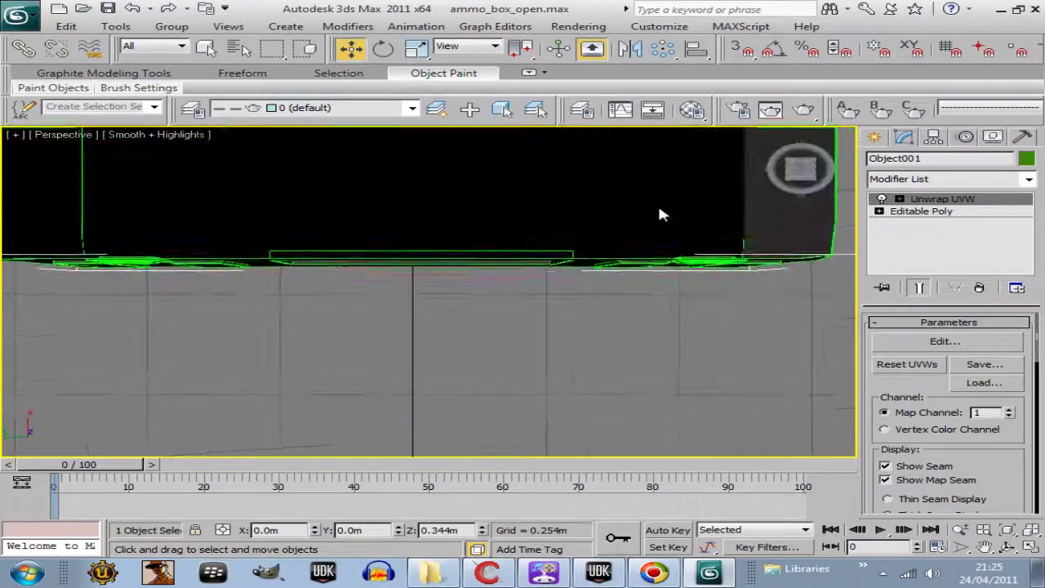
left_click_drag(786, 184, 657, 317)
left_click_drag(799, 181, 799, 147)
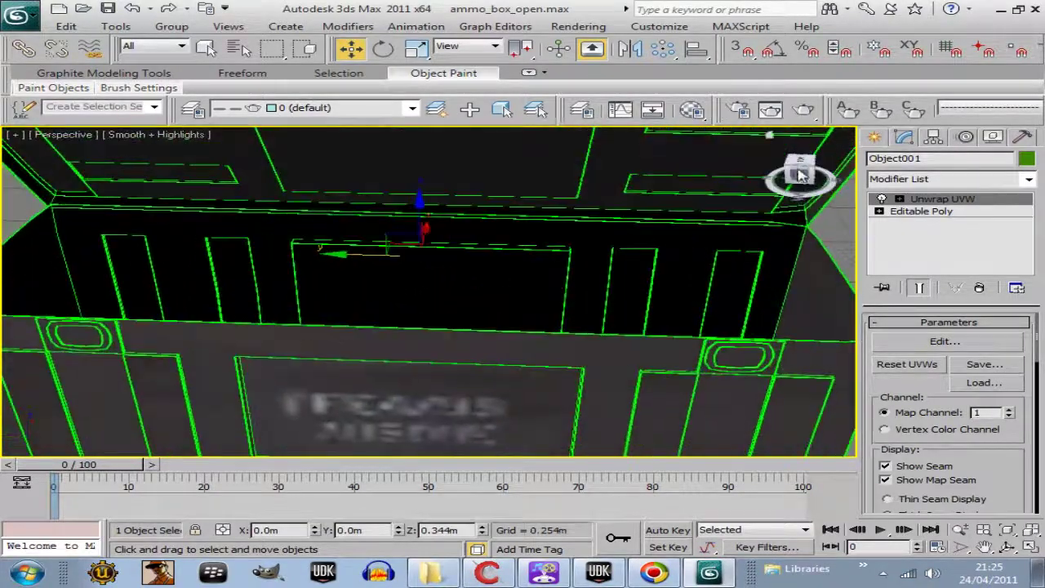
left_click(774, 139)
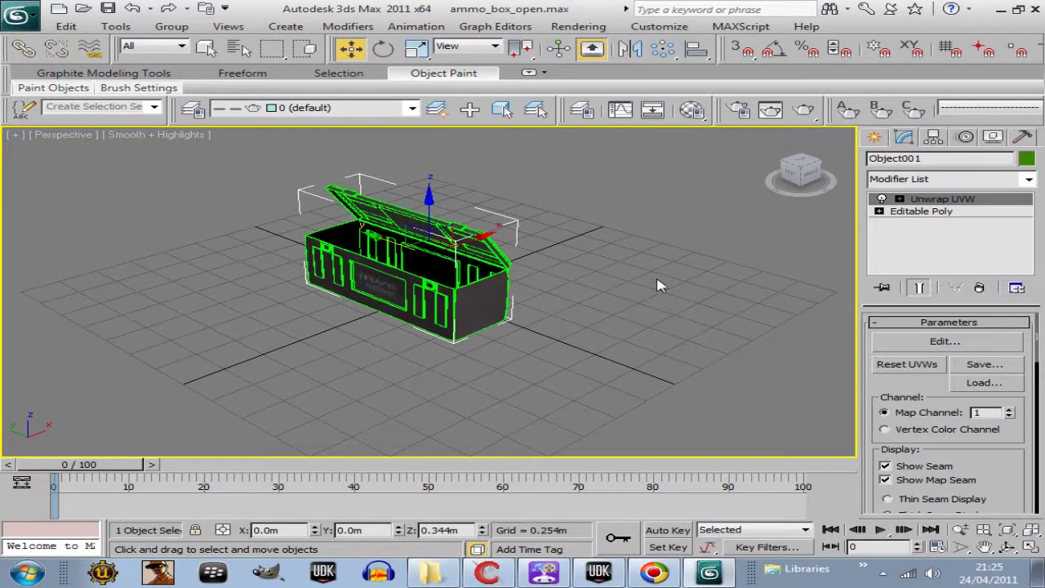
left_click(787, 178)
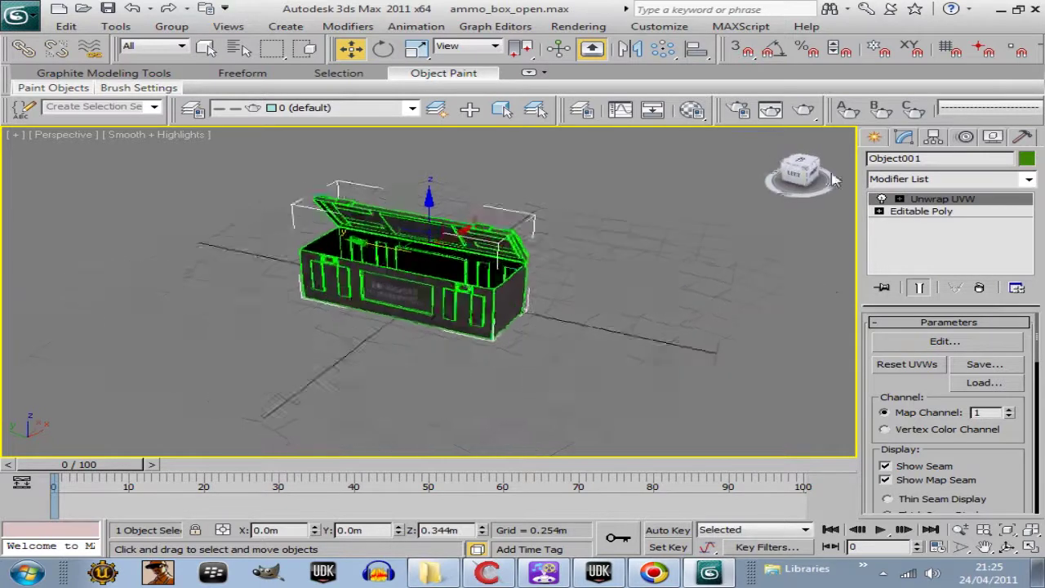
scroll(648, 258, "up", 2)
scroll(648, 259, "up", 1)
scroll(630, 295, "up", 1)
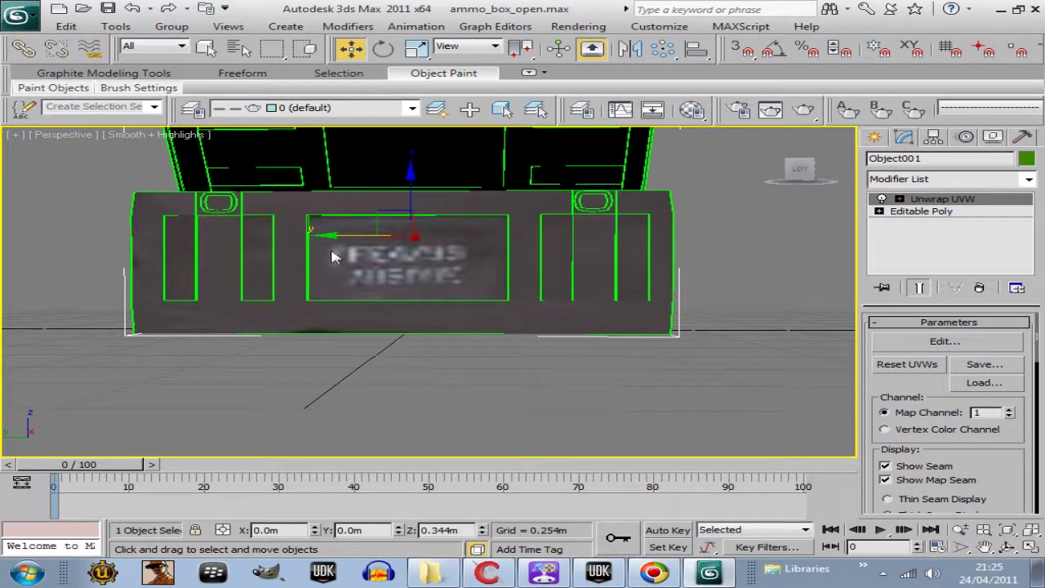
mouse_move(793, 167)
left_mouse_down()
mouse_move(767, 190)
mouse_move(780, 147)
left_mouse_up()
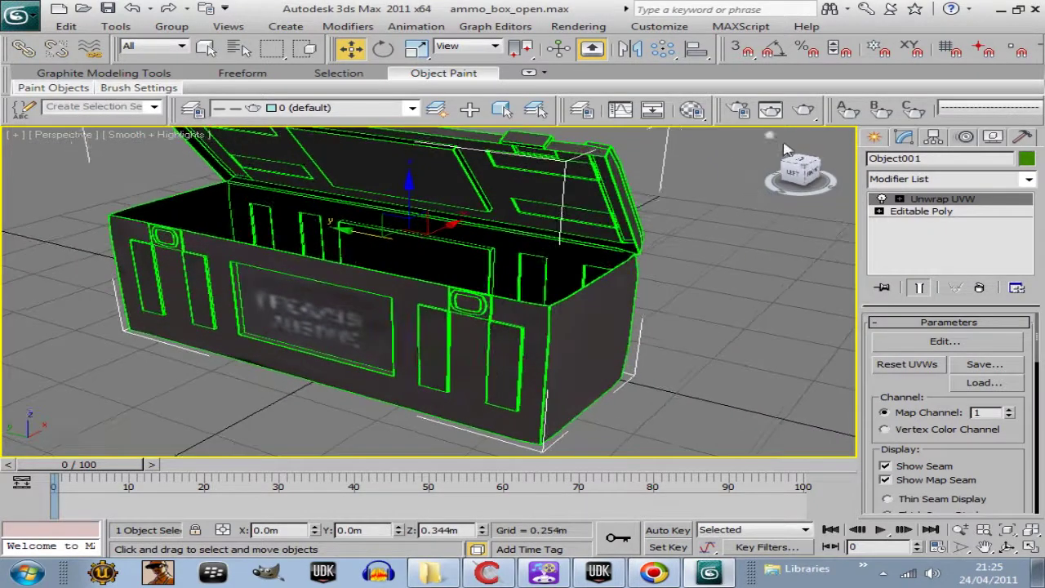
scroll(735, 213, "down", 3)
scroll(663, 312, "down", 2)
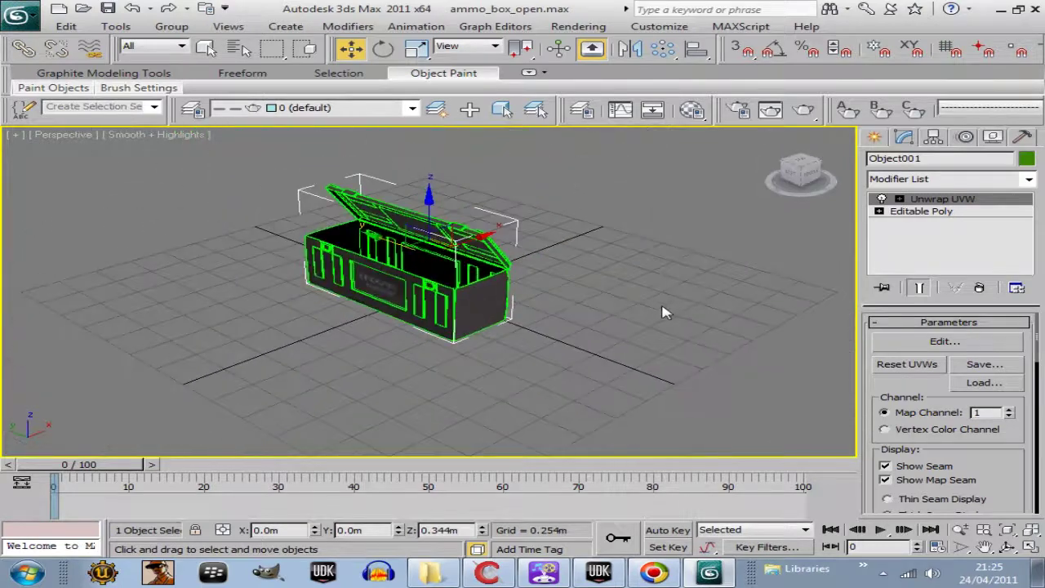
- Deselect the ammo box, orbit around it, then reset to the centred home view
left_click(602, 324)
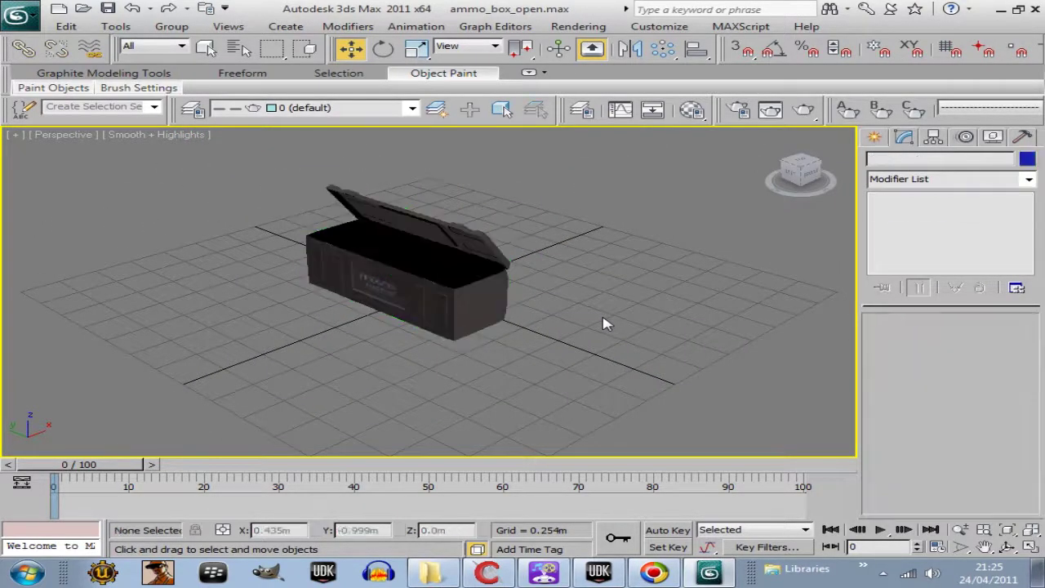
scroll(602, 323, "up", 4)
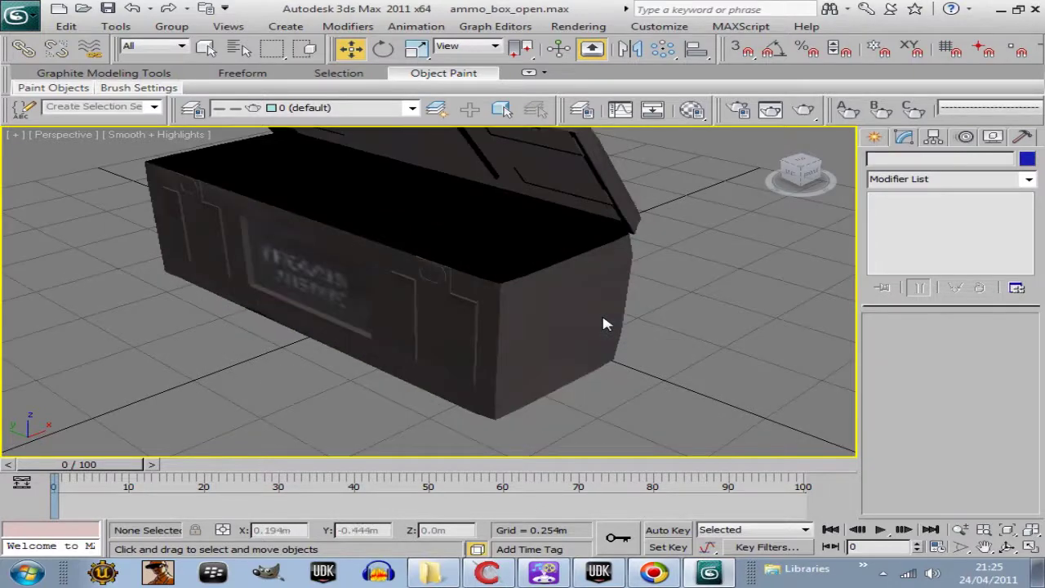
mouse_move(799, 173)
left_mouse_down()
mouse_move(811, 168)
mouse_move(735, 245)
left_mouse_up()
scroll(663, 285, "up", 3)
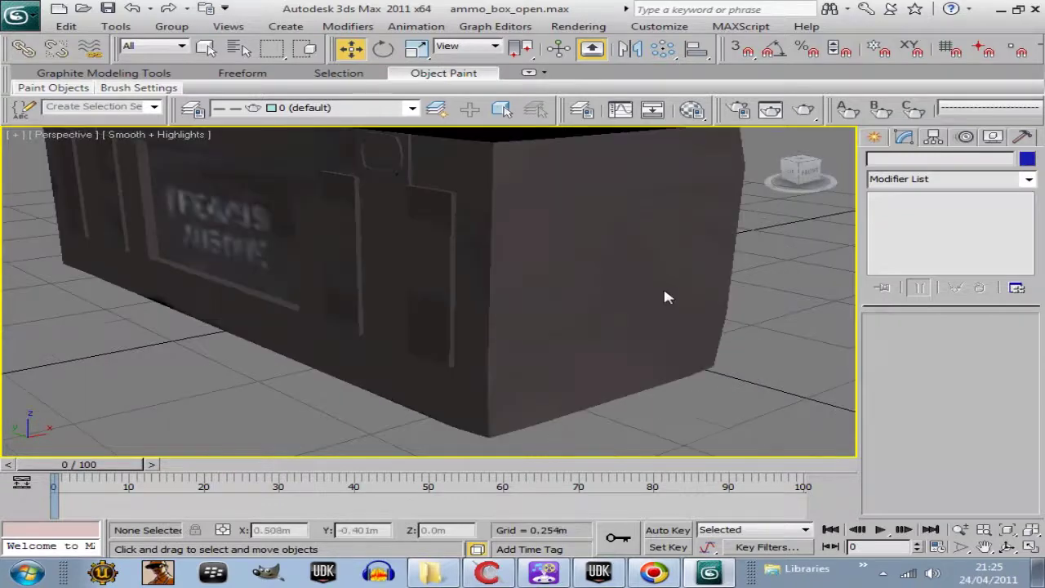
scroll(706, 328, "up", 2)
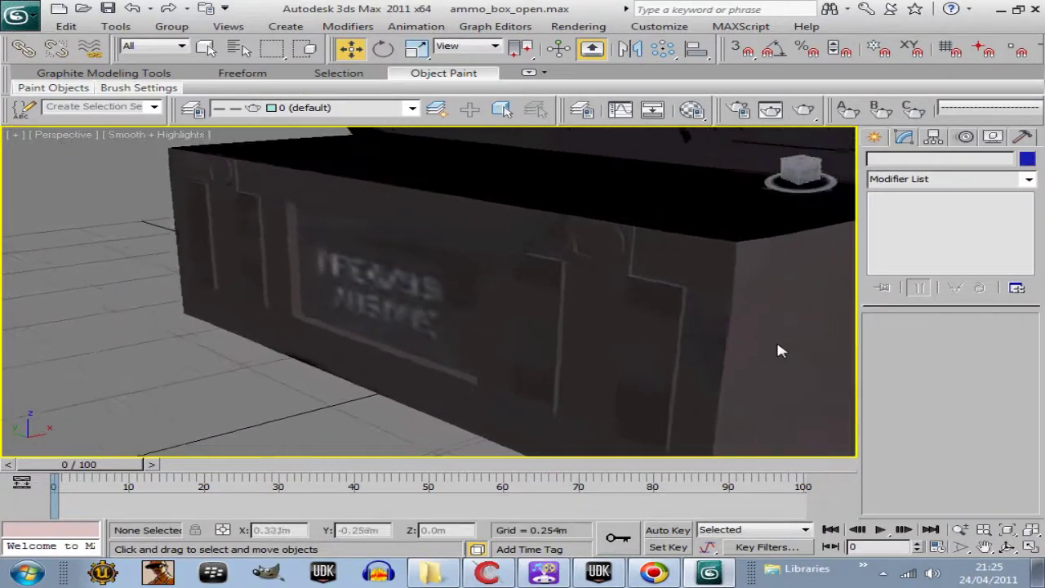
mouse_move(708, 339)
middle_mouse_down("alt")
mouse_move(649, 367)
mouse_move(656, 389)
middle_mouse_up("alt")
scroll(658, 326, "up", 2)
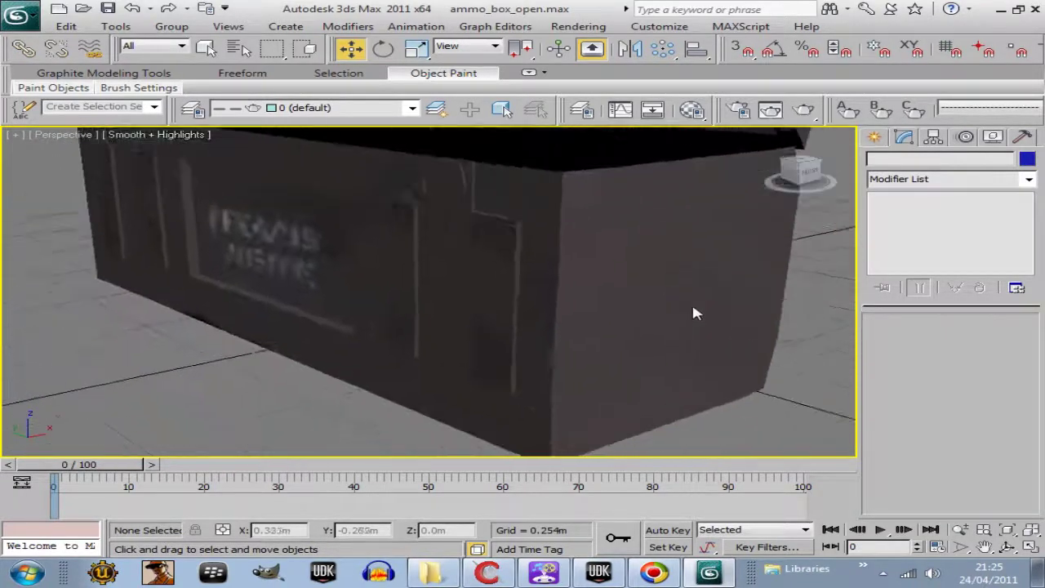
scroll(639, 326, "down", 2)
scroll(637, 322, "down", 2)
scroll(639, 331, "down", 1)
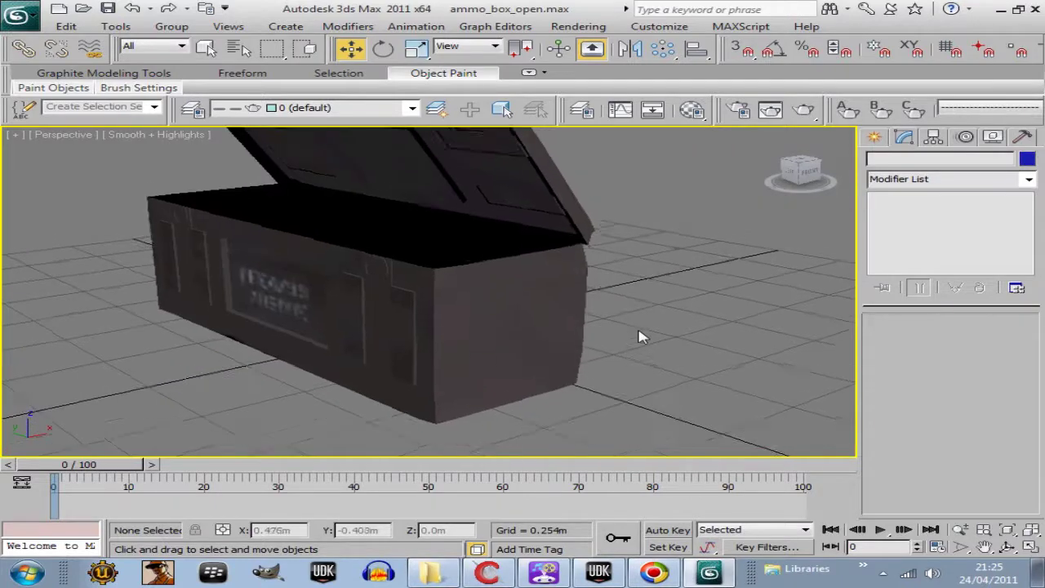
scroll(639, 334, "down", 2)
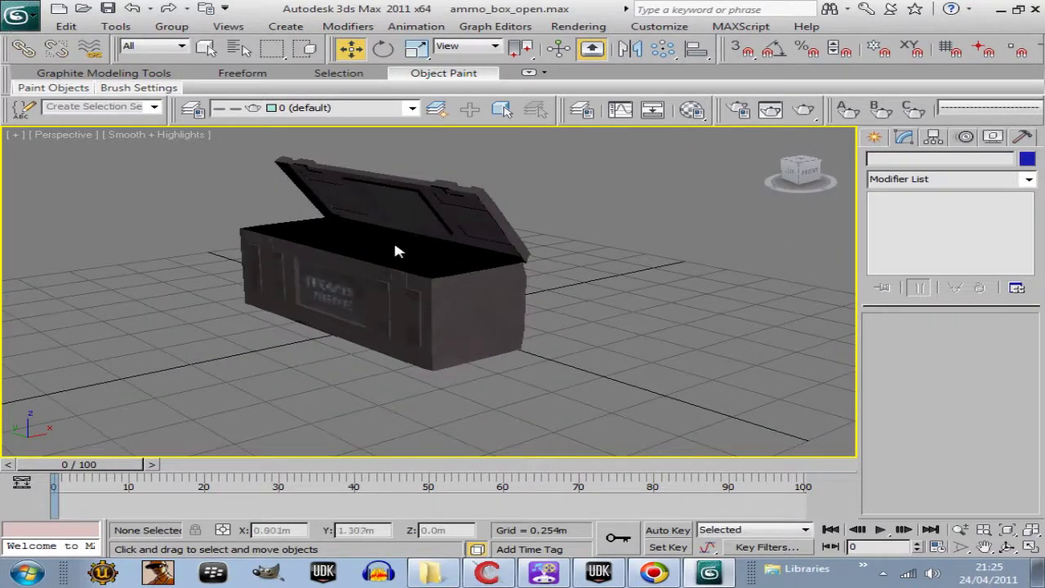
mouse_move(800, 172)
left_mouse_down()
mouse_move(846, 187)
mouse_move(804, 176)
left_mouse_up()
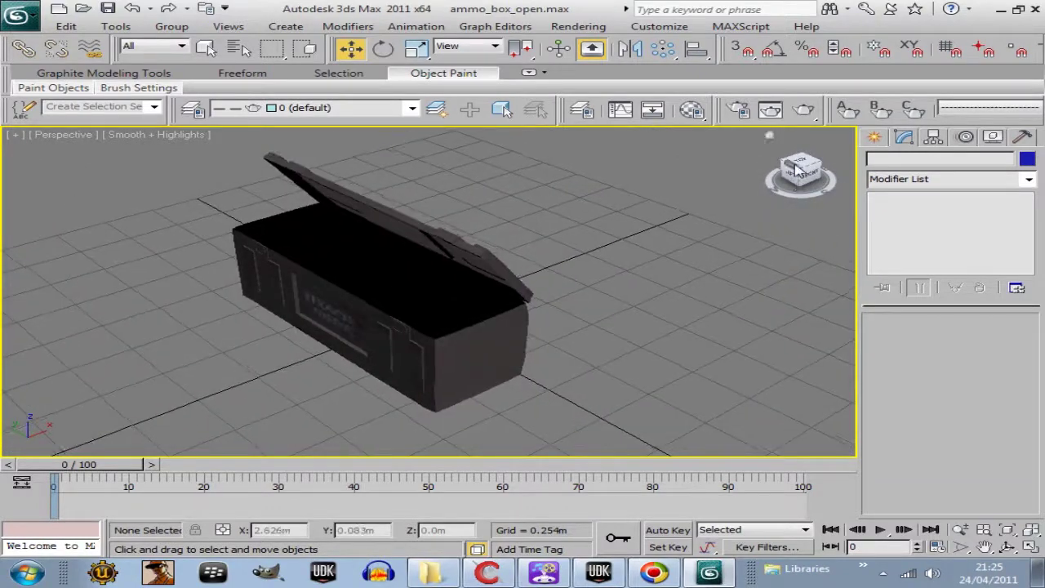
middle_click_drag(324, 387, 343, 370)
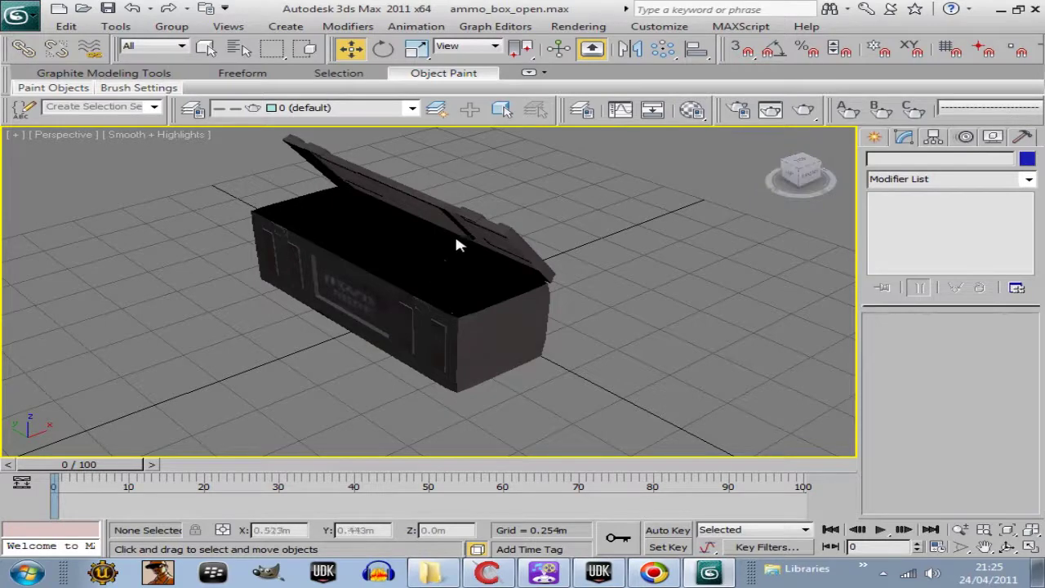
left_click(772, 139)
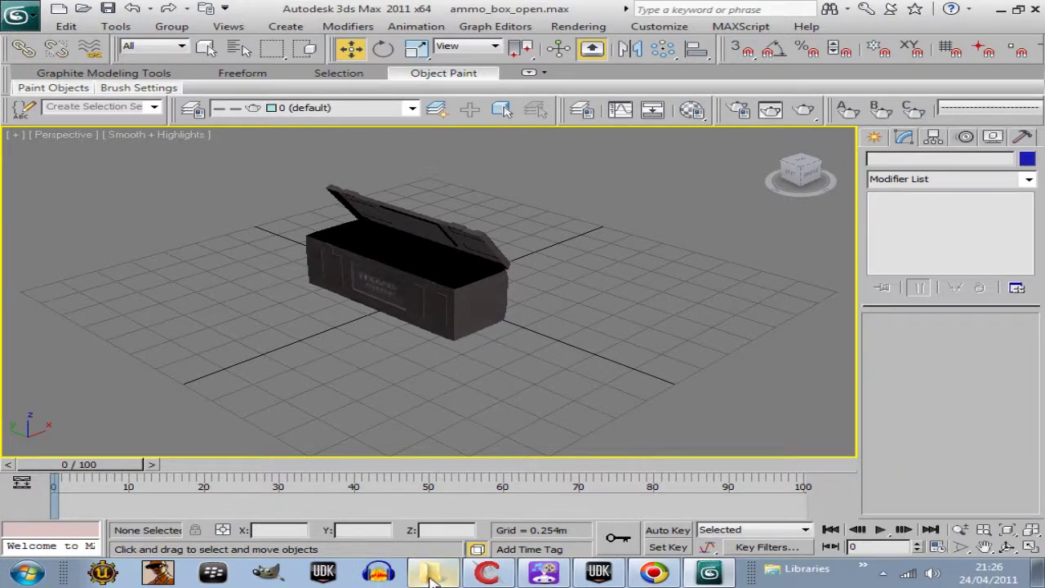
- Bring the Classes folder window forward and close it
left_click(430, 575)
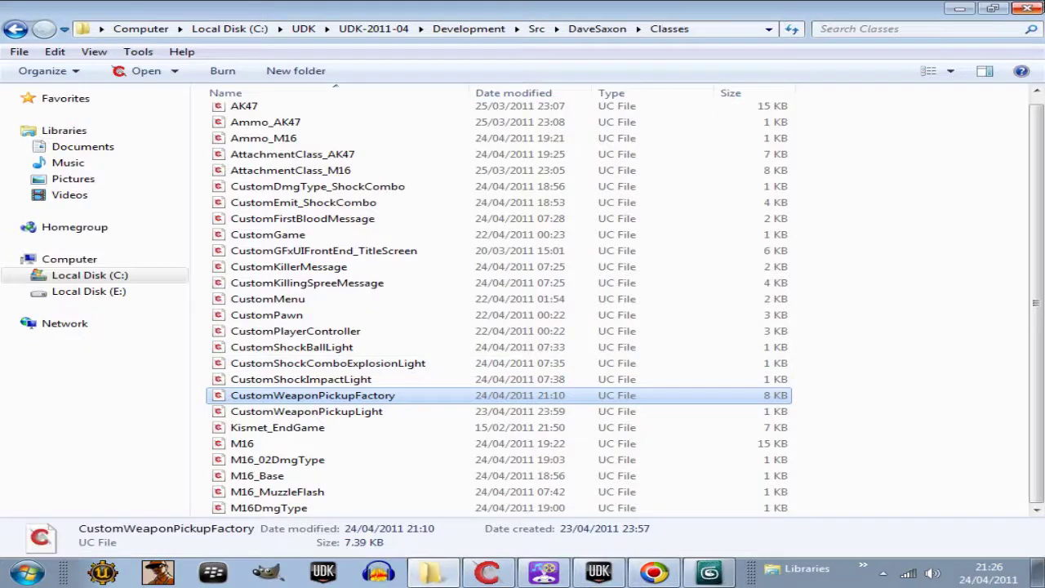
left_click(1020, 9)
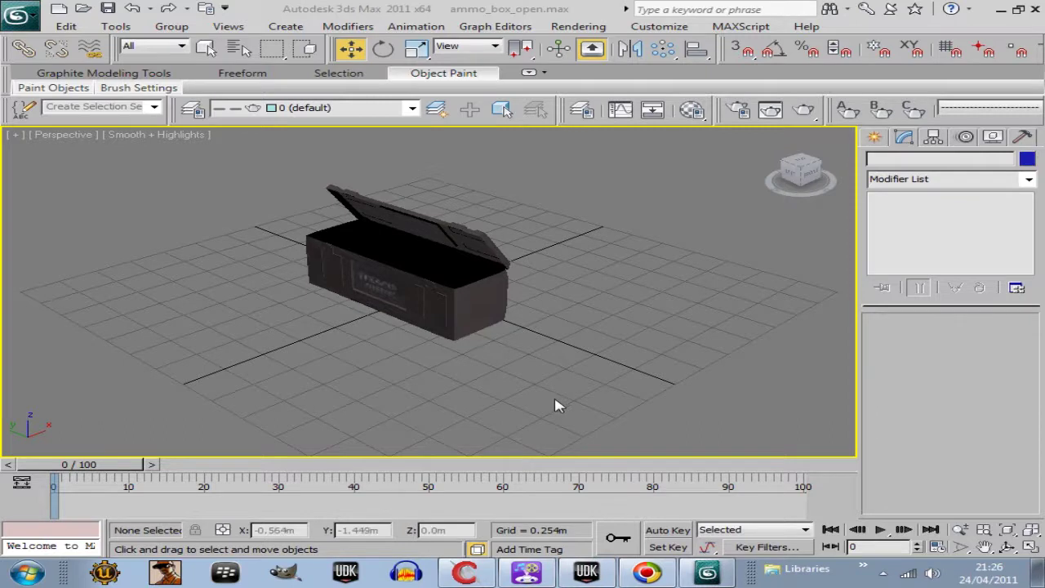
scroll(563, 377, "up", 2)
scroll(573, 380, "up", 2)
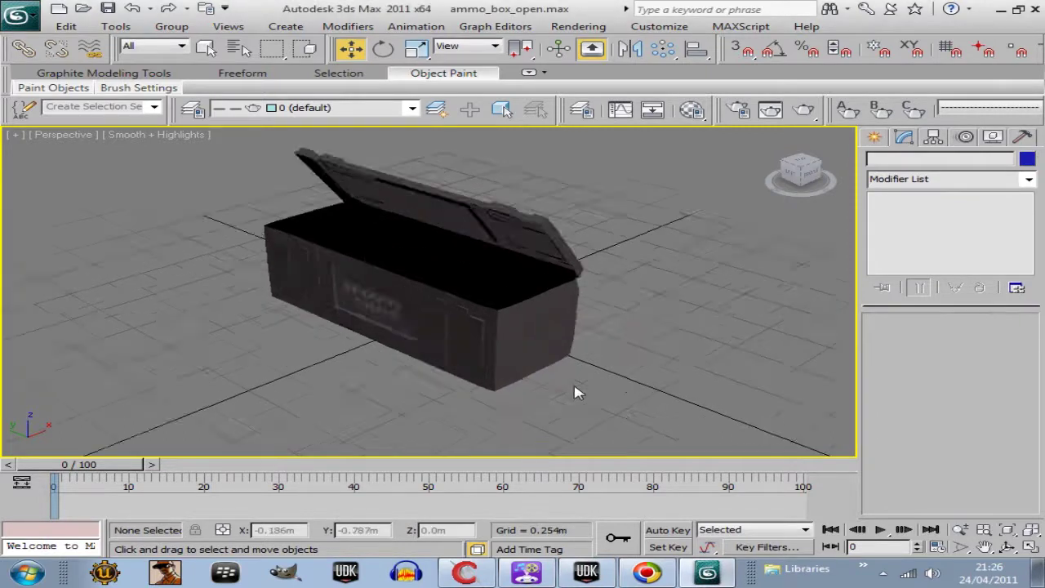
scroll(573, 384, "down", 1)
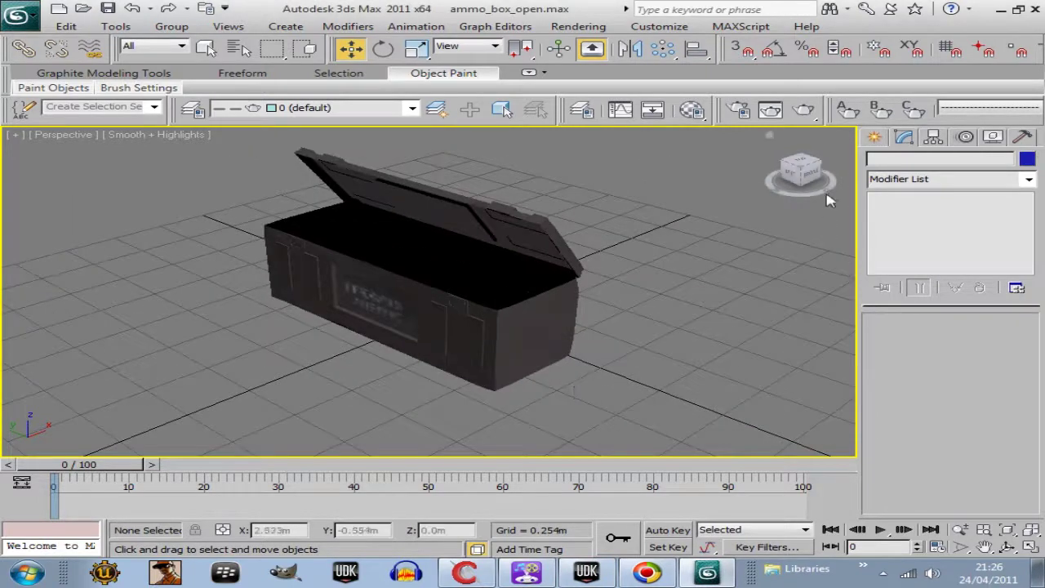
- Pan the viewport so the ammo box shifts left
middle_click_drag(710, 287, 674, 308)
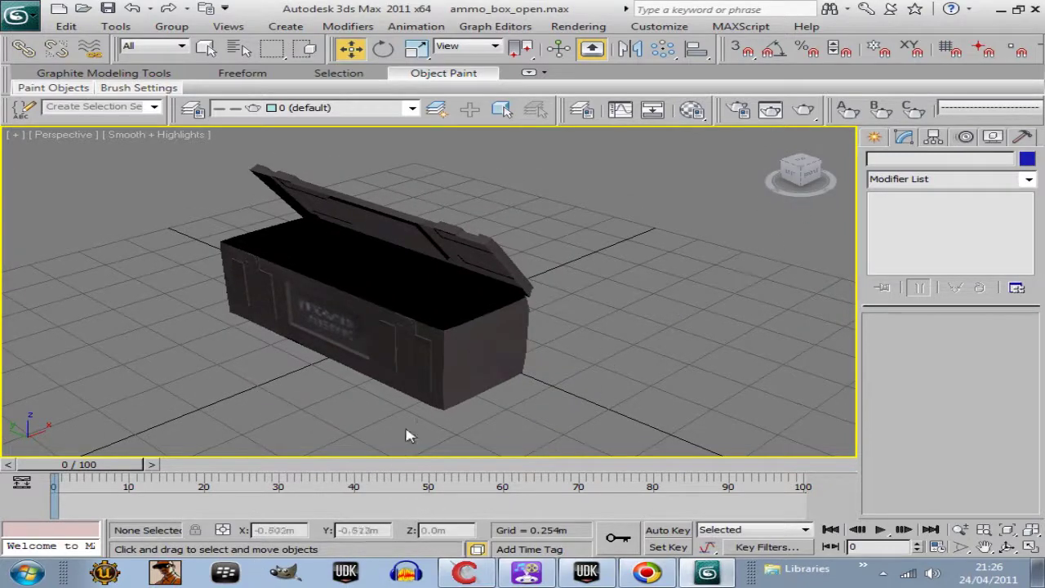
- Open the MI6 BITS folder in Lex's Pictures library
left_click(28, 574)
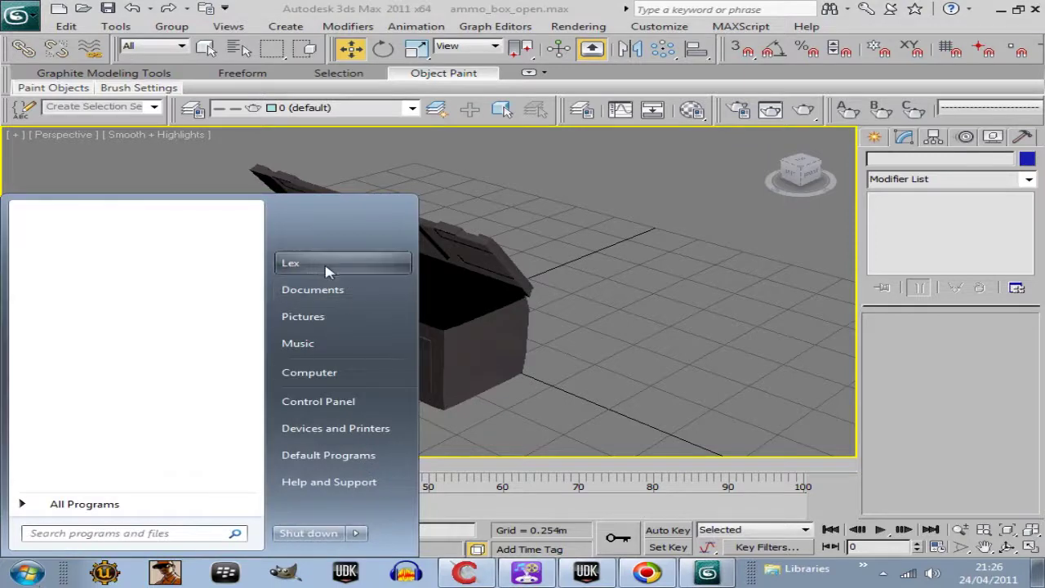
left_click(296, 268)
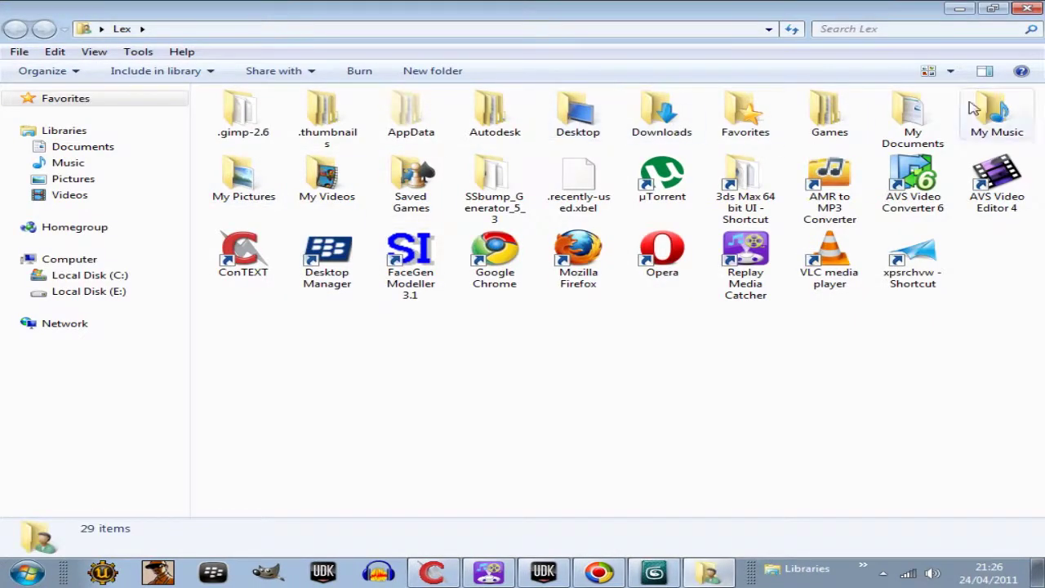
left_click(913, 113)
double_click(912, 112)
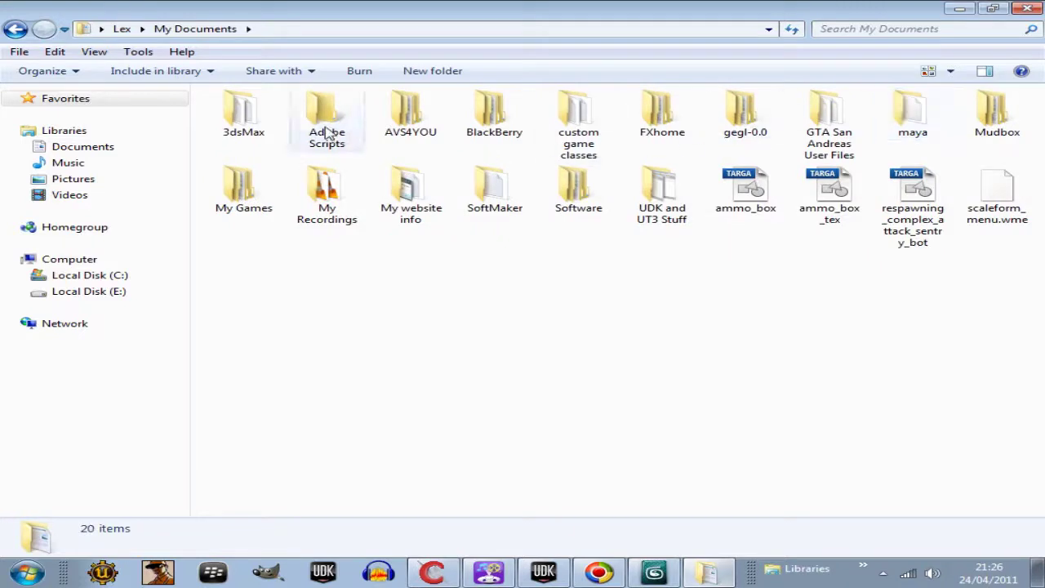
left_click(74, 180)
left_click(393, 173)
double_click(393, 173)
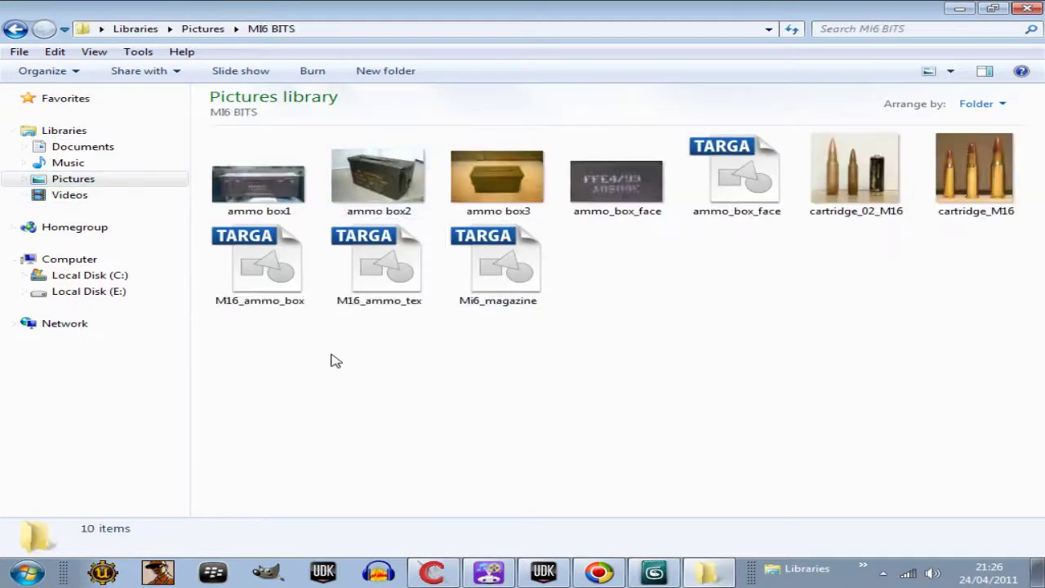
- Select the M16_ammo_box, M16_ammo_tex and ammo_box_face TGAs, then dismiss the context menu
left_click(290, 287)
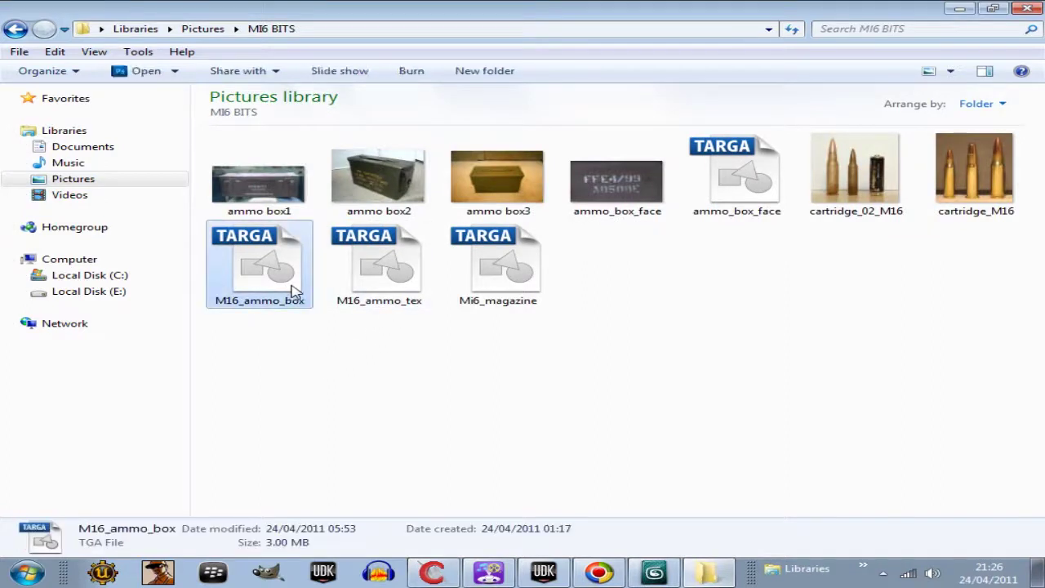
left_click(377, 302)
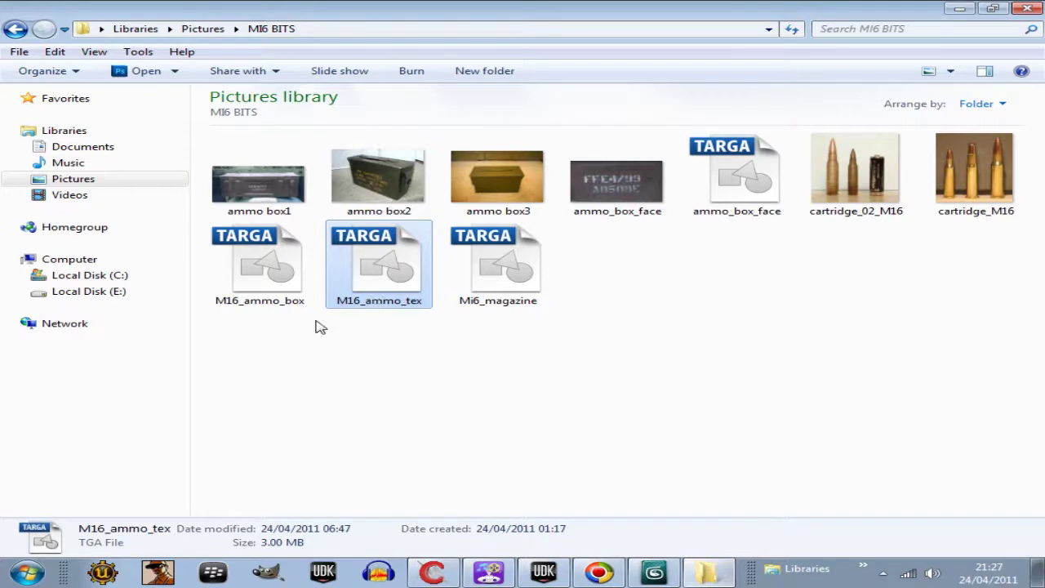
left_click_drag(249, 346, 577, 287)
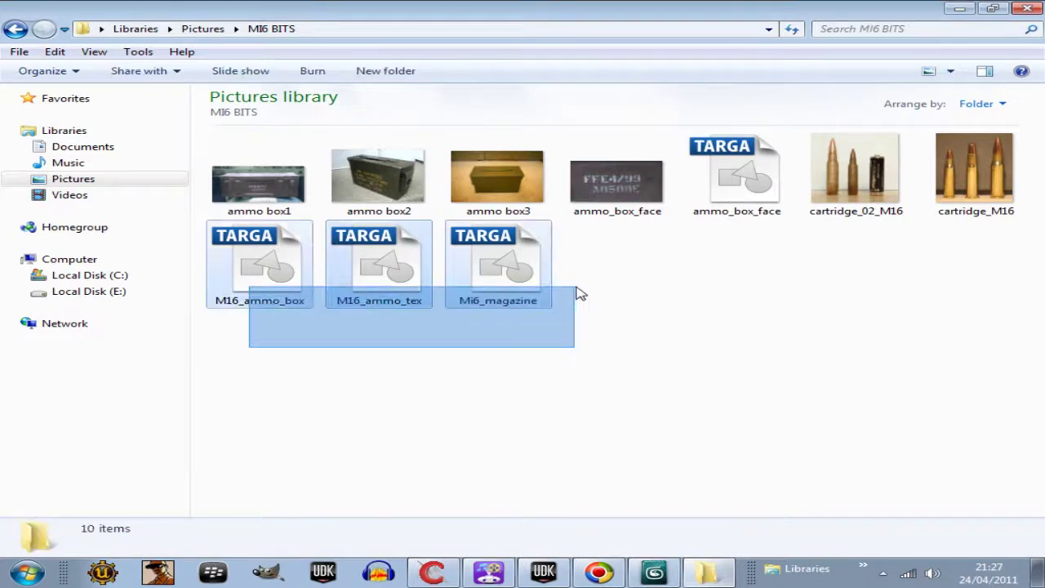
left_click(527, 295)
left_click_drag(232, 344, 428, 229)
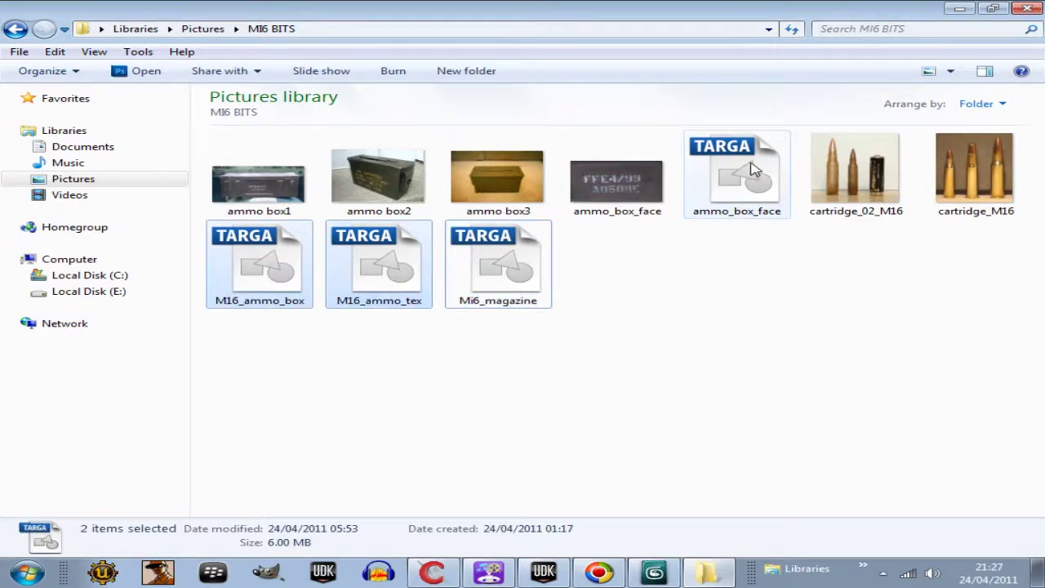
left_click(752, 169, "ctrl")
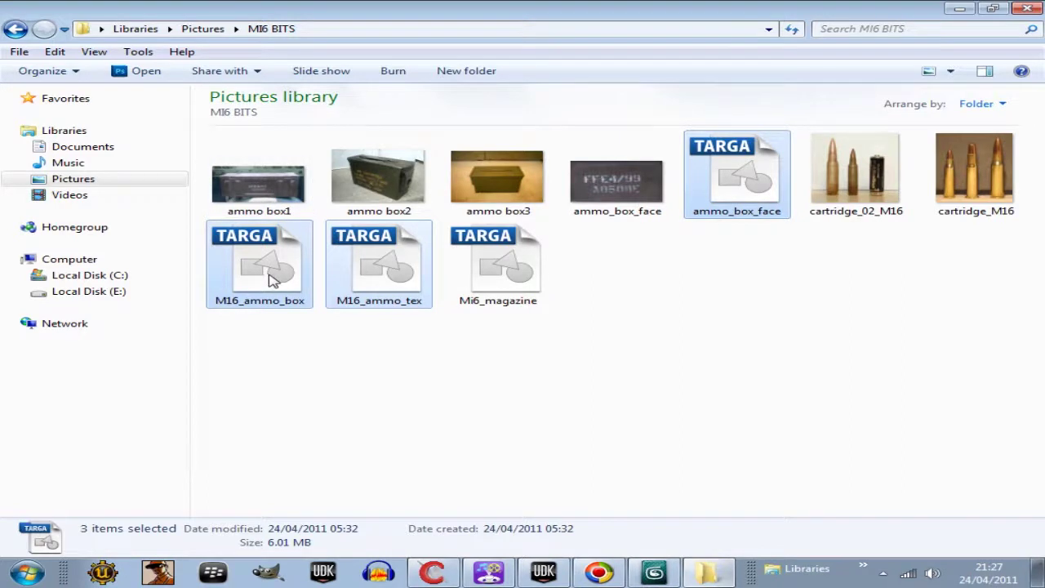
right_click(267, 260)
key("Escape")
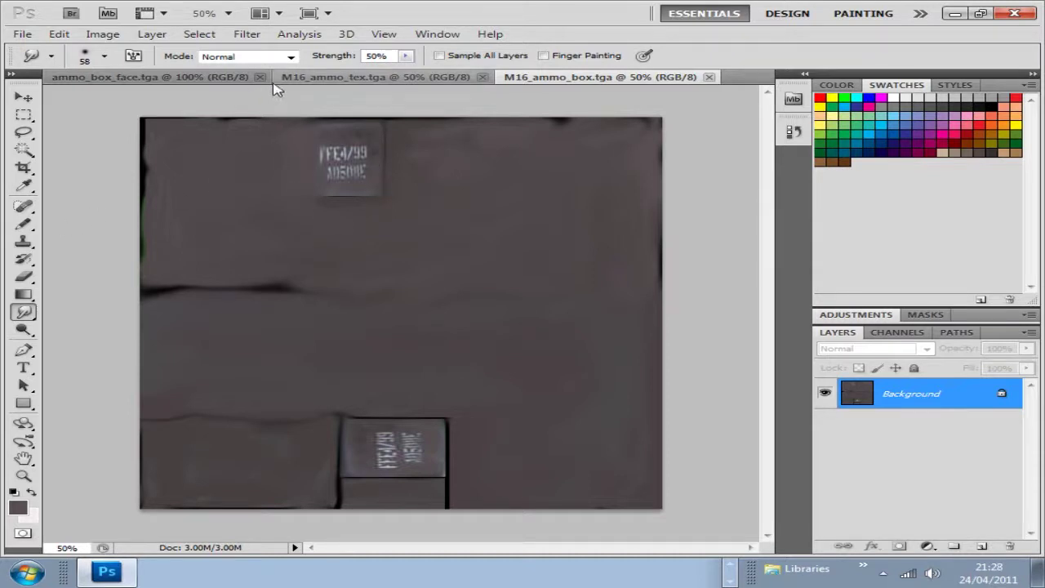
- View ammo_box_face, then M16_ammo_box, then the M16_ammo_tex bullets texture in Photoshop
left_click(143, 79)
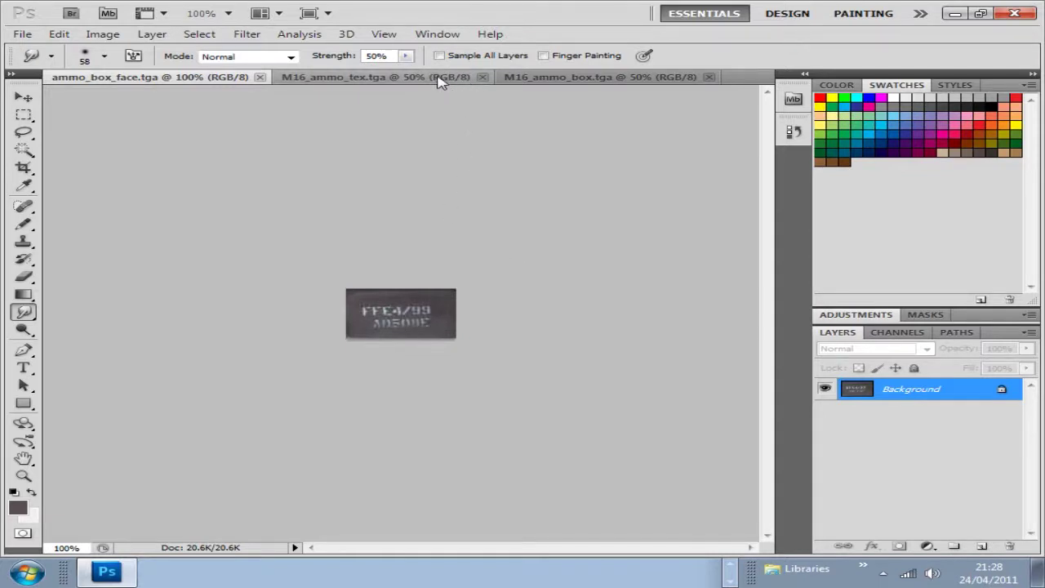
left_click(535, 79)
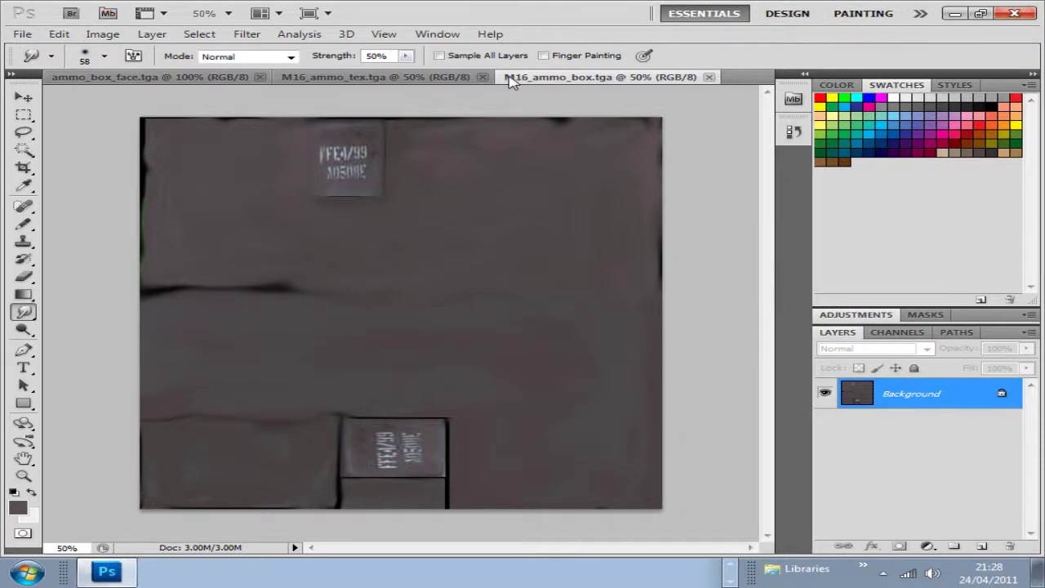
left_click(473, 78)
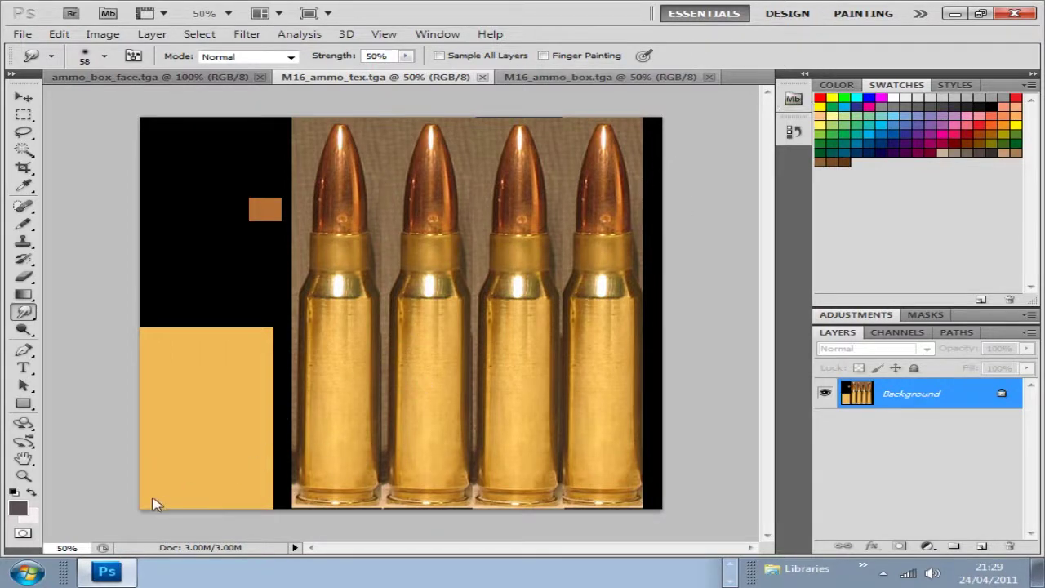
- Browse from Computer to C:\UDK\UDK-2011-04\Development\Src\DaveSaxon\Classes
left_click(29, 571)
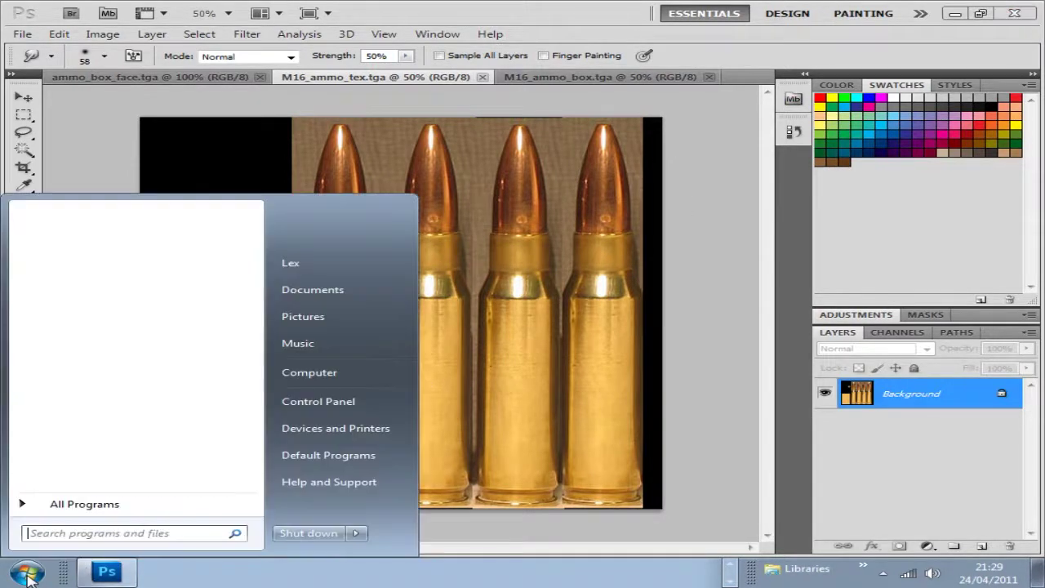
left_click(308, 371)
left_click(298, 214)
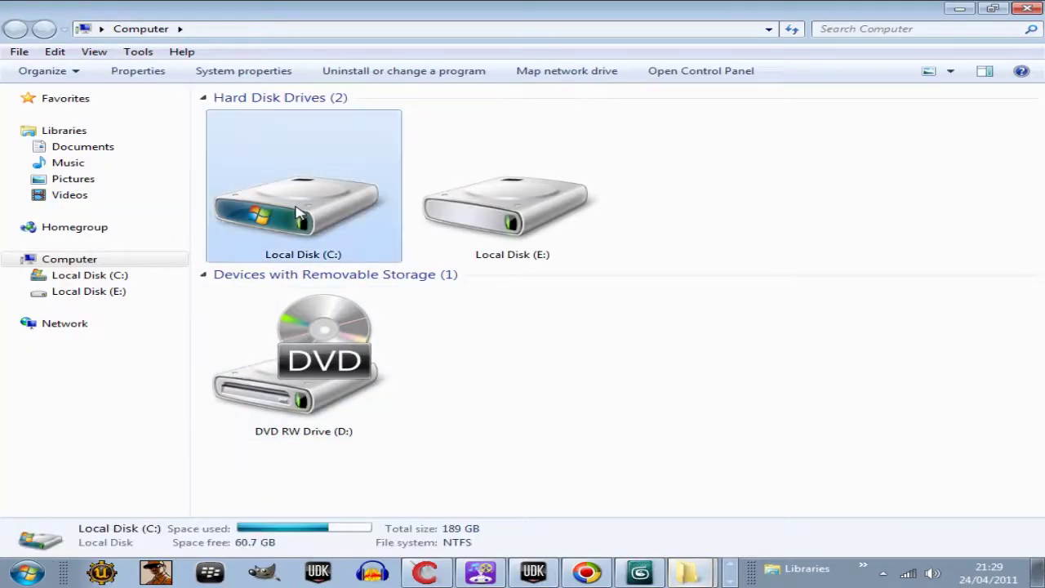
double_click(298, 214)
left_click(247, 197)
double_click(248, 197)
left_click(228, 115)
double_click(228, 115)
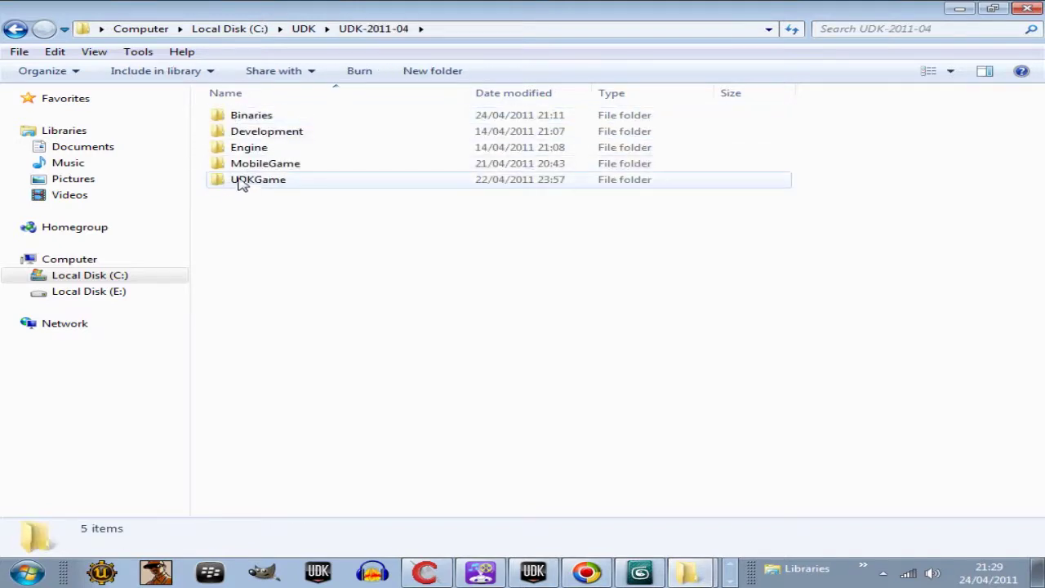
double_click(245, 133)
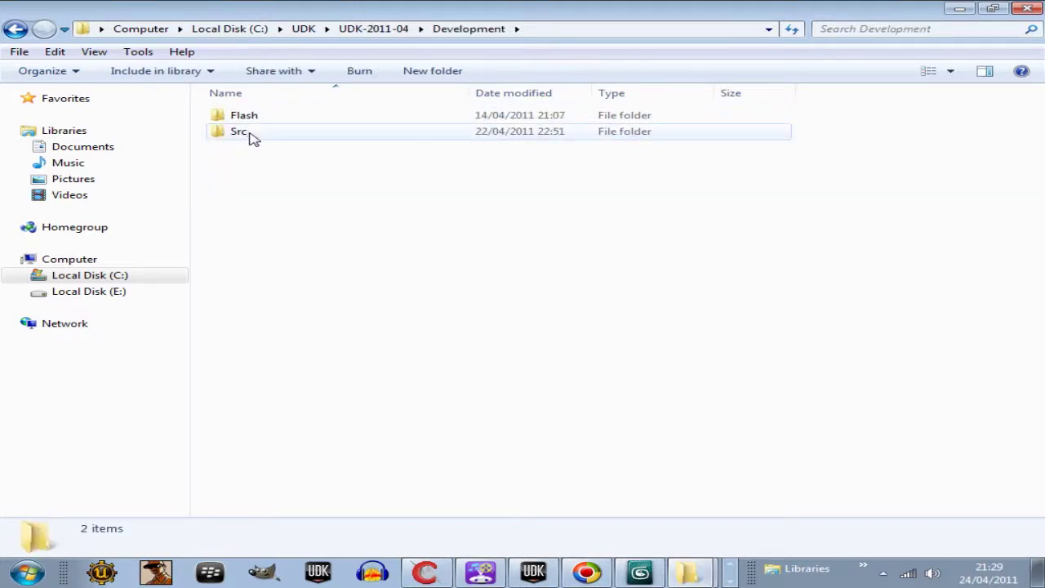
double_click(252, 138)
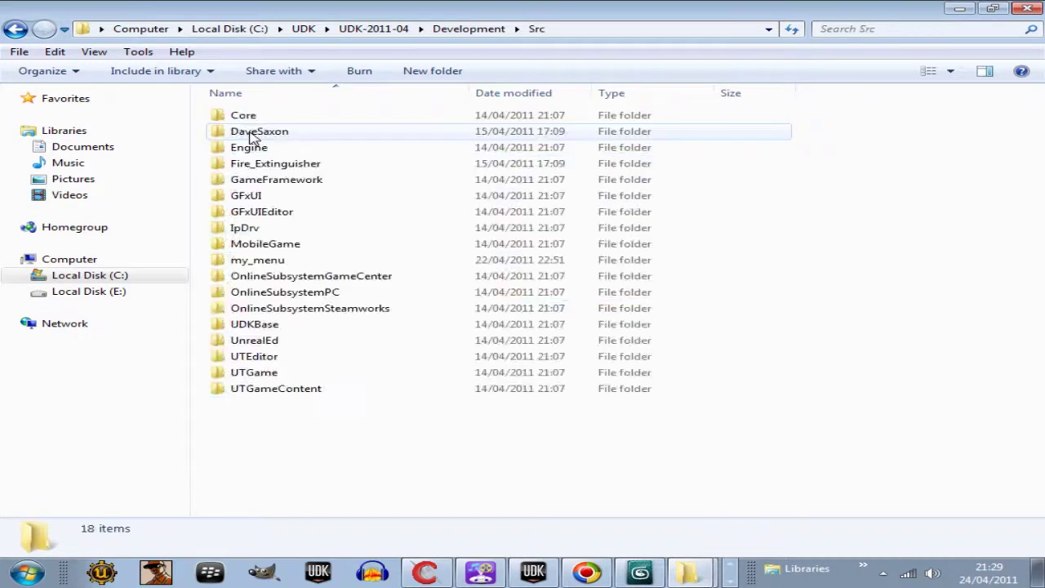
double_click(267, 138)
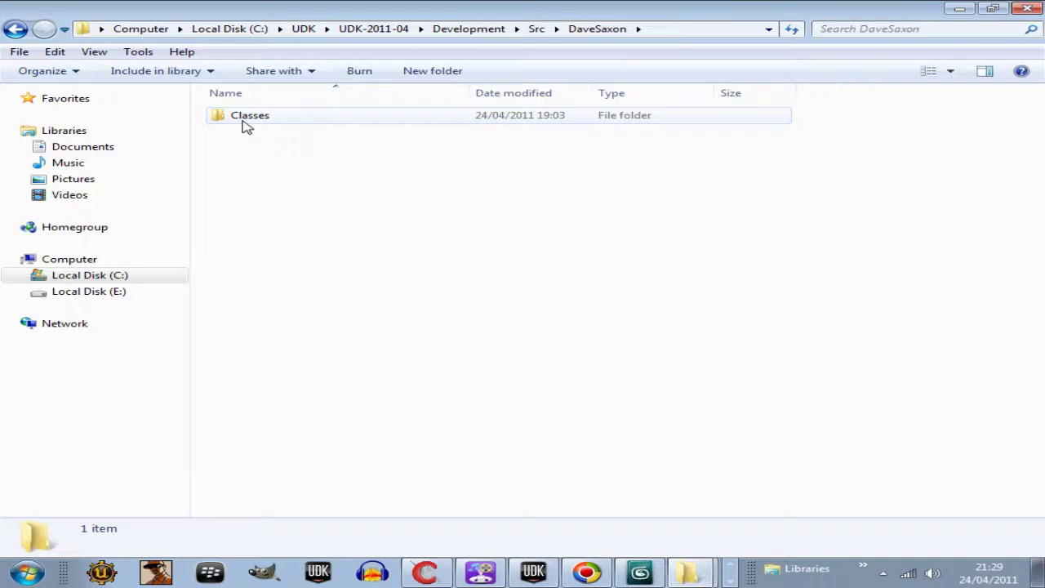
double_click(246, 124)
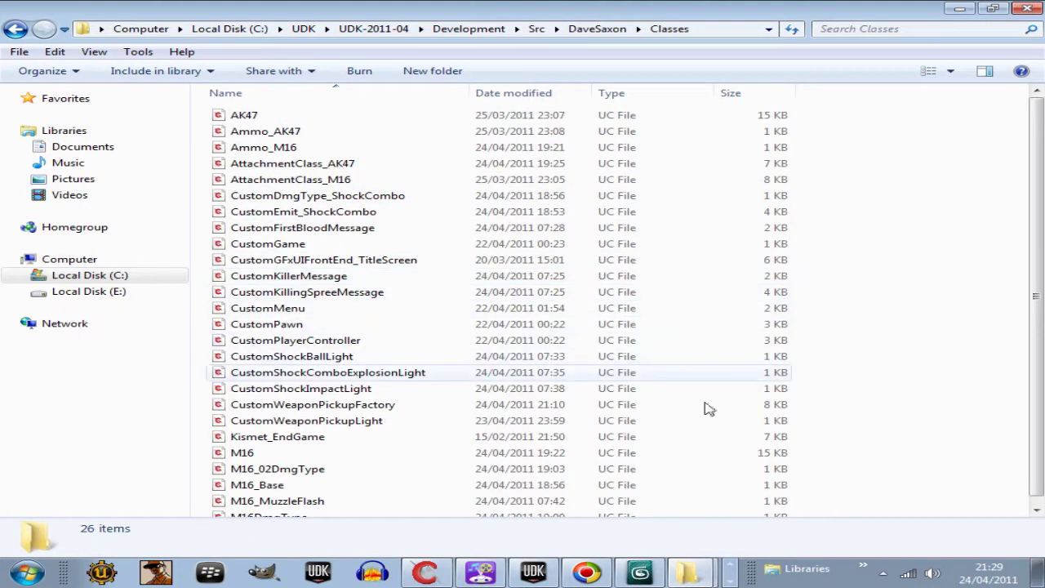
scroll(1035, 326, "down", 1)
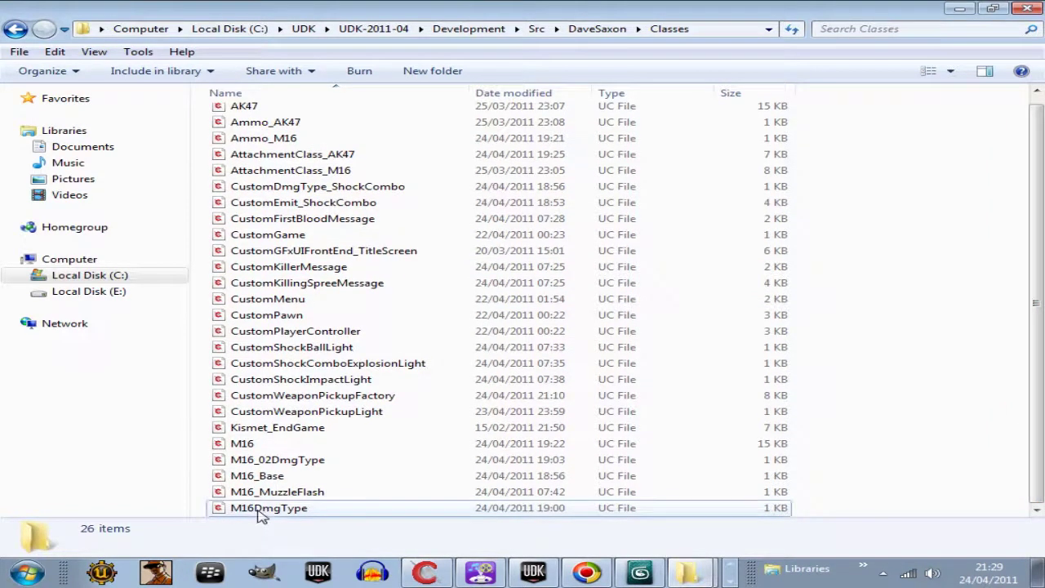
- Select the M16DmgType, M16_MuzzleFlash, M16_Base, M16 and shock-combo scripts
left_click(261, 512)
left_click(274, 491, "ctrl")
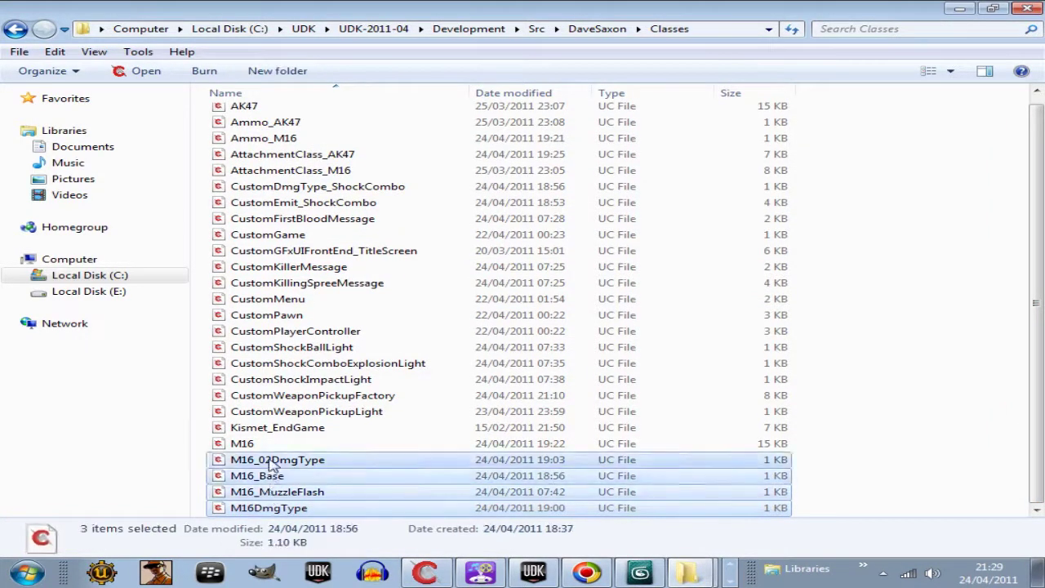
left_click(246, 459, "ctrl")
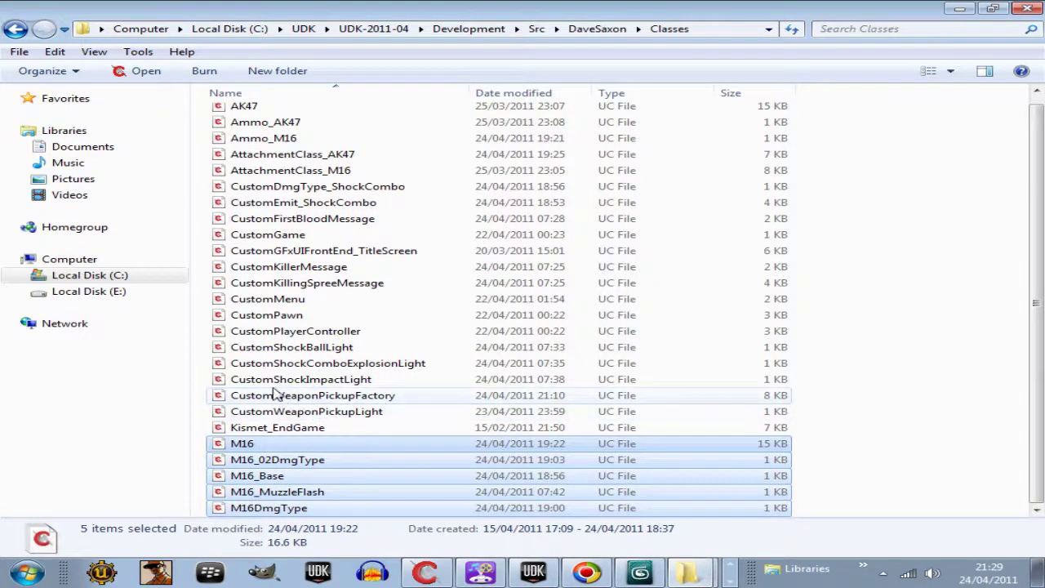
left_click(312, 362, "ctrl")
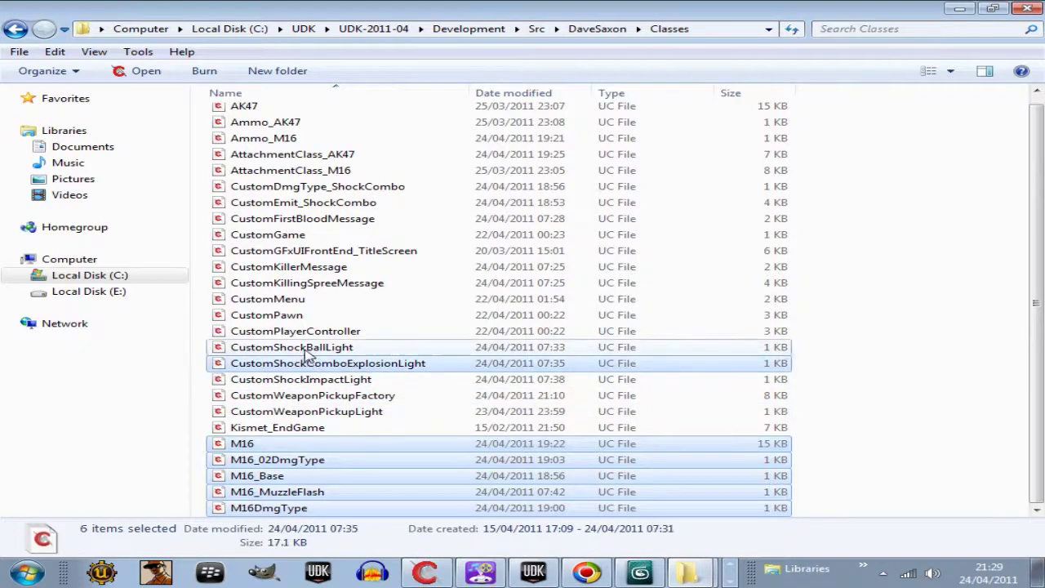
left_click(310, 349, "ctrl")
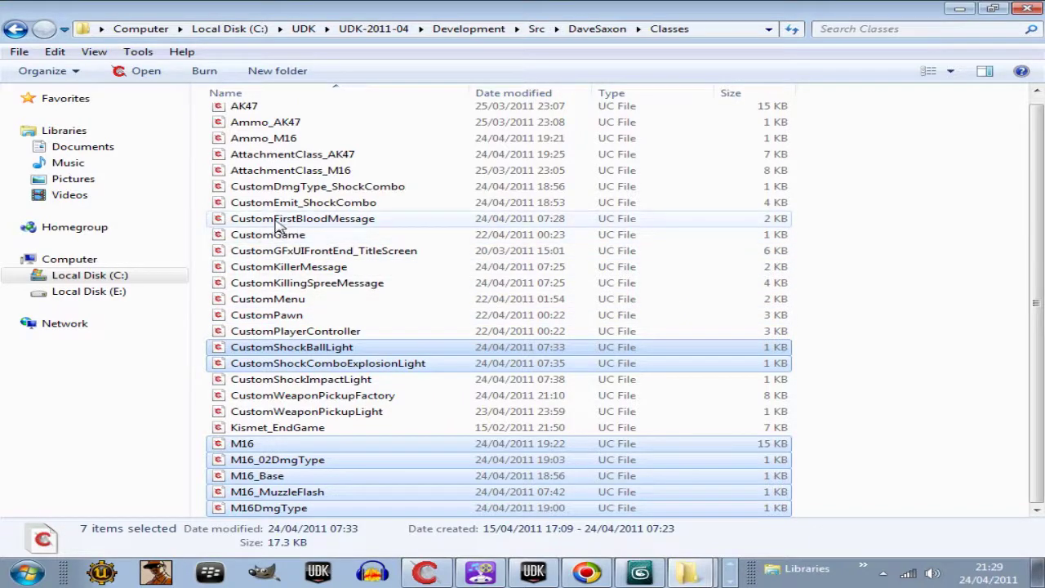
left_click(302, 204, "ctrl")
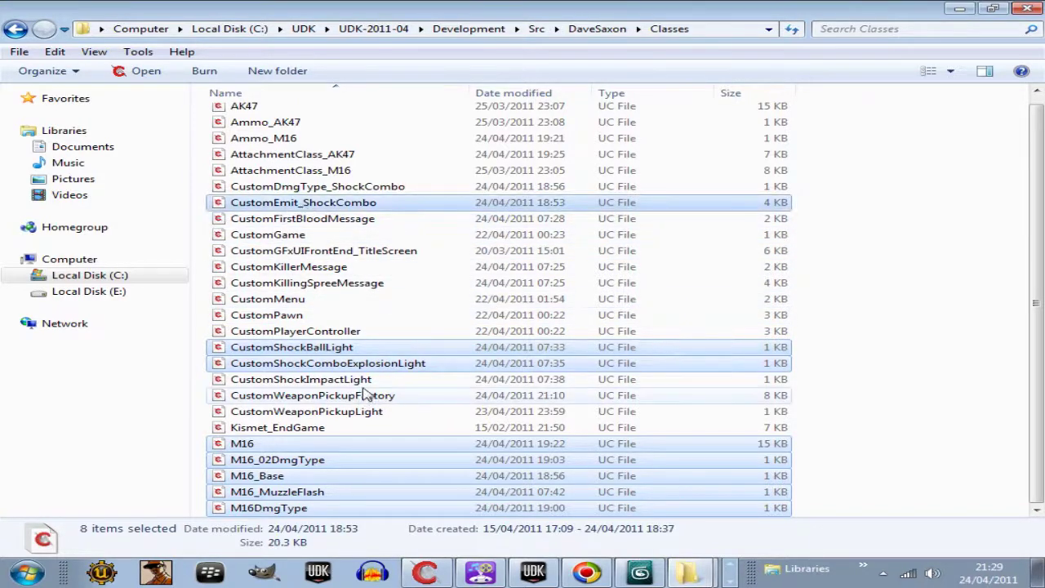
- Refine the selection with AttachmentClass_M16 and Ammo_M16, then select only M16
left_click(263, 190, "ctrl")
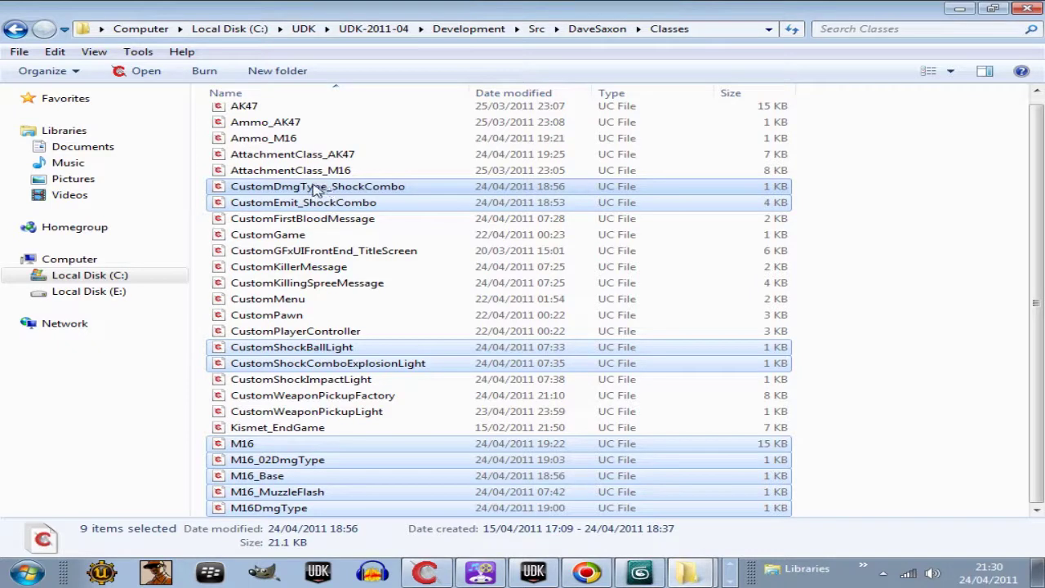
left_click(279, 168, "ctrl")
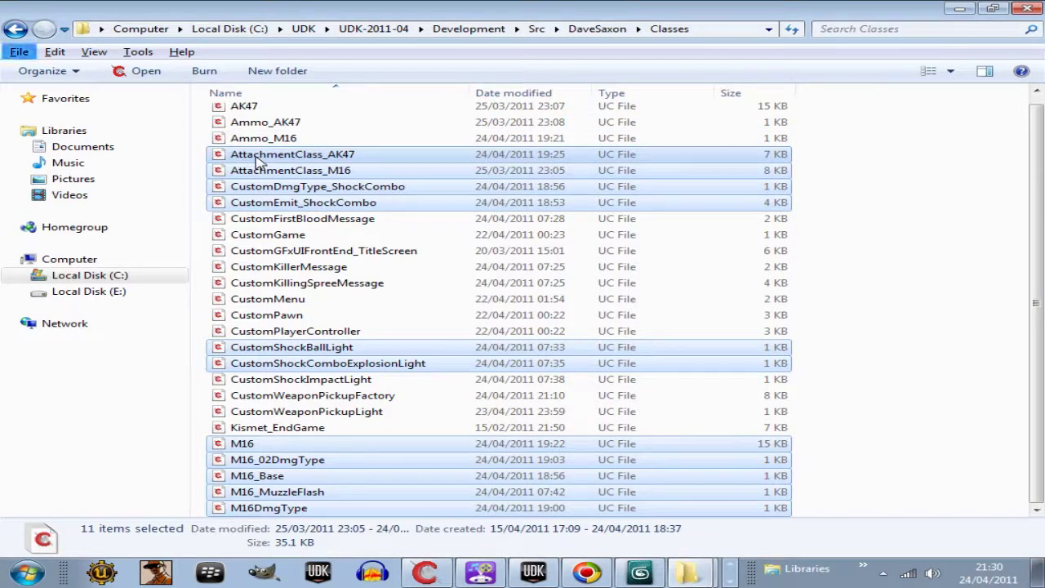
left_click(262, 159, "ctrl")
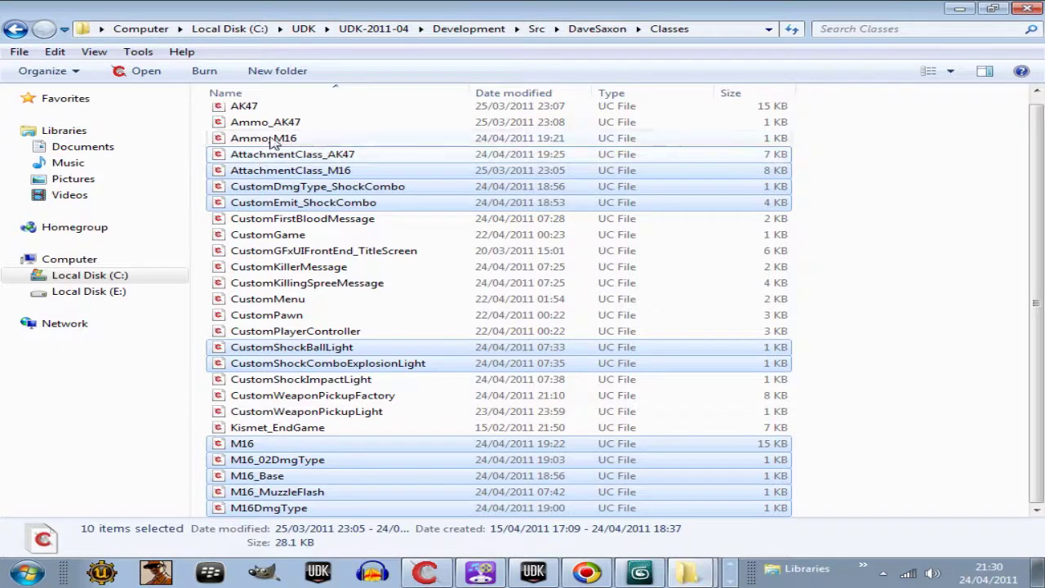
left_click(253, 144, "ctrl")
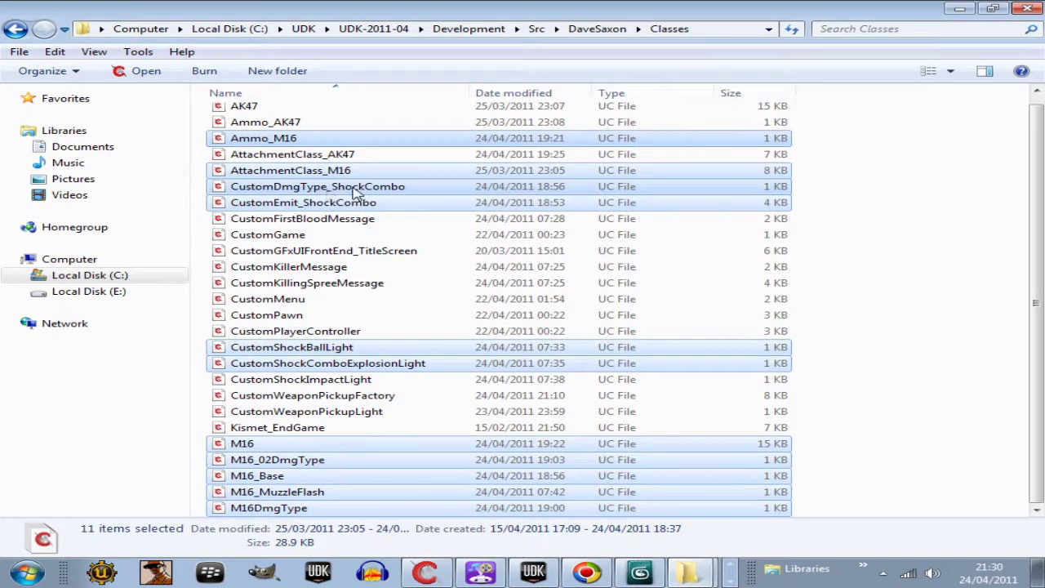
left_click(355, 187, "ctrl")
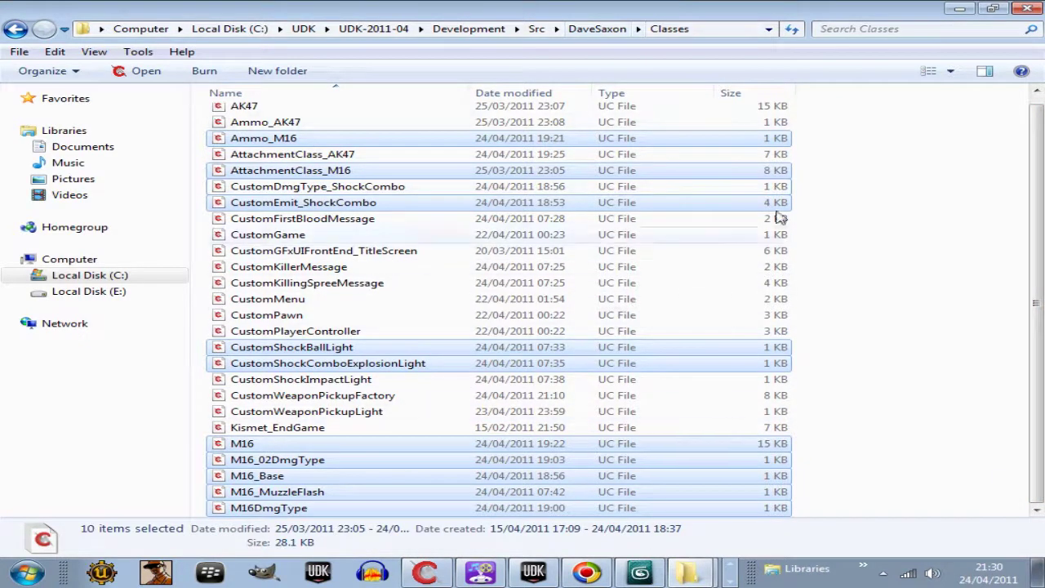
left_click(971, 333)
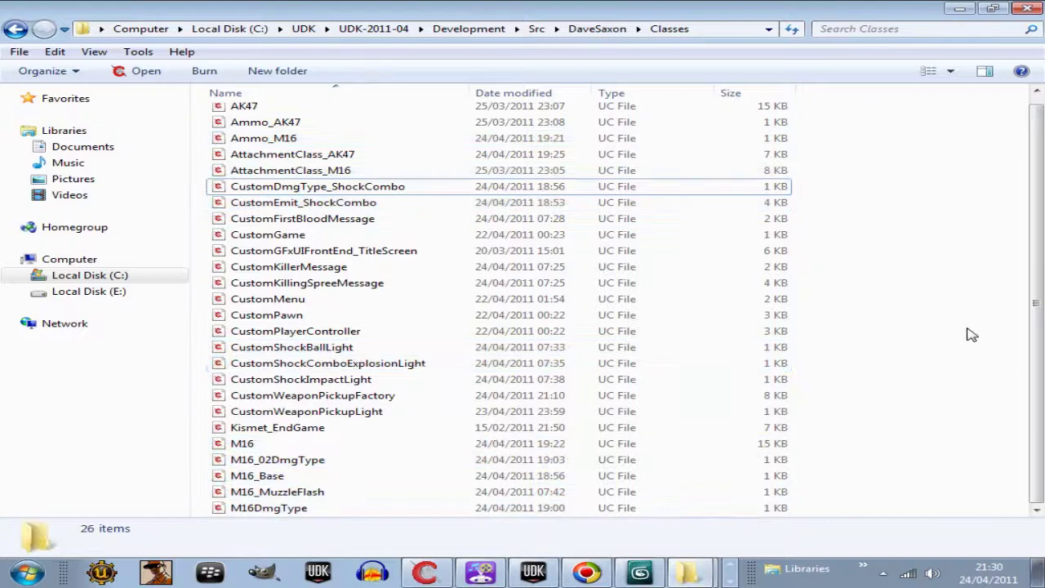
left_click(250, 446)
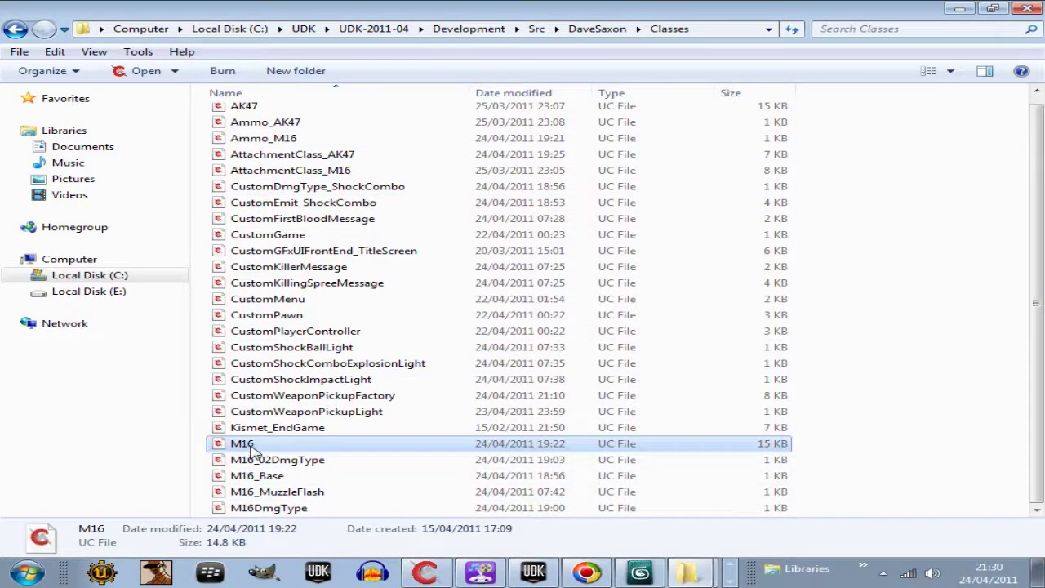
- Open M16.uc and undo the commenting-out of the WeaponProjectiles line
double_click(249, 446)
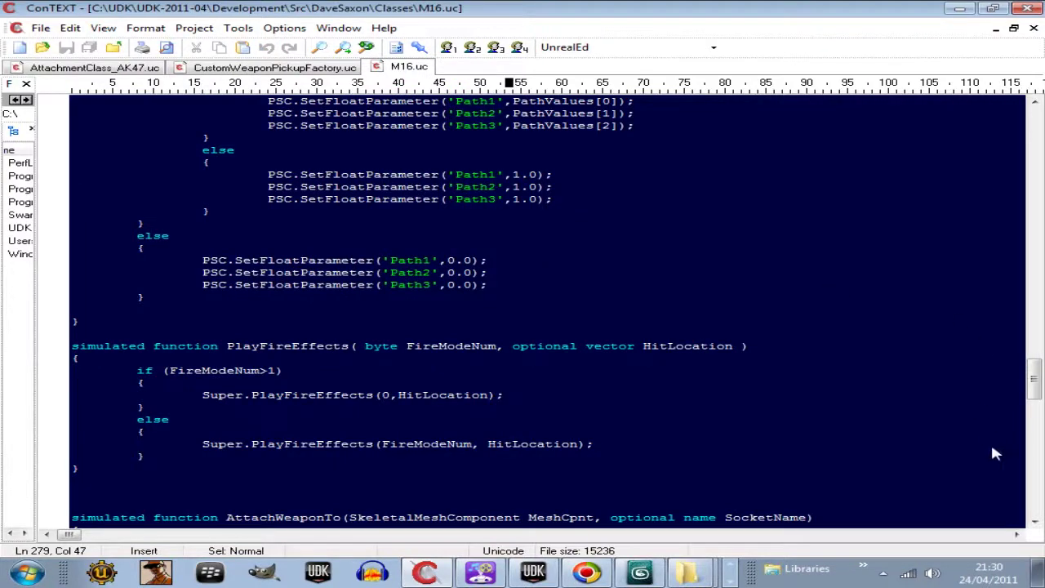
left_click_drag(1032, 379, 1038, 502)
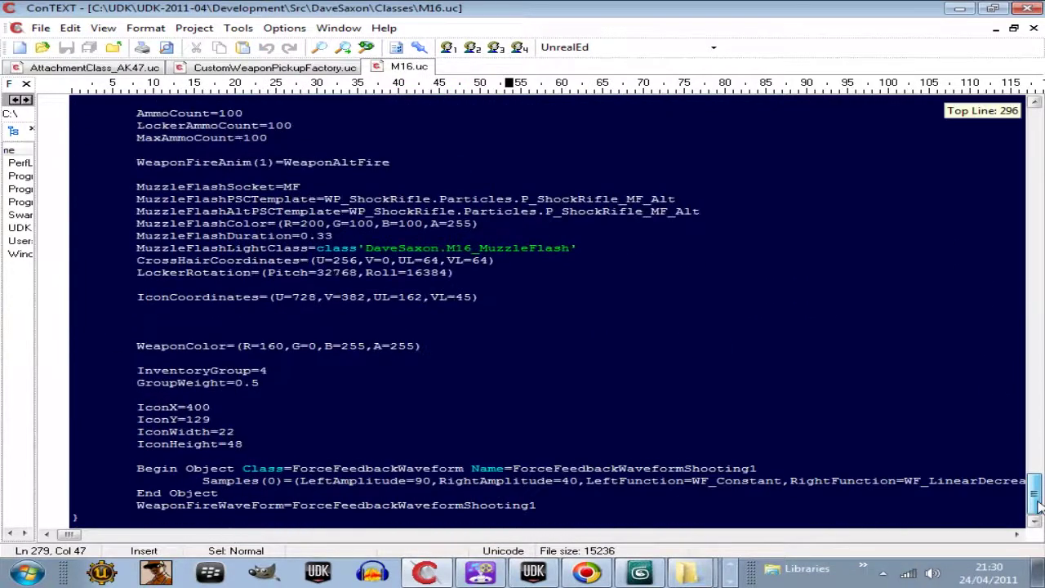
left_click_drag(1037, 503, 1035, 500)
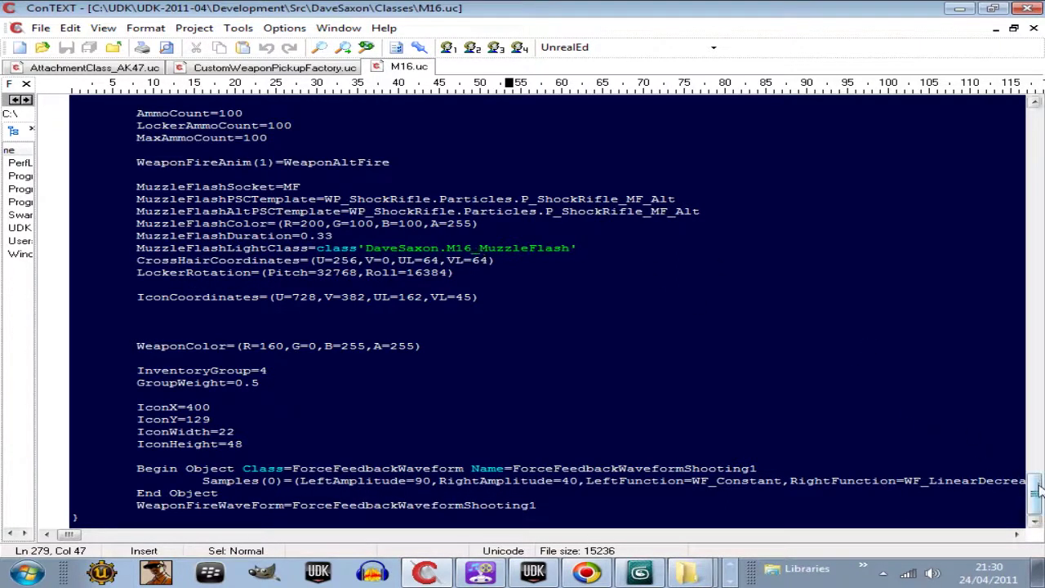
left_click_drag(1038, 488, 1037, 459)
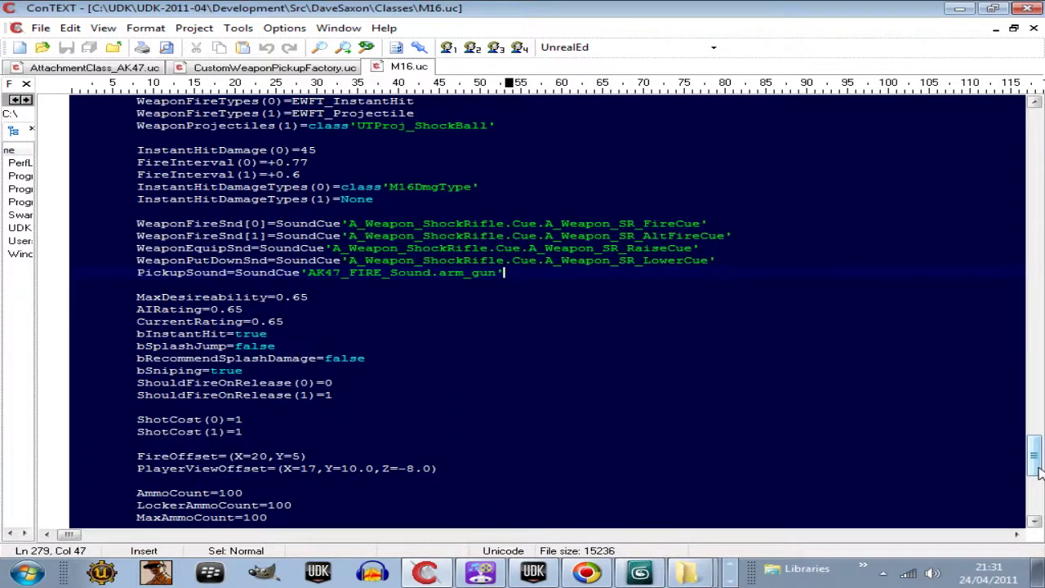
left_click_drag(1038, 474, 1040, 435)
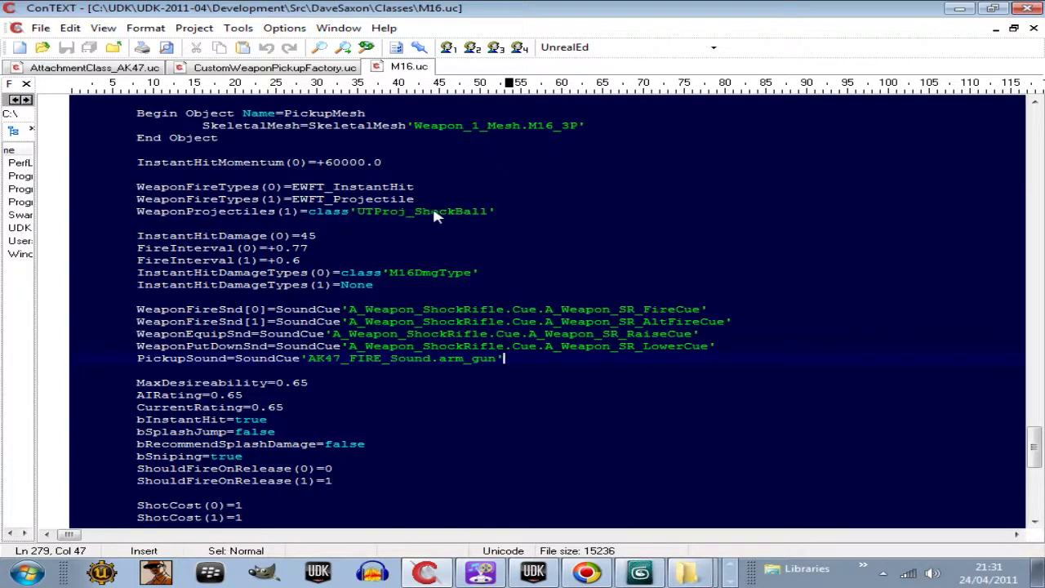
left_click(137, 213)
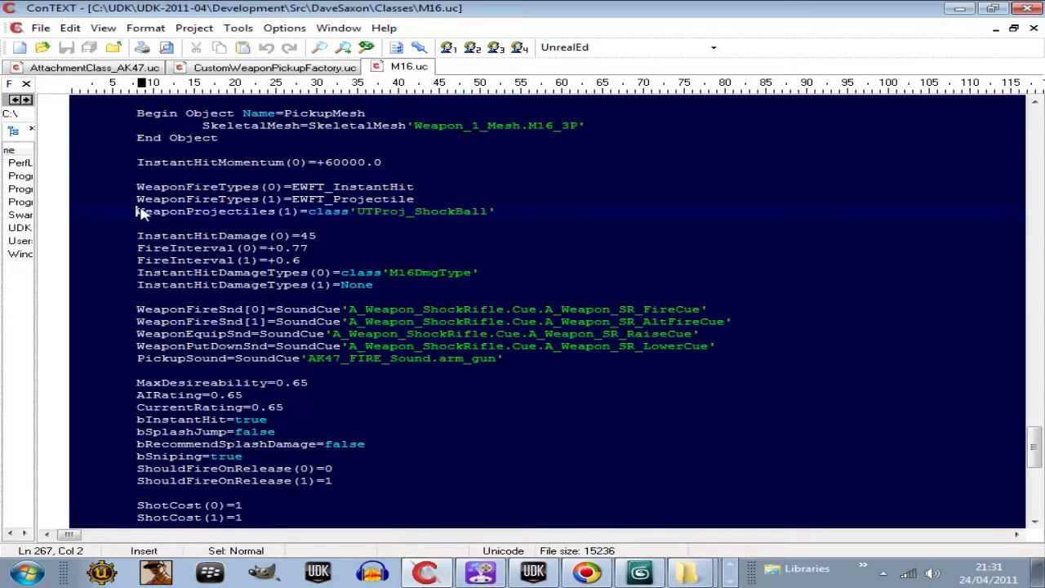
type("//")
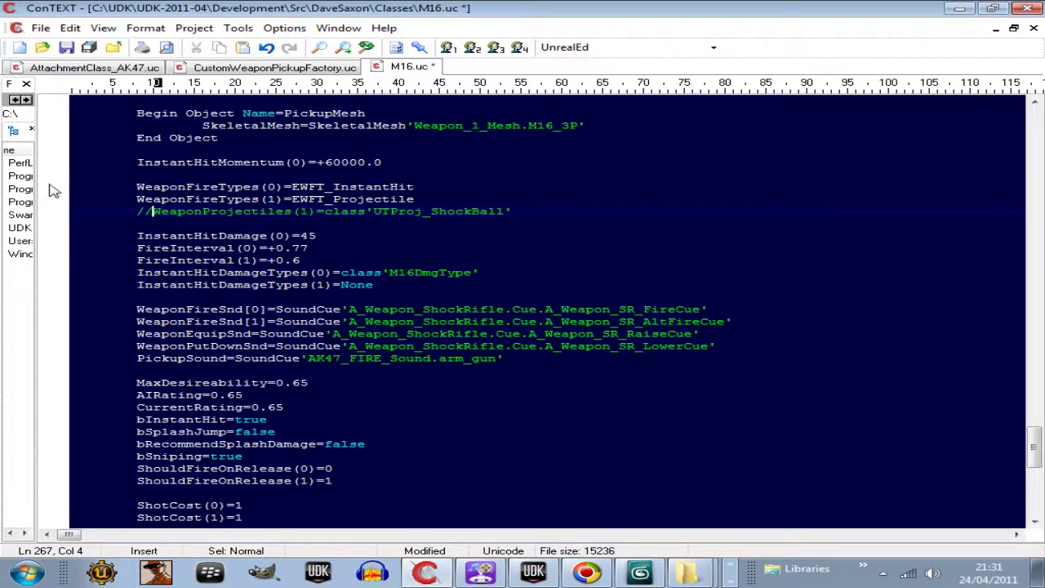
left_click(71, 29)
left_click(81, 47)
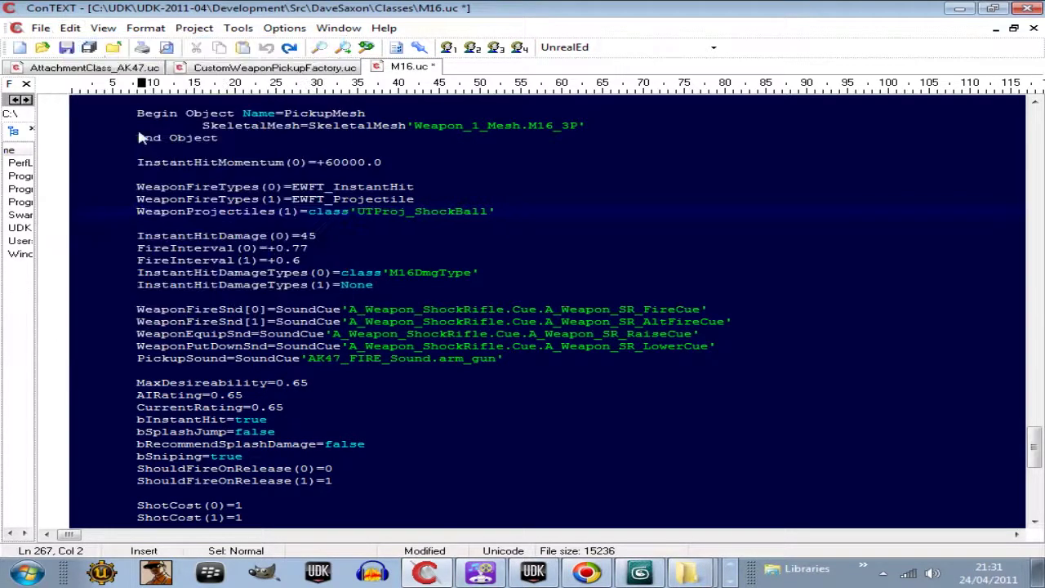
left_click_drag(1035, 451, 1036, 441)
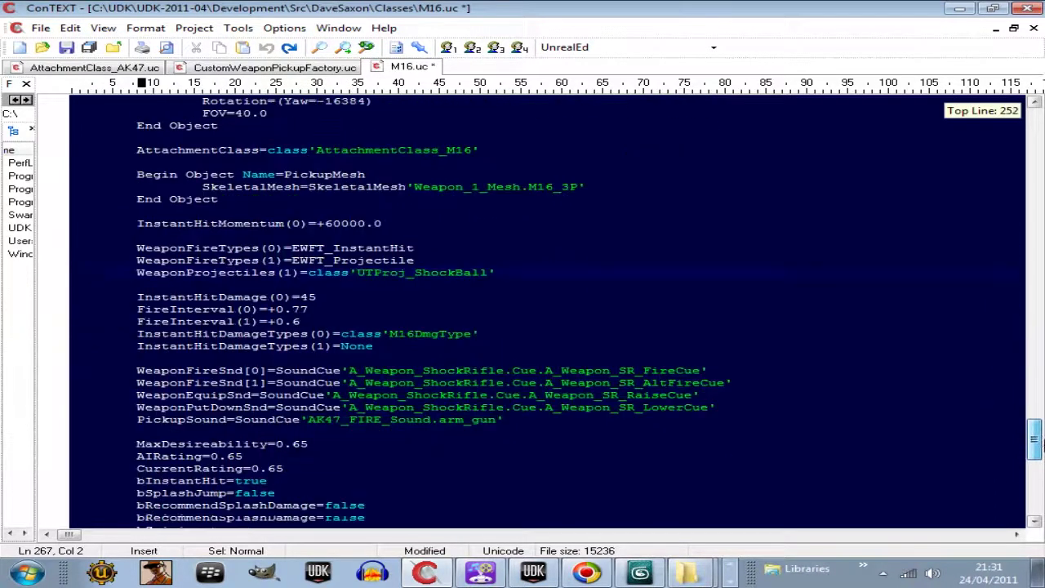
left_click_drag(1035, 441, 1033, 438)
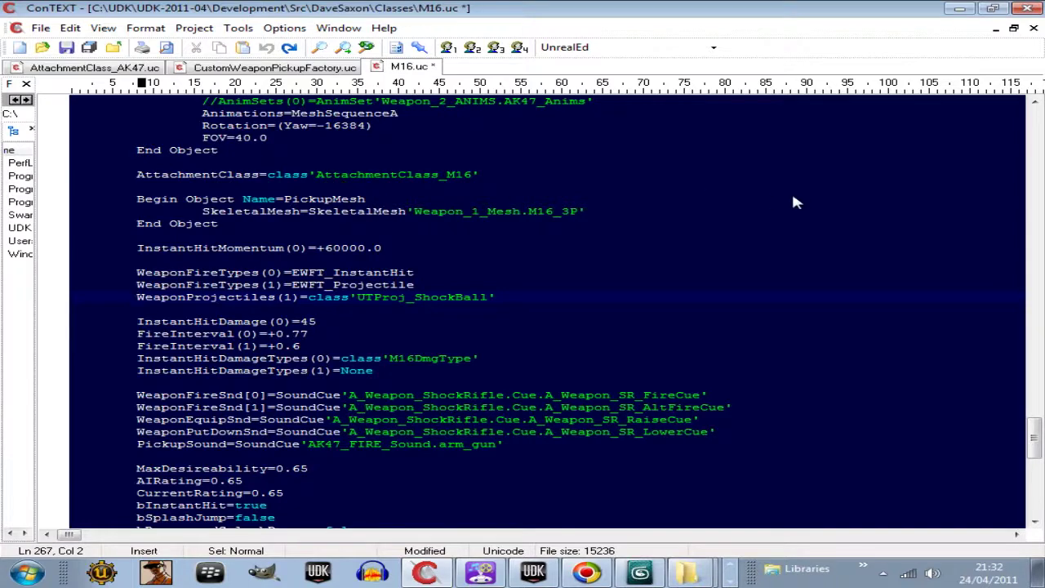
left_click_drag(1035, 448, 1035, 436)
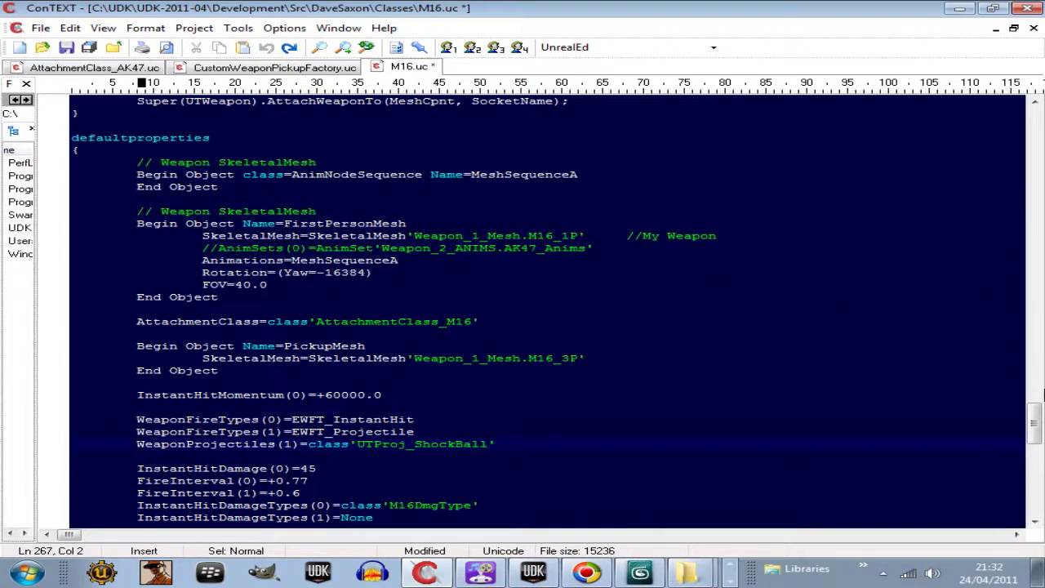
mouse_move(1033, 431)
left_mouse_down()
mouse_move(1035, 371)
mouse_move(1035, 486)
left_mouse_up()
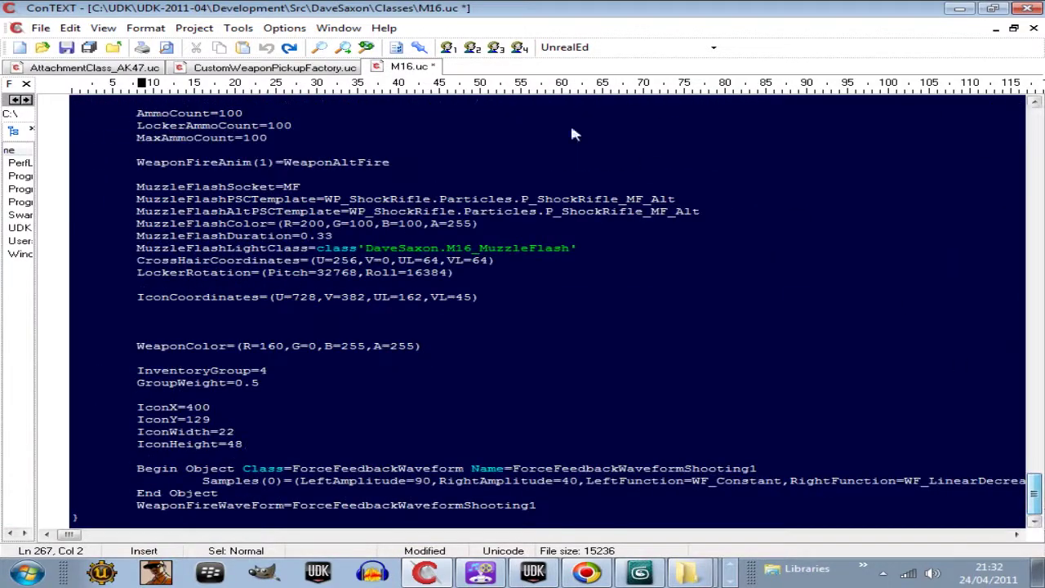
- Close M16.uc, saving its changes, then close AttachmentClass_AK47.uc
right_click(408, 67)
left_click(466, 76)
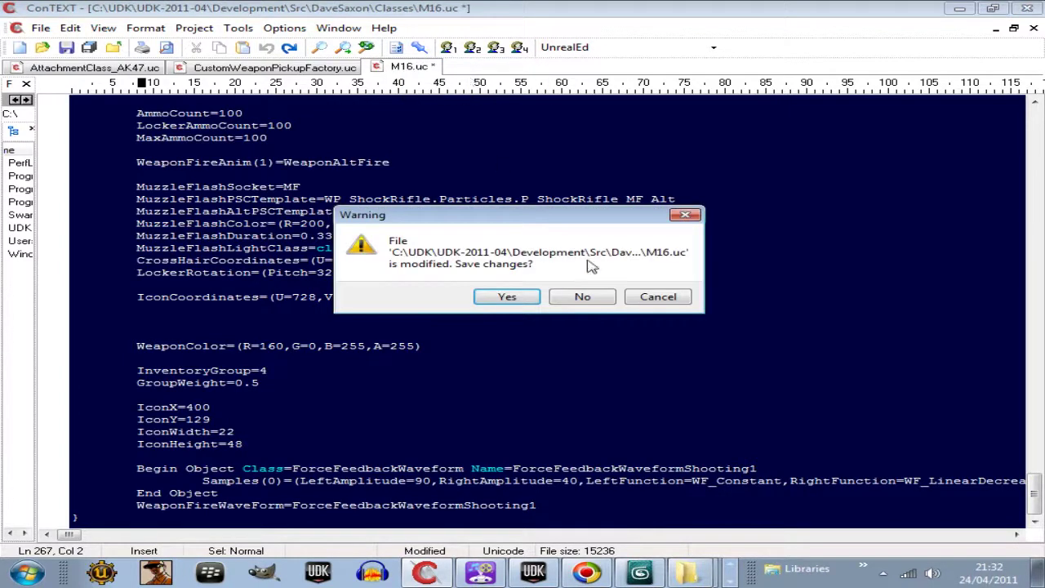
left_click(525, 302)
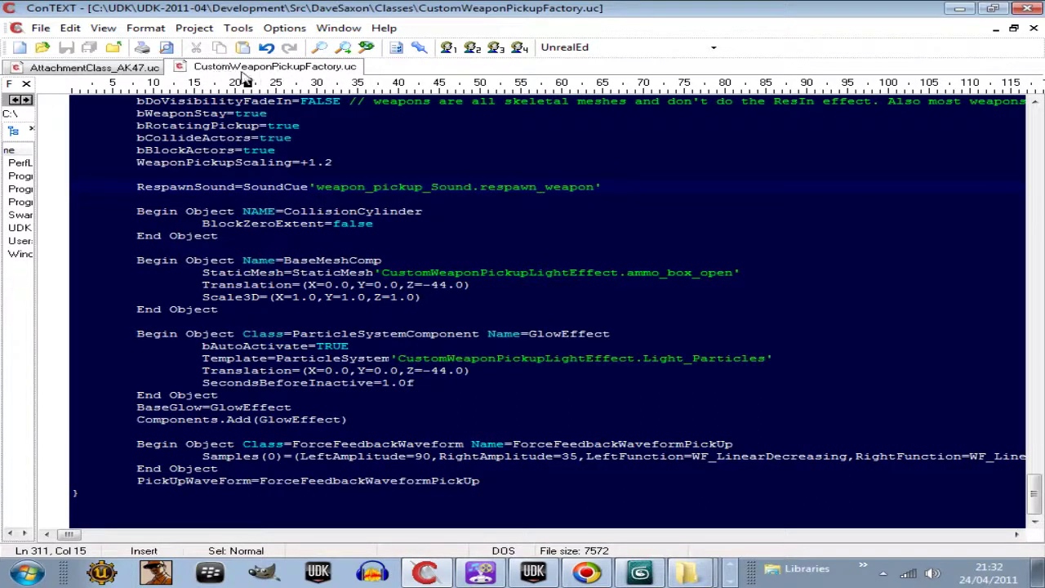
left_click(97, 72)
right_click(96, 72)
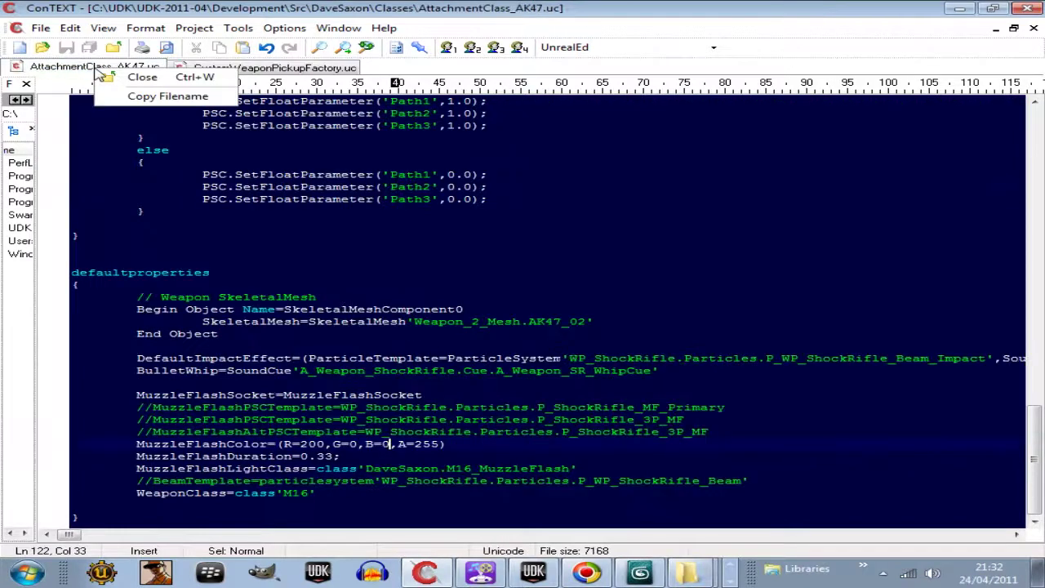
left_click(155, 79)
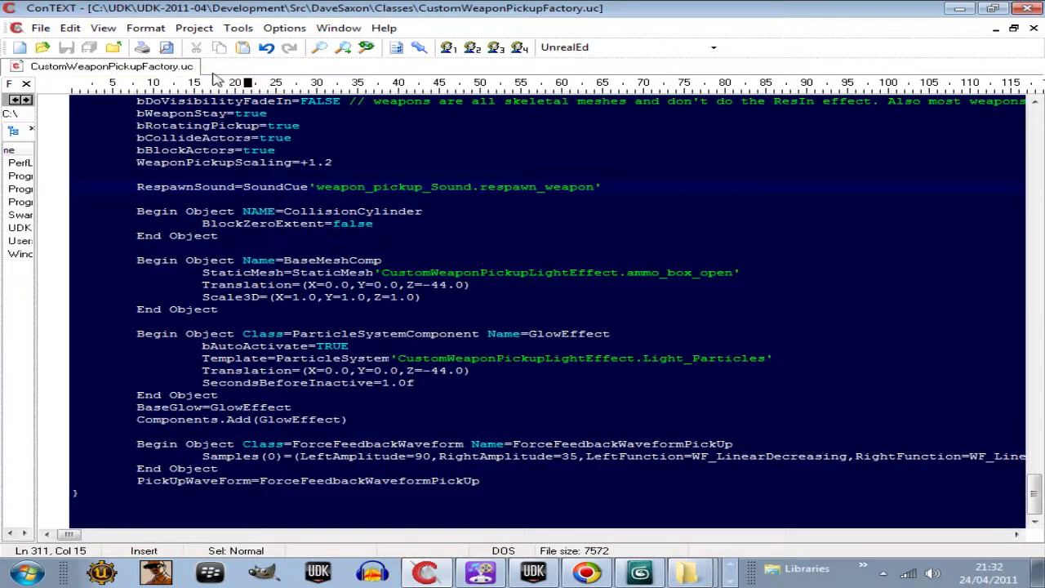
- Open CustomWeaponPickupLight.uc in ConTEXT, then highlight the factory script's particle Template line
left_click(959, 8)
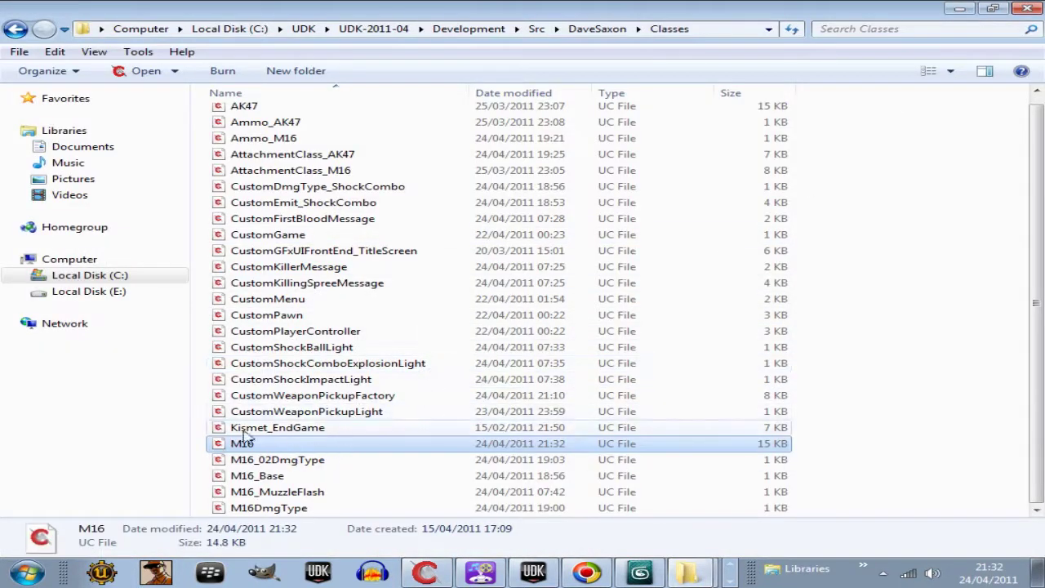
left_click(355, 415)
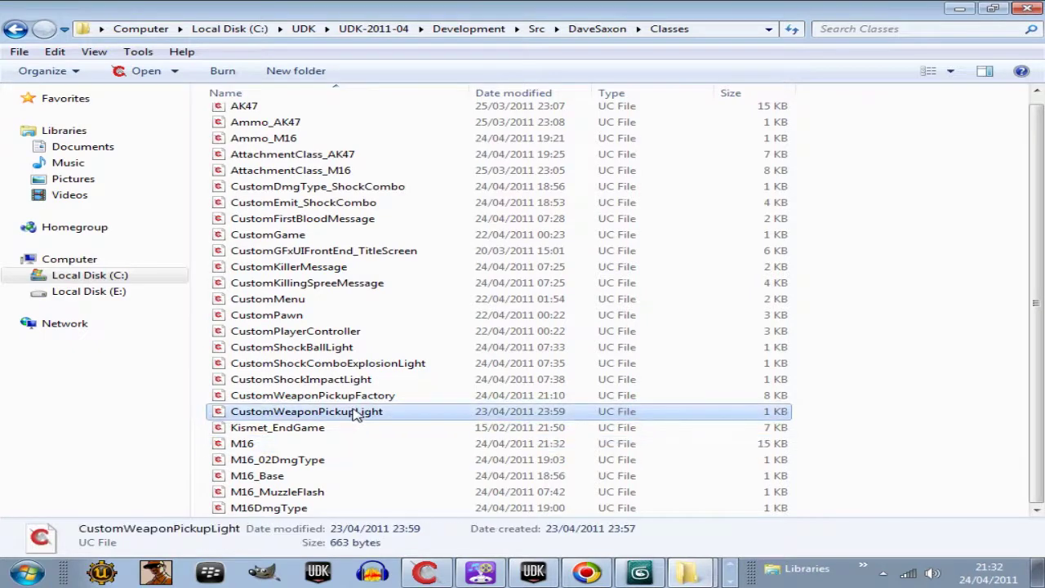
double_click(355, 412)
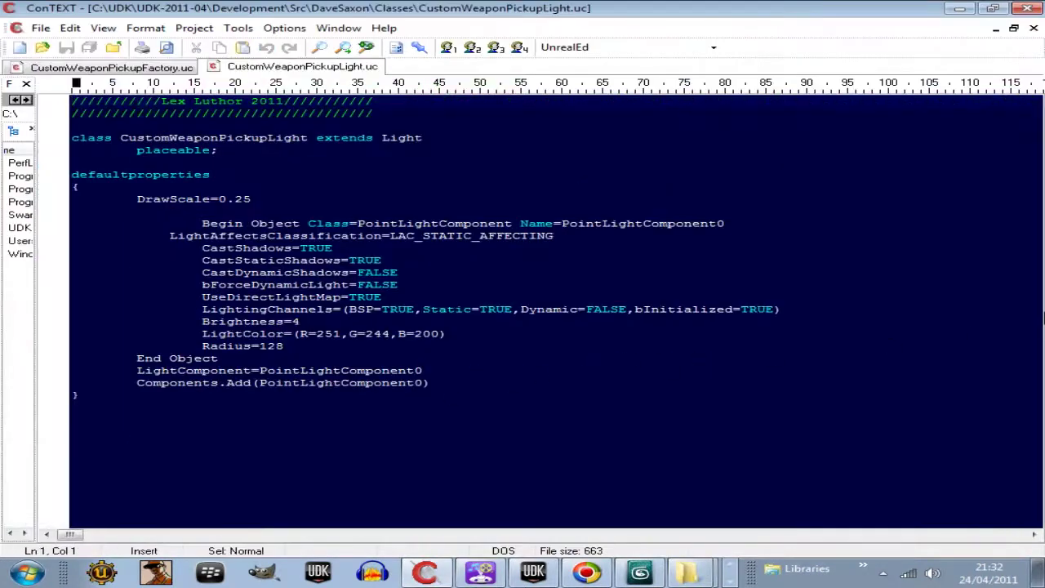
left_click(134, 69)
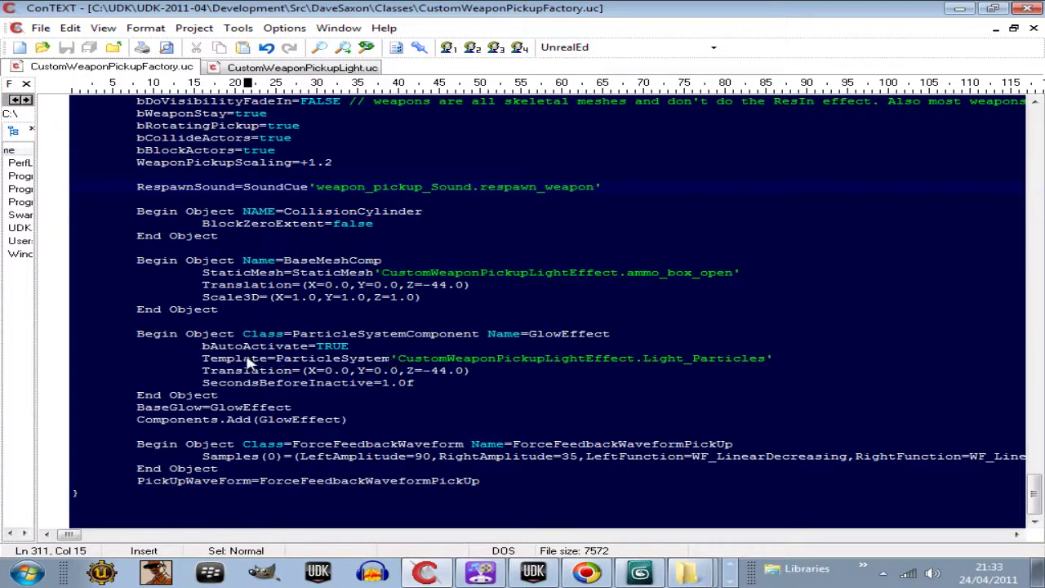
left_click_drag(226, 360, 782, 360)
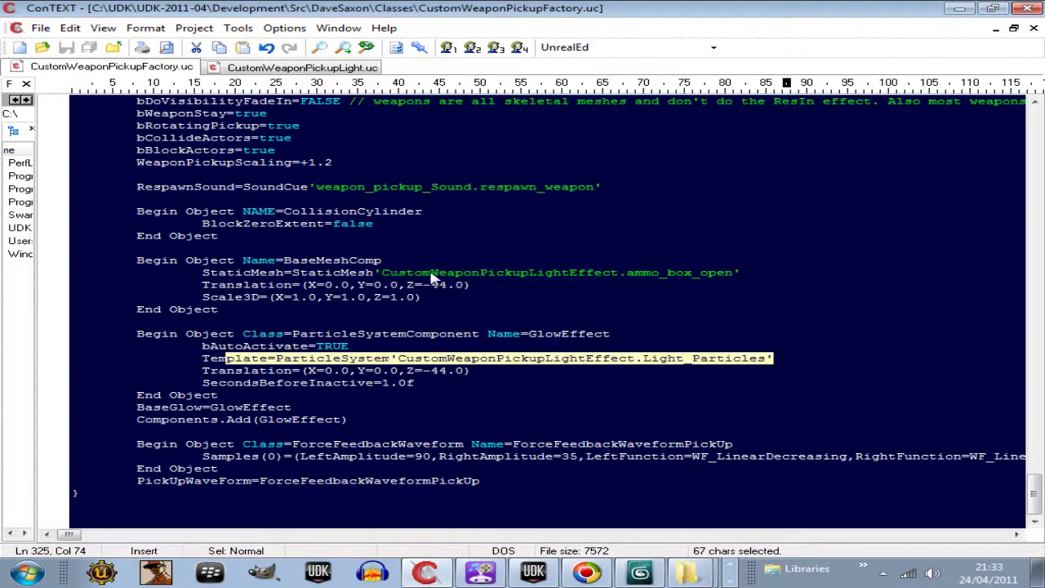
- Orbit the UDK perspective camera around the placed ammo box pickup to inspect it from several angles
left_click(532, 572)
mouse_move(466, 459)
left_mouse_down()
mouse_move(692, 316)
mouse_move(471, 461)
mouse_move(79, 315)
mouse_move(453, 461)
left_mouse_up()
left_click(385, 402)
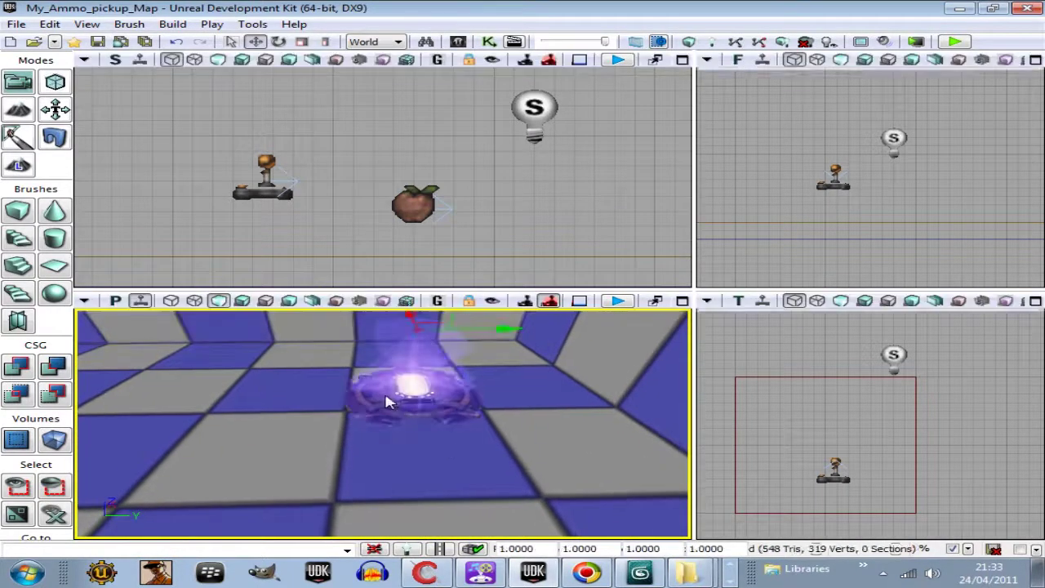
left_click_drag(361, 474, 357, 450)
left_click(332, 469)
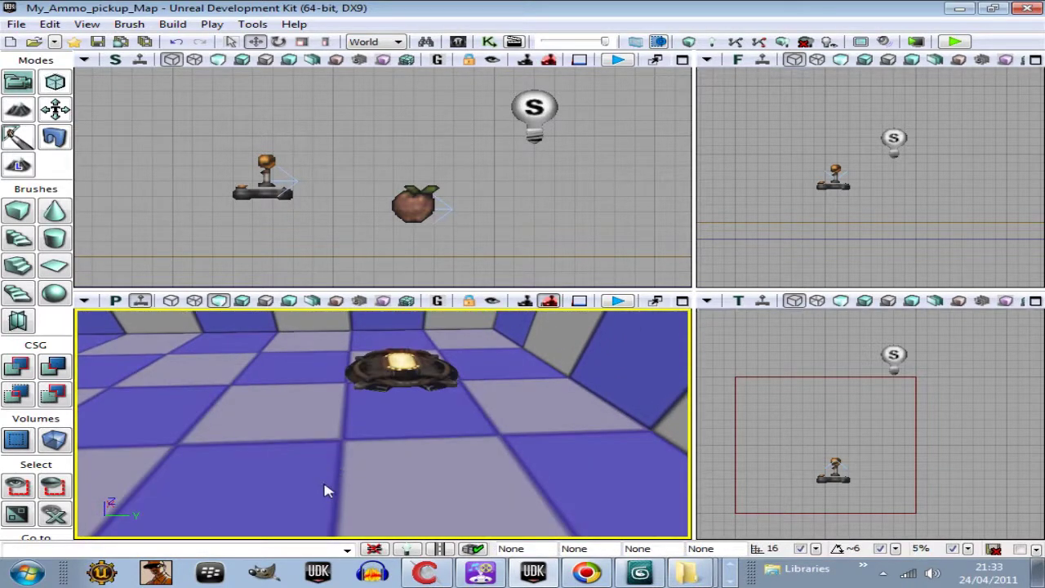
mouse_move(330, 487)
left_mouse_down()
mouse_move(147, 317)
mouse_move(692, 539)
left_mouse_up()
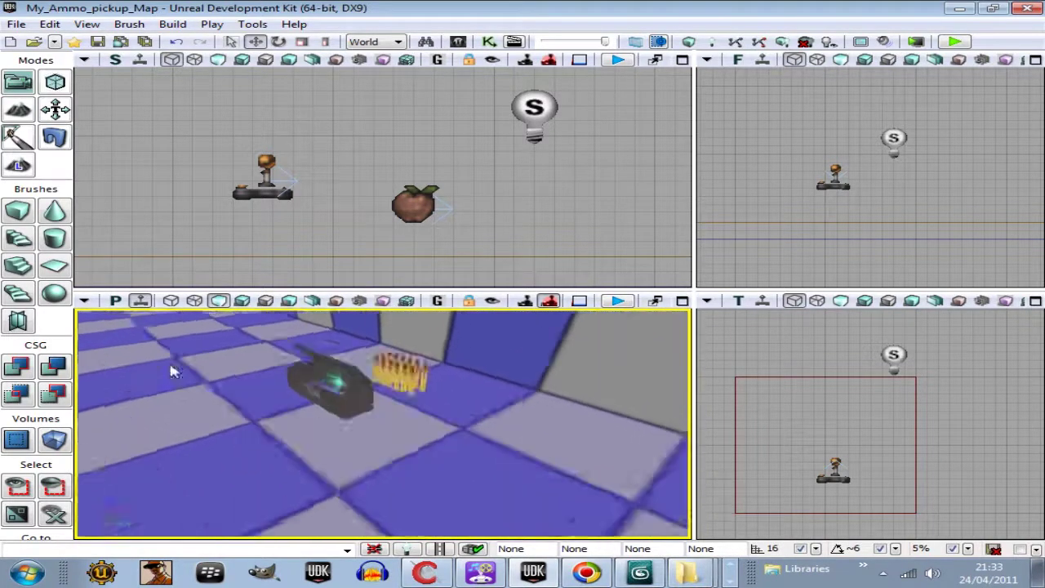
left_click_drag(693, 538, 276, 366)
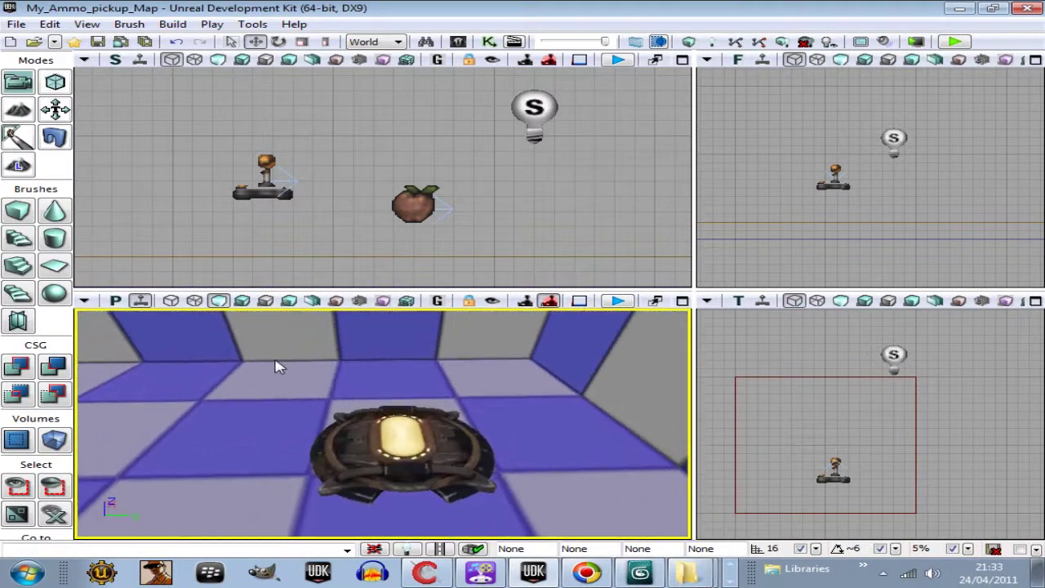
mouse_move(226, 434)
left_mouse_down()
mouse_move(77, 317)
mouse_move(230, 445)
left_mouse_up()
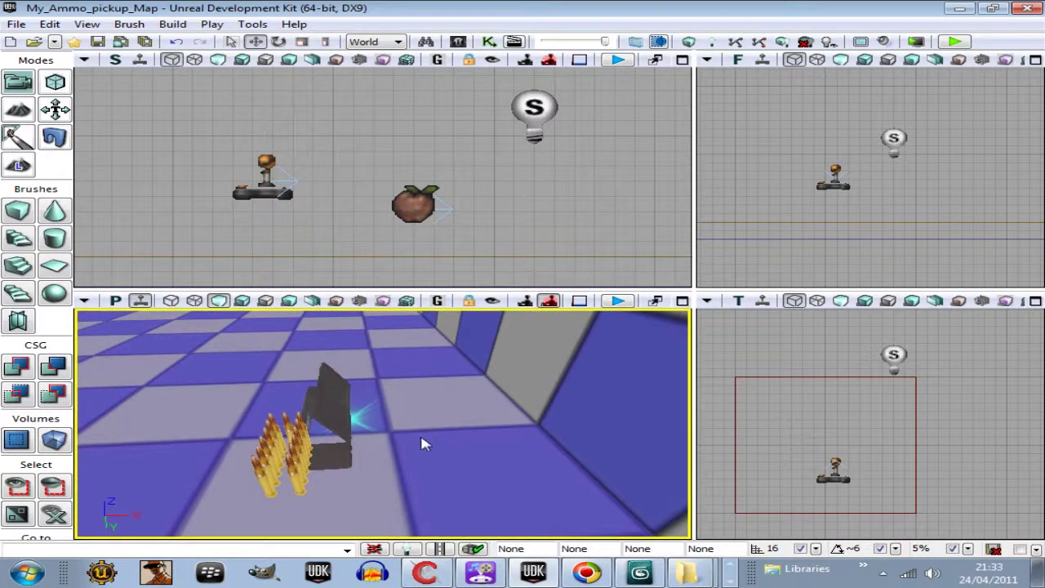
mouse_move(249, 516)
left_mouse_down()
mouse_move(155, 478)
mouse_move(214, 467)
left_mouse_up()
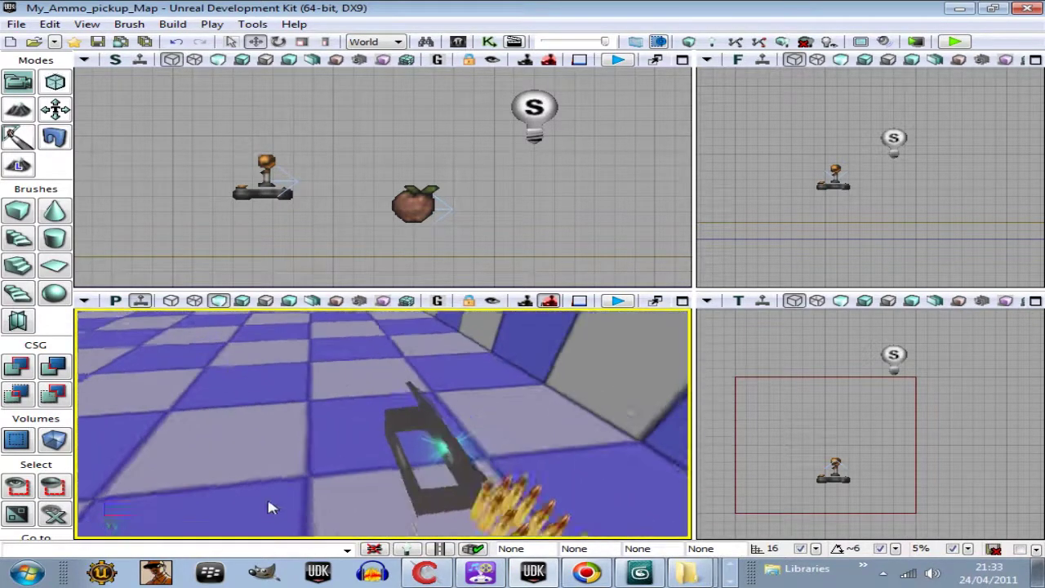
mouse_move(272, 503)
left_mouse_down()
mouse_move(337, 496)
mouse_move(306, 482)
left_mouse_up()
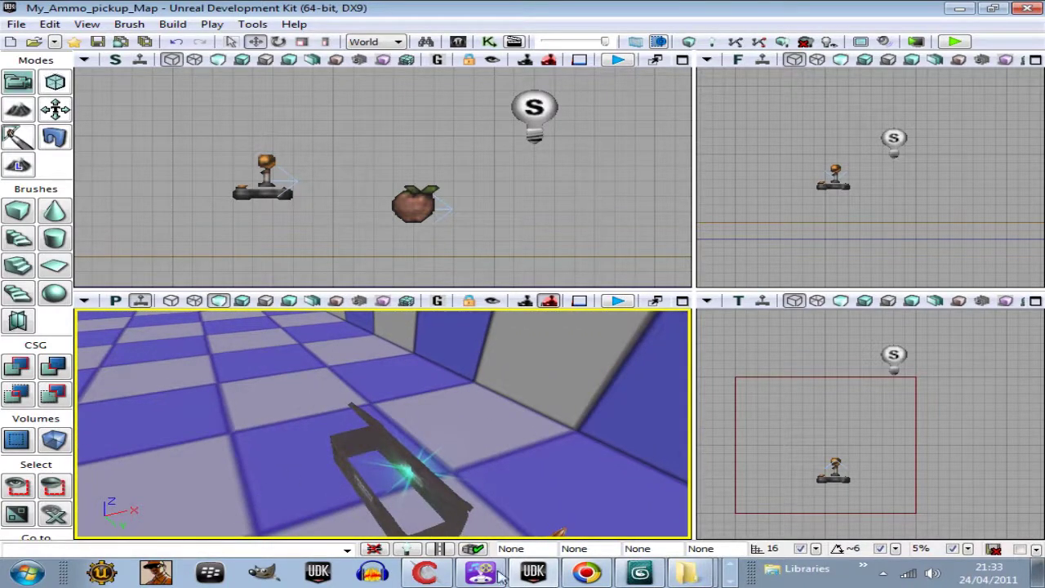
- Rotate the 3ds Max perspective view to the ViewCube's LEFT side of the open ammo box
left_click(631, 576)
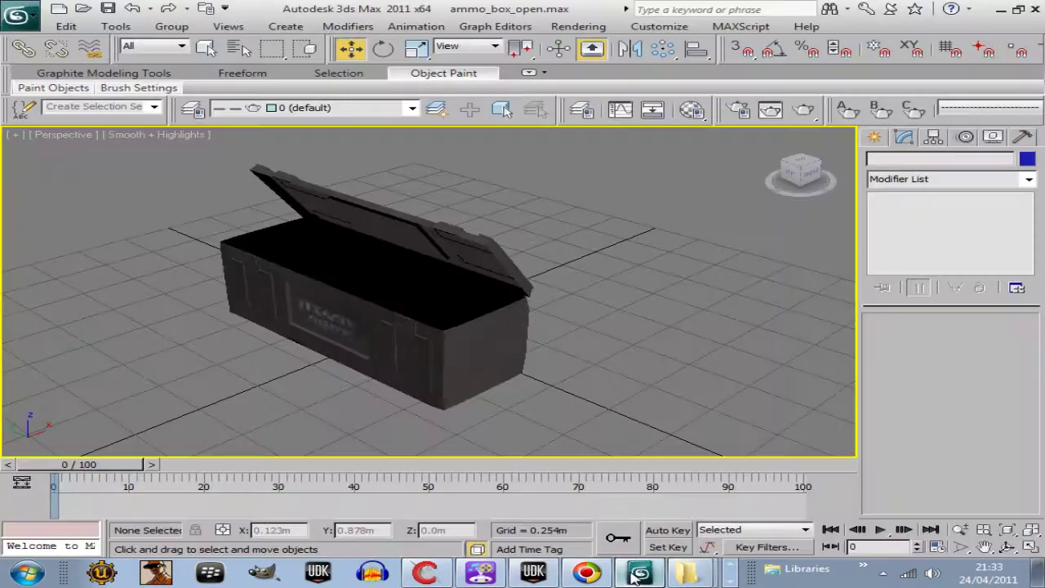
left_click_drag(580, 385, 617, 359)
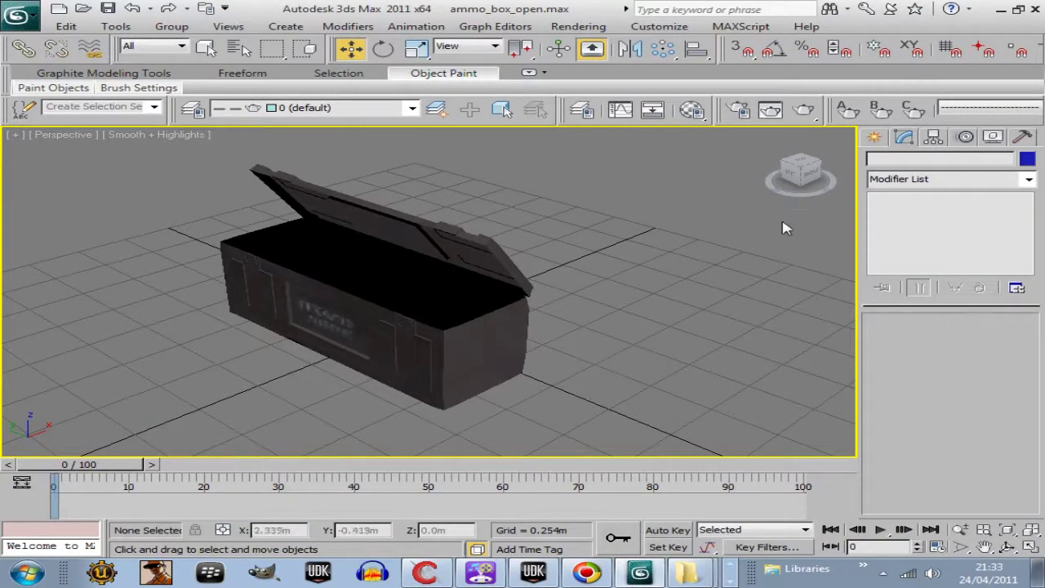
left_click(792, 171)
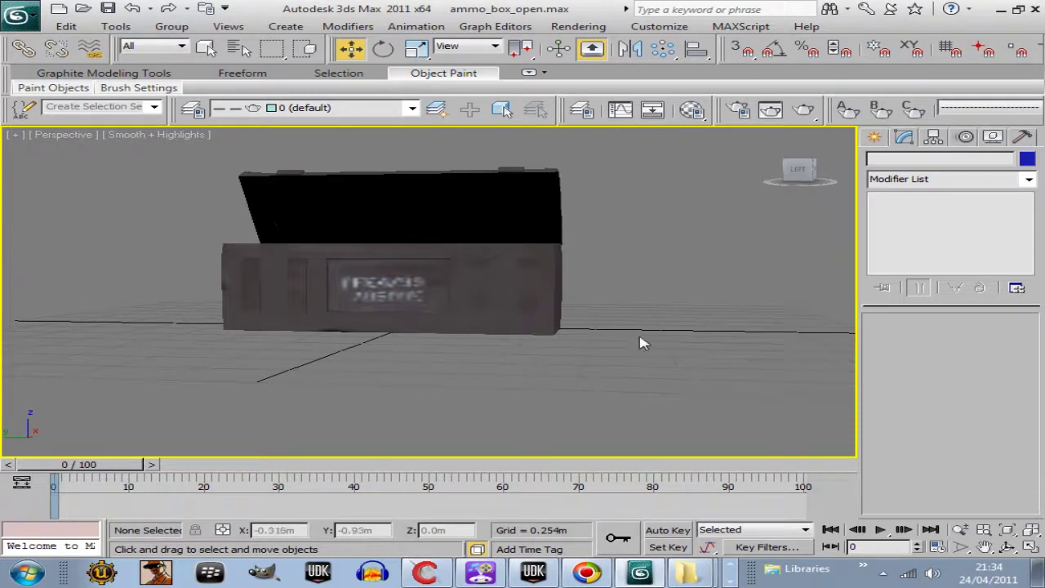
left_click(793, 175)
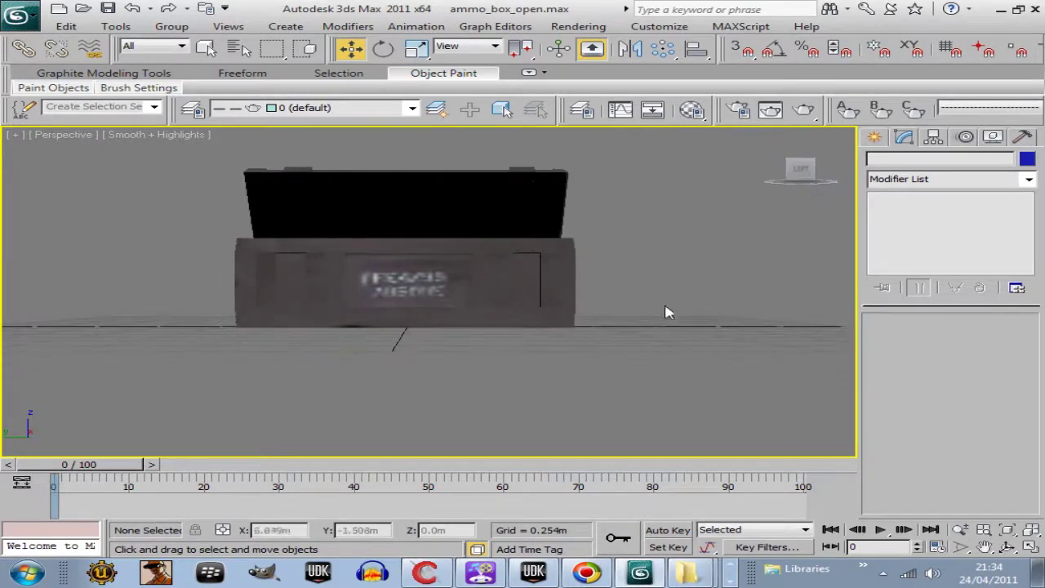
left_click(529, 573)
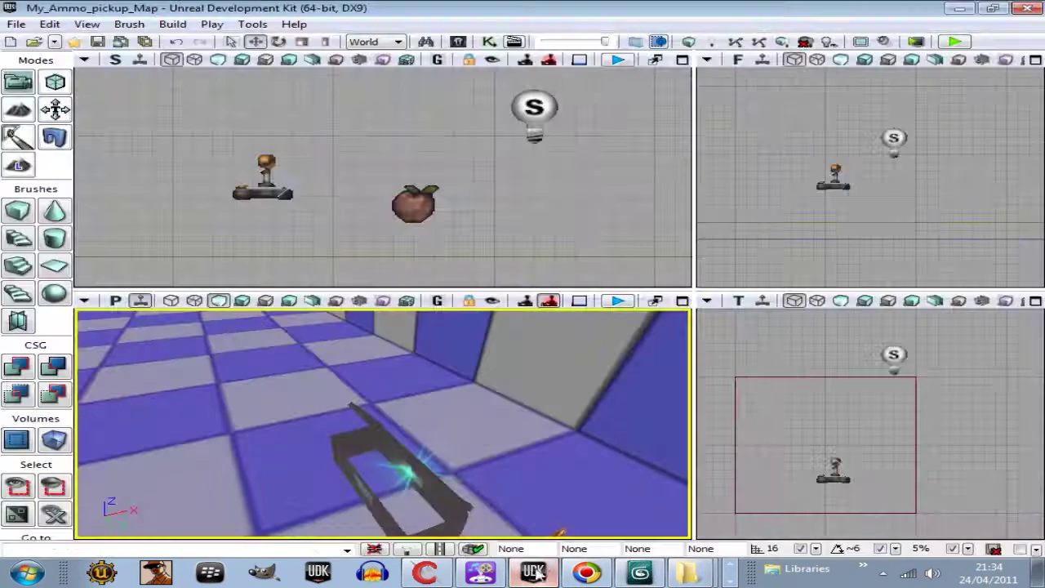
mouse_move(543, 490)
left_mouse_down()
mouse_move(505, 543)
mouse_move(485, 457)
left_mouse_up()
right_click(357, 397)
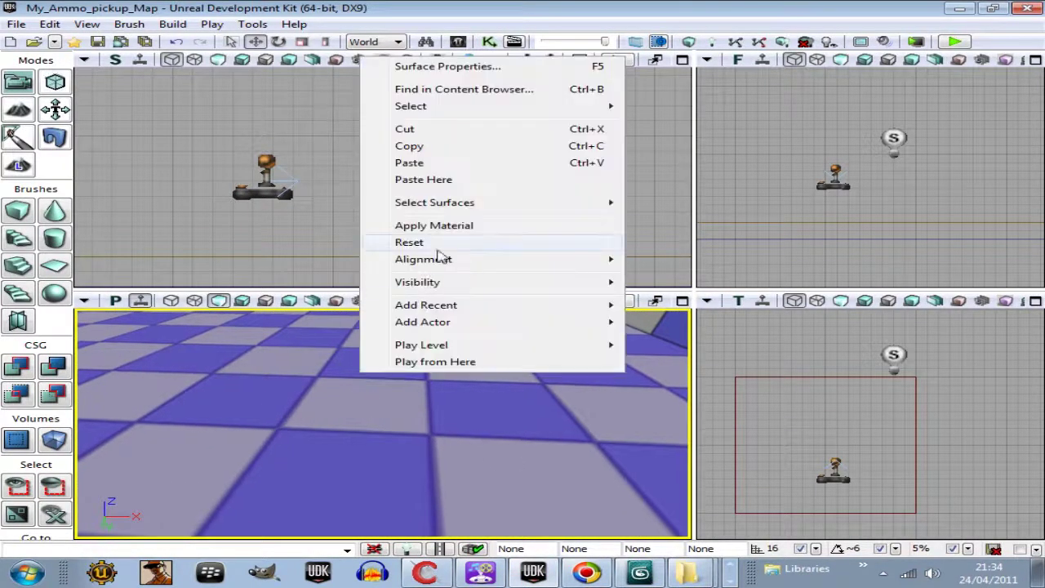
mouse_move(363, 461)
left_mouse_down()
mouse_move(362, 476)
mouse_move(384, 391)
left_mouse_up()
left_click_drag(376, 477, 386, 432)
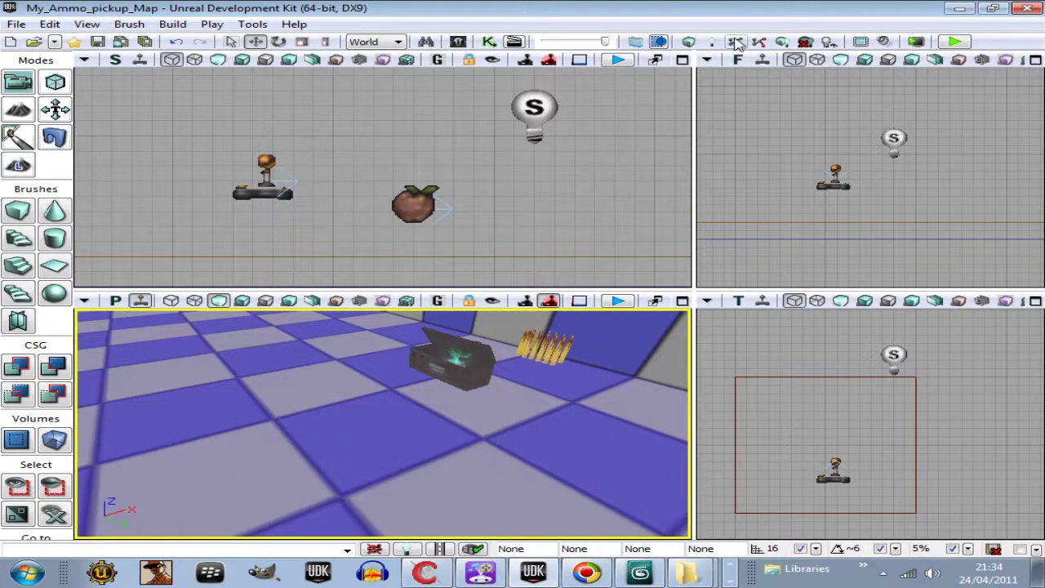
mouse_move(366, 476)
left_mouse_down()
mouse_move(560, 474)
mouse_move(408, 368)
mouse_move(415, 419)
left_mouse_up()
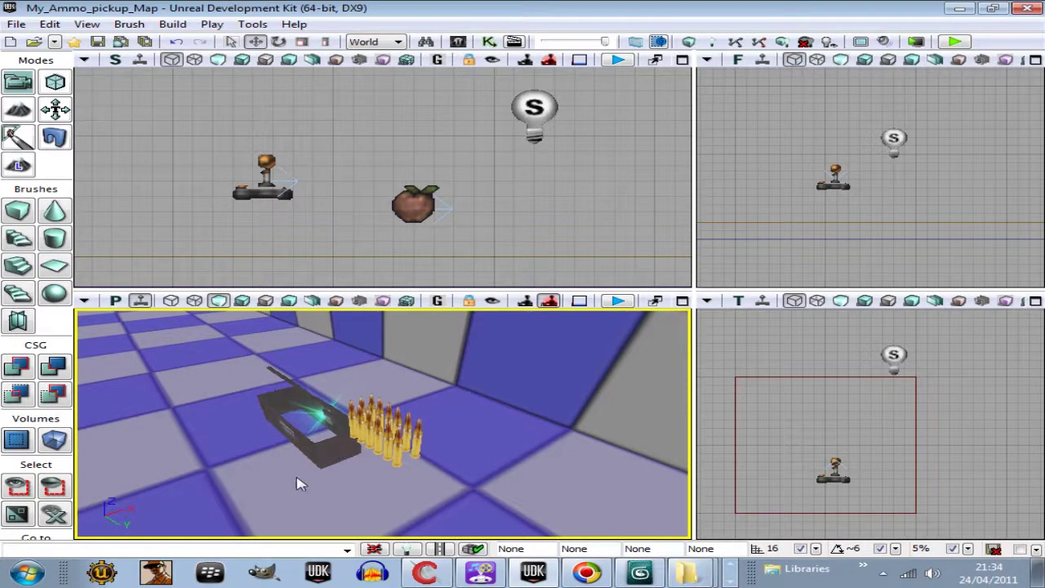
mouse_move(295, 480)
left_mouse_down()
mouse_move(135, 425)
mouse_move(368, 511)
mouse_move(255, 466)
left_mouse_up()
- Snap 3ds Max to a front ViewCube view, select the ammo box, then switch to ConTEXT
left_click(640, 571)
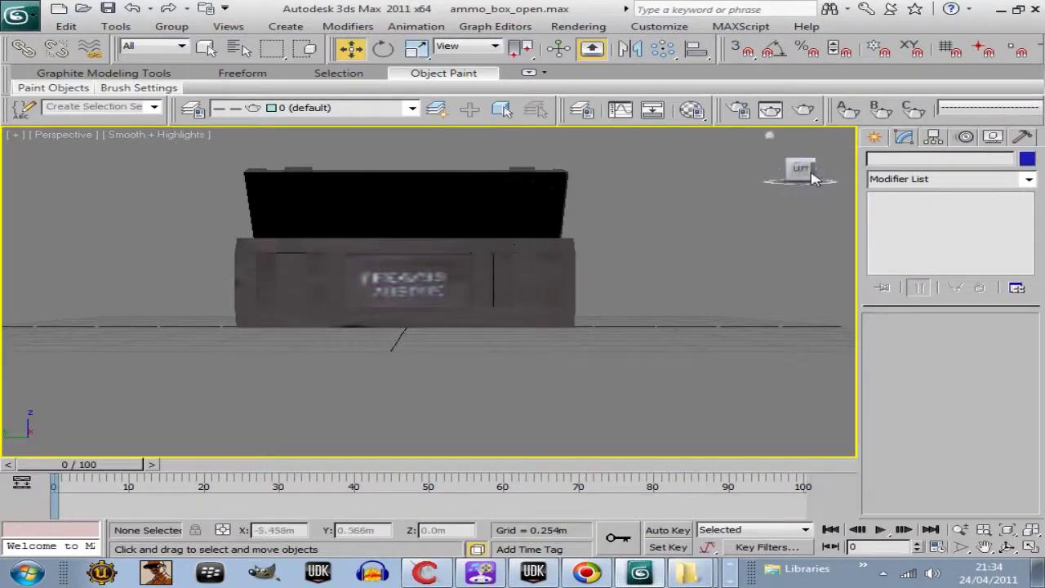
left_click_drag(797, 168, 573, 320)
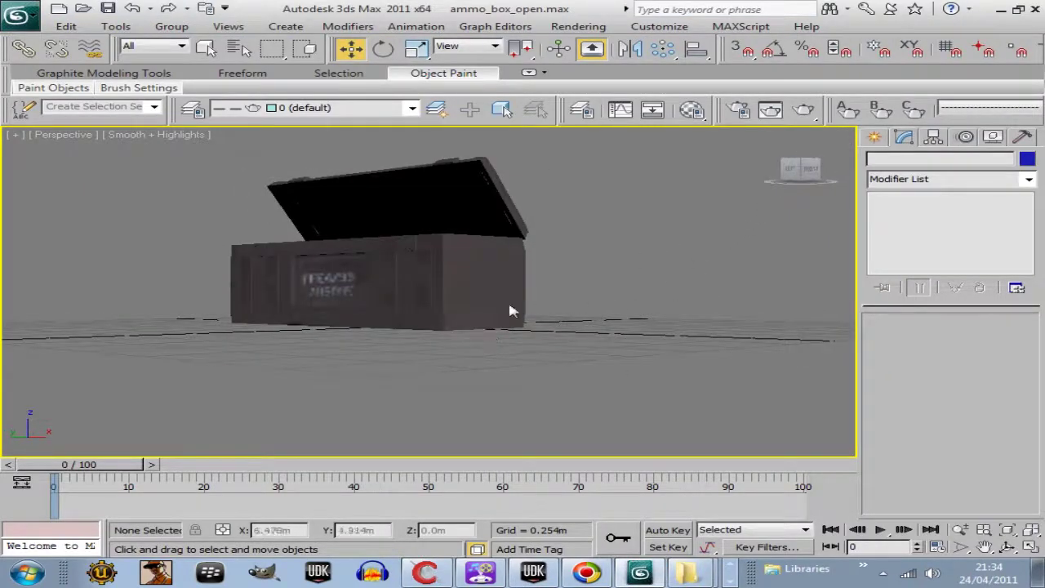
left_click(800, 169)
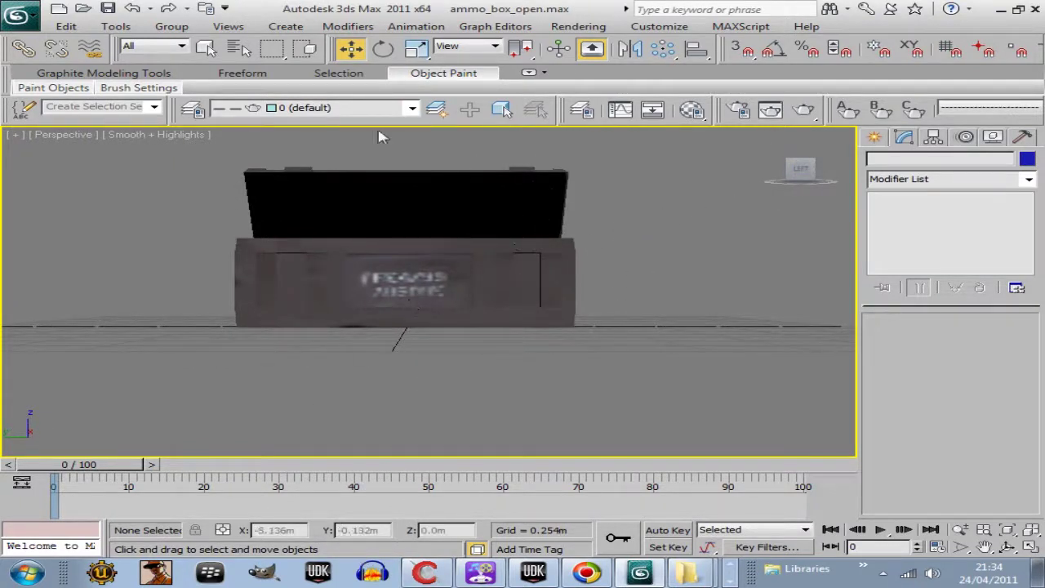
left_click(386, 237)
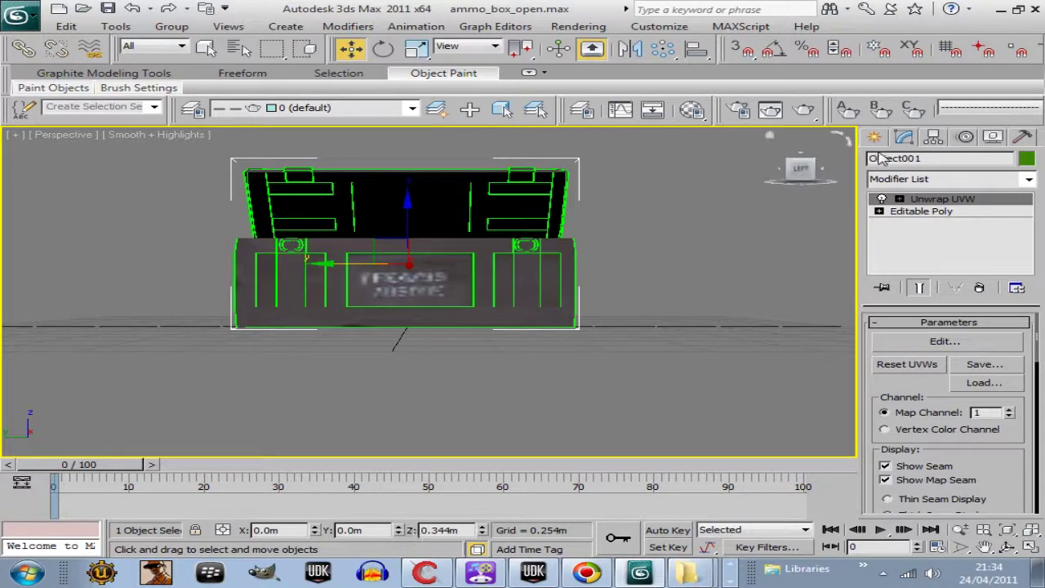
mouse_move(801, 171)
left_click_drag(804, 174, 804, 174)
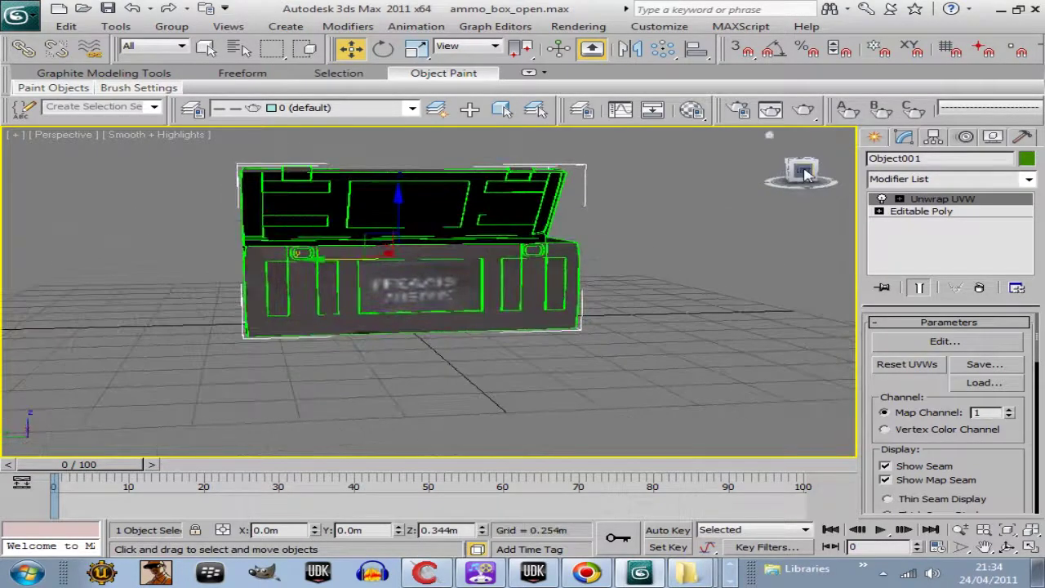
left_click(804, 173)
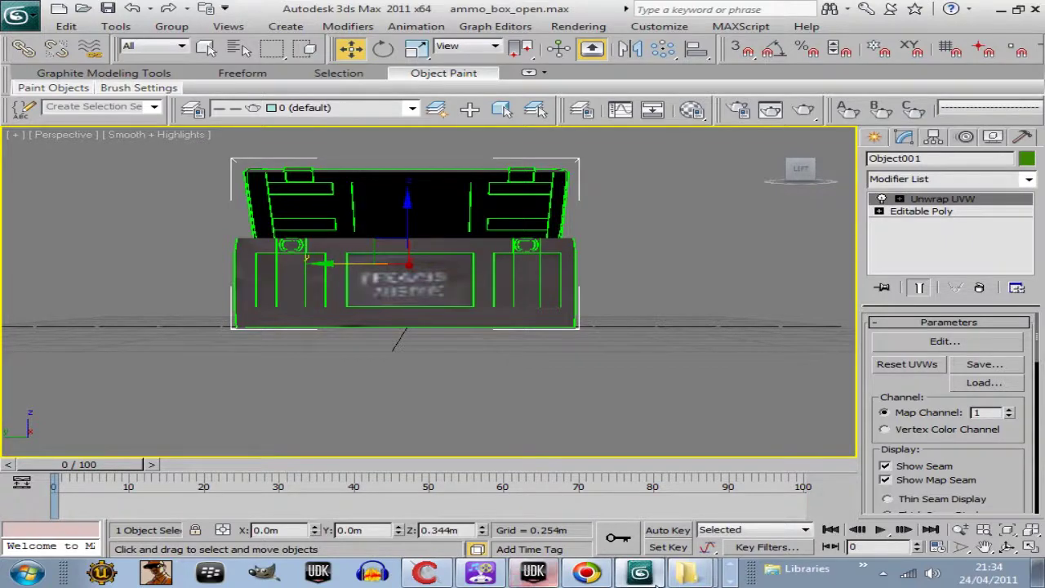
left_click(423, 571)
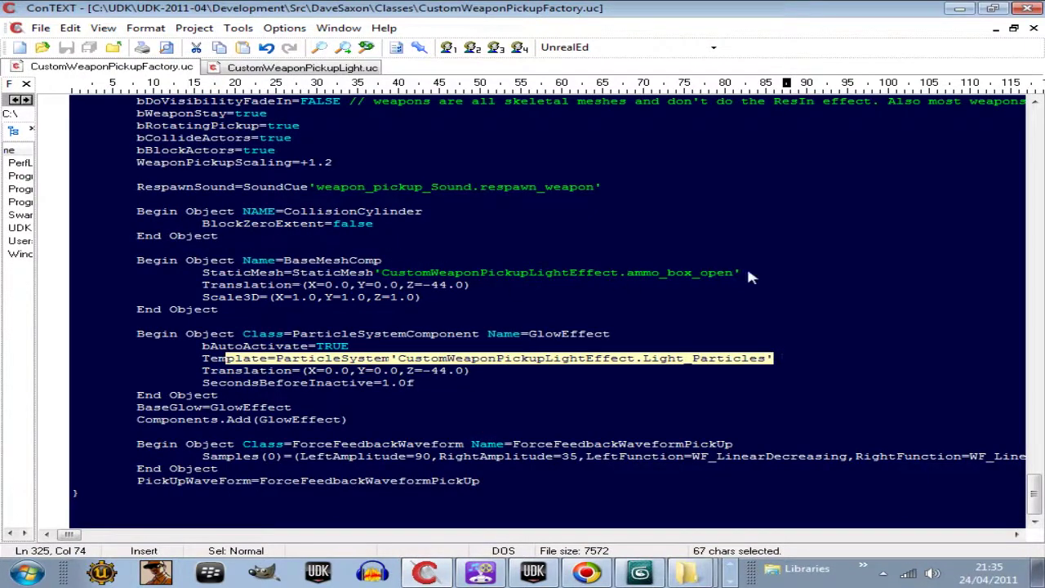
- Review the StaticMesh ammo_box_open, RespawnSound and ParticleSystem Template lines, then minimise ConTEXT
left_click_drag(742, 273, 206, 279)
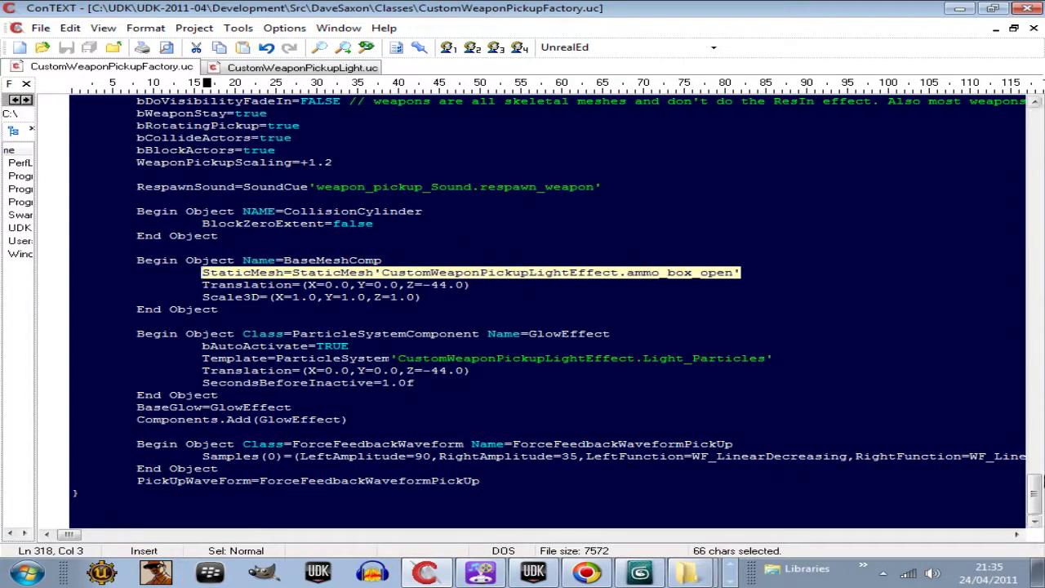
left_click_drag(1033, 485, 1033, 477)
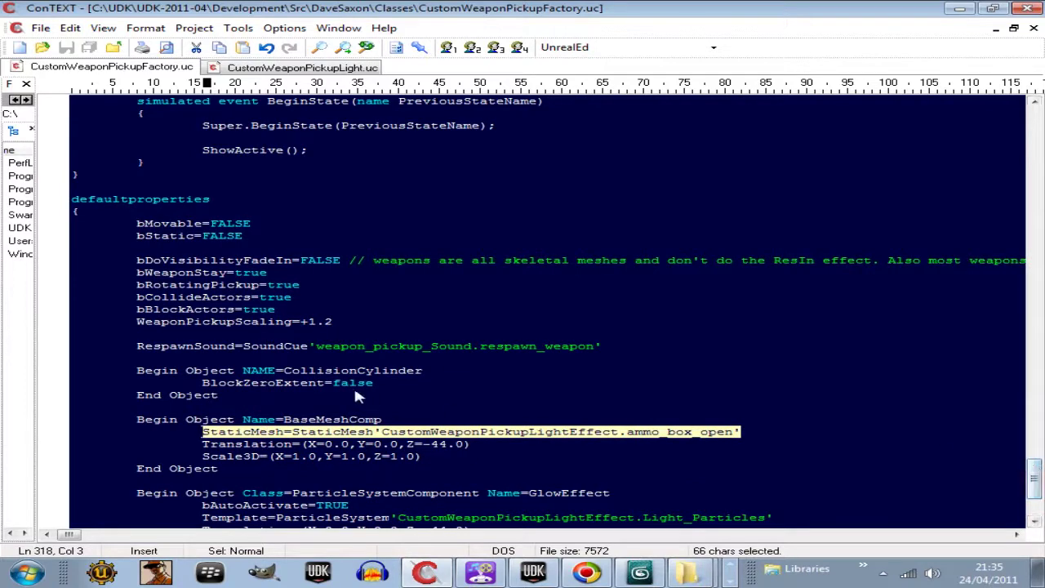
left_click_drag(602, 346, 169, 349)
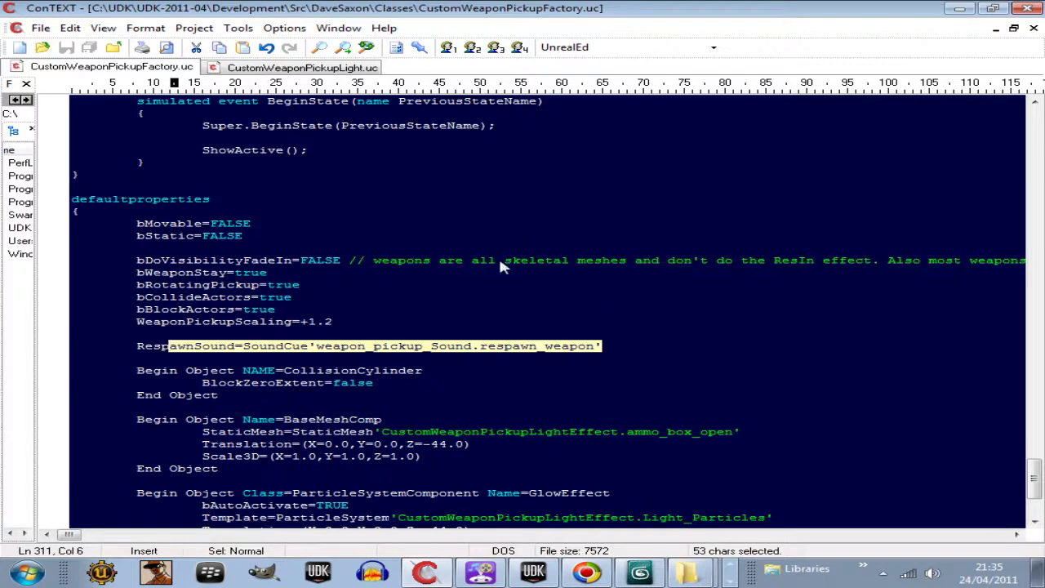
left_click_drag(1035, 481, 1035, 486)
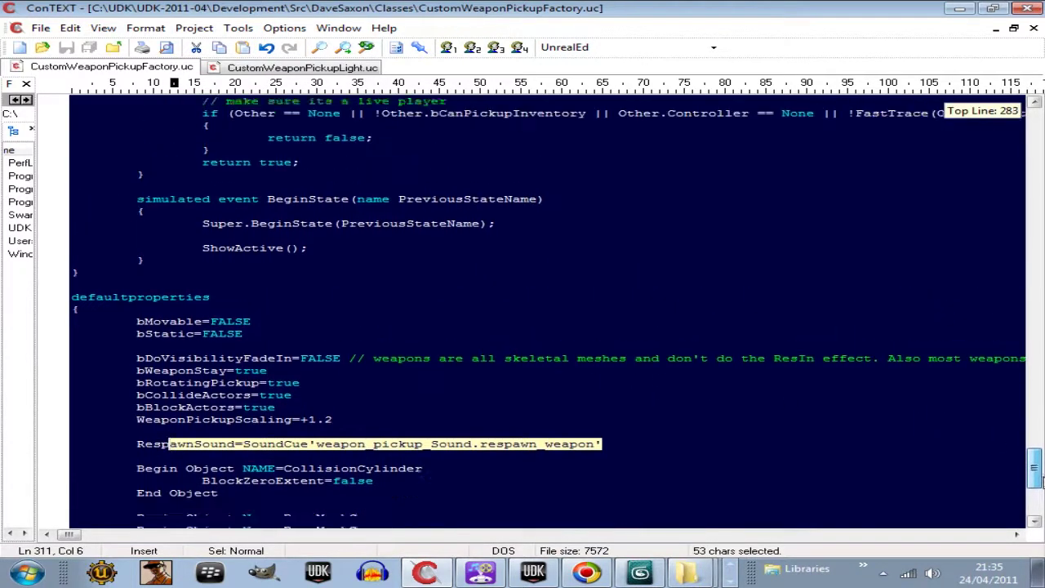
left_click_drag(1035, 484, 1037, 507)
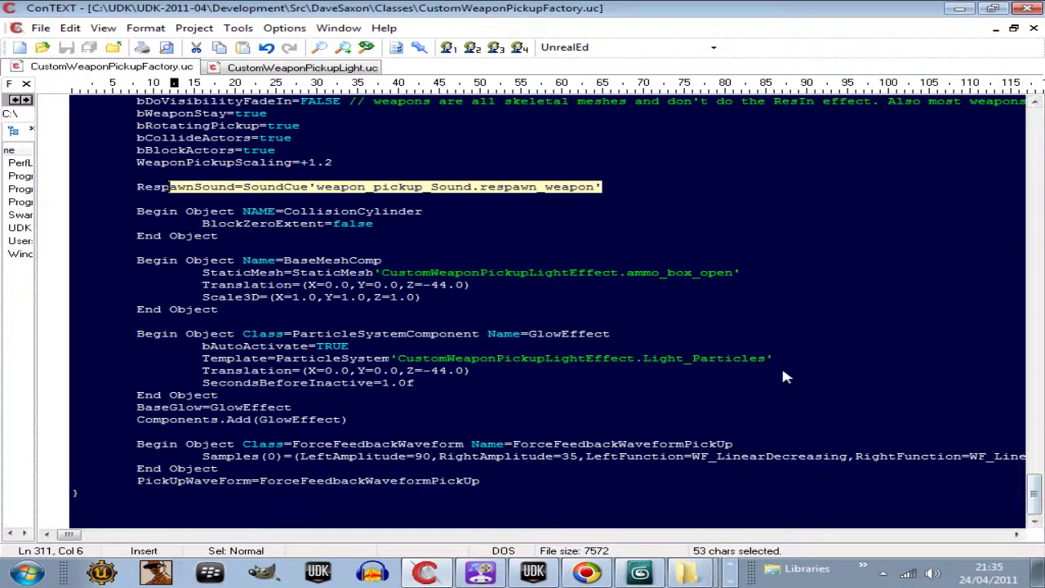
left_click_drag(783, 376, 397, 359)
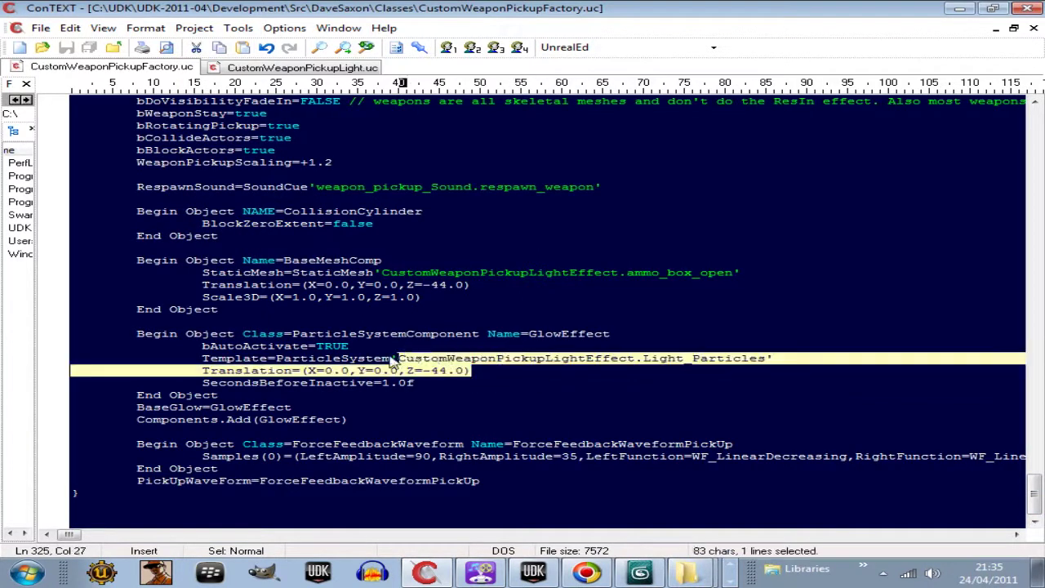
left_click(203, 359)
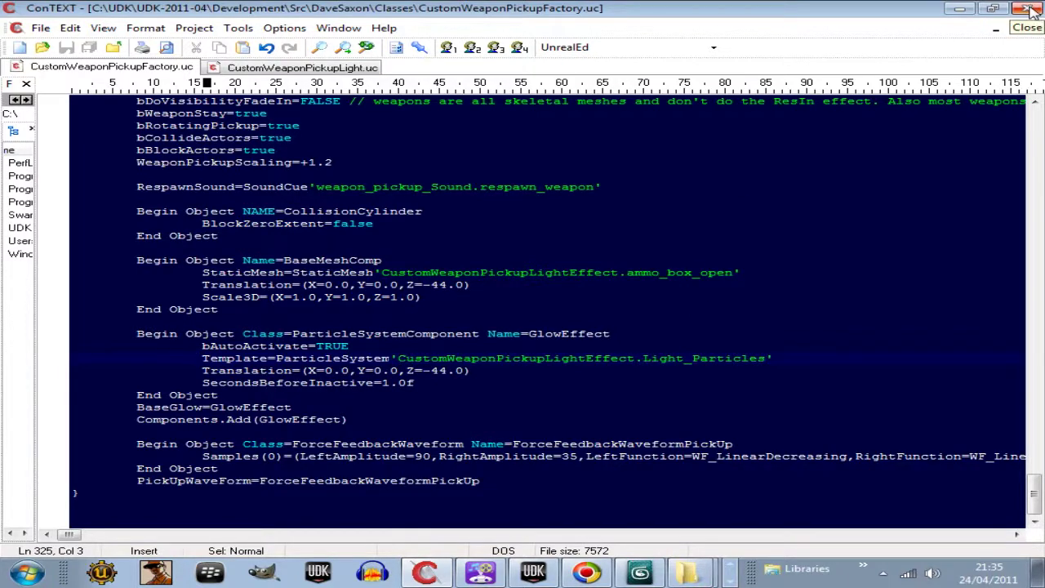
left_click(960, 9)
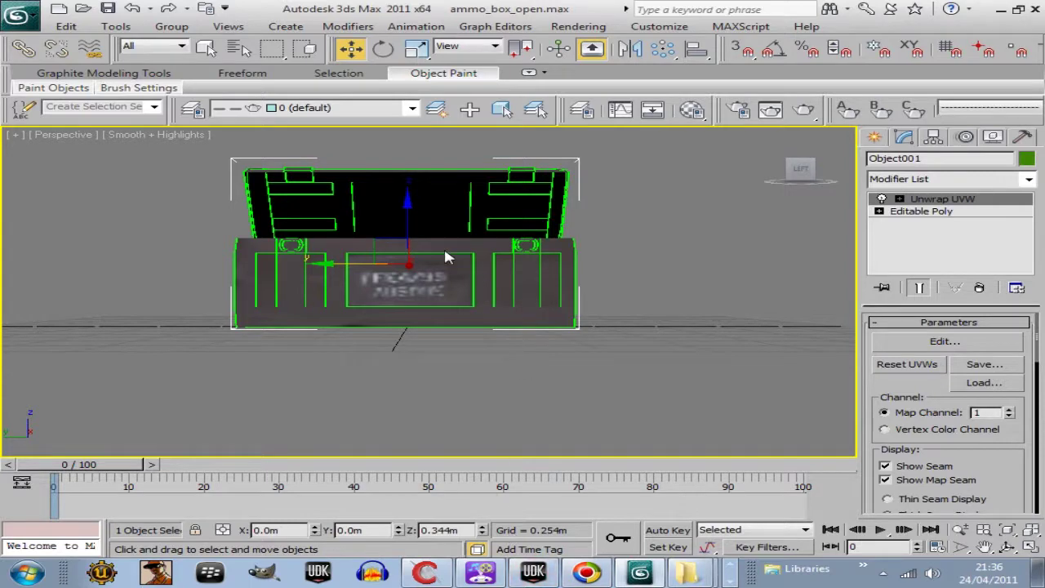
- Export the scene over the existing ammo_box_open.FBX, confirming the replacement
left_click(18, 15)
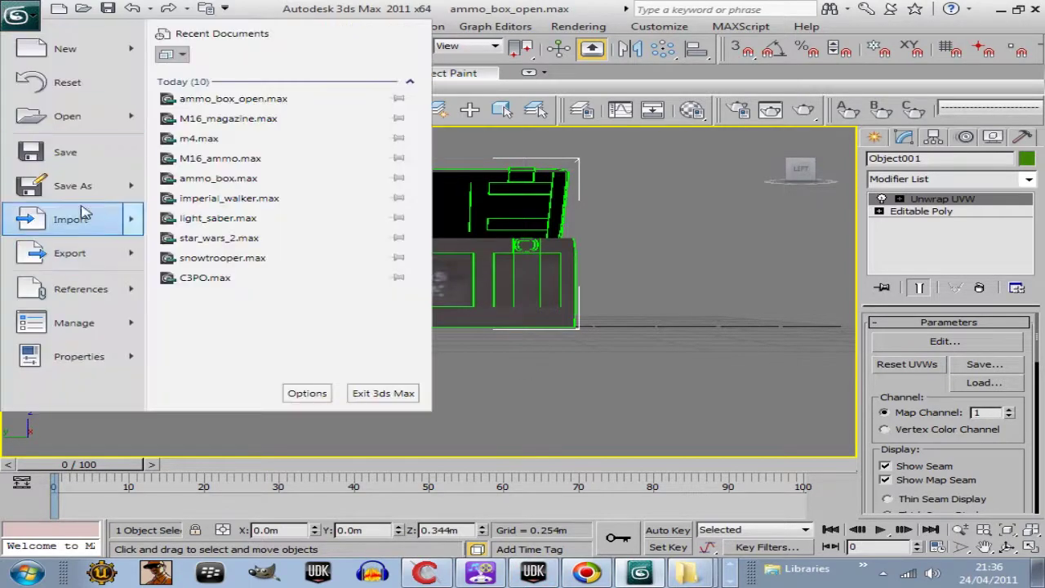
left_click(69, 254)
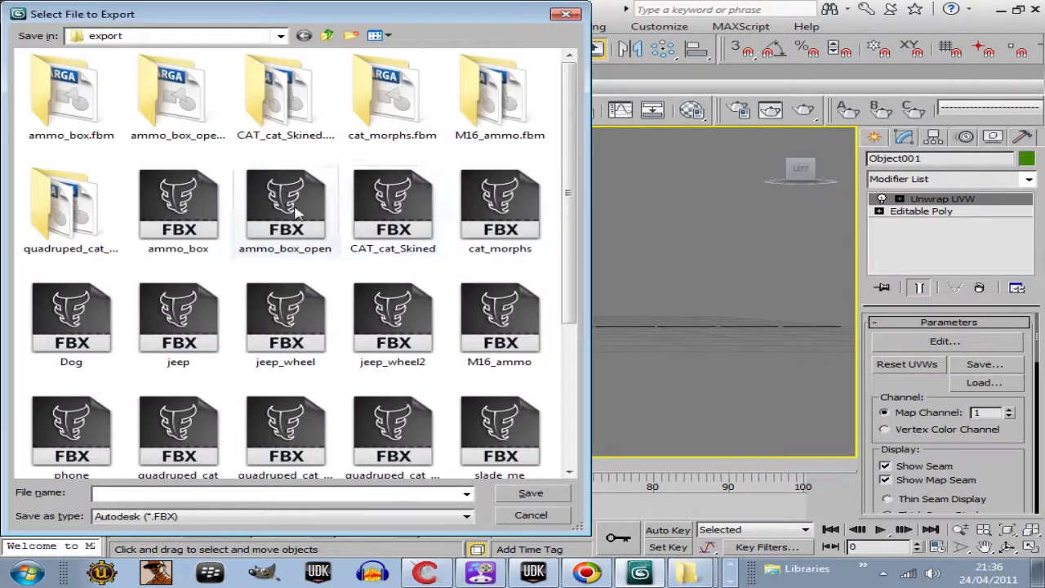
scroll(489, 311, "down", 3)
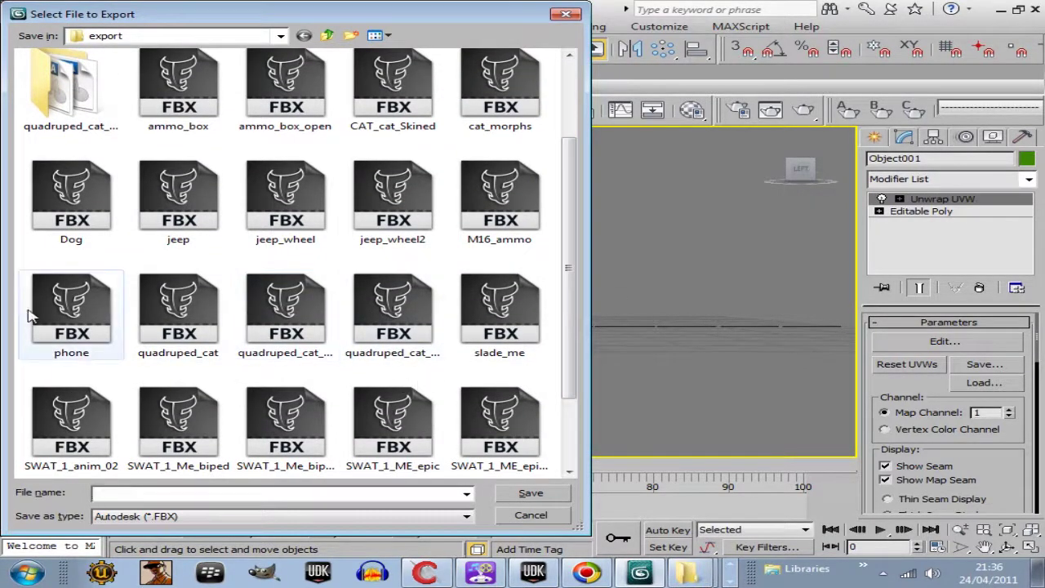
left_click(299, 117)
left_click(529, 493)
left_click(613, 353)
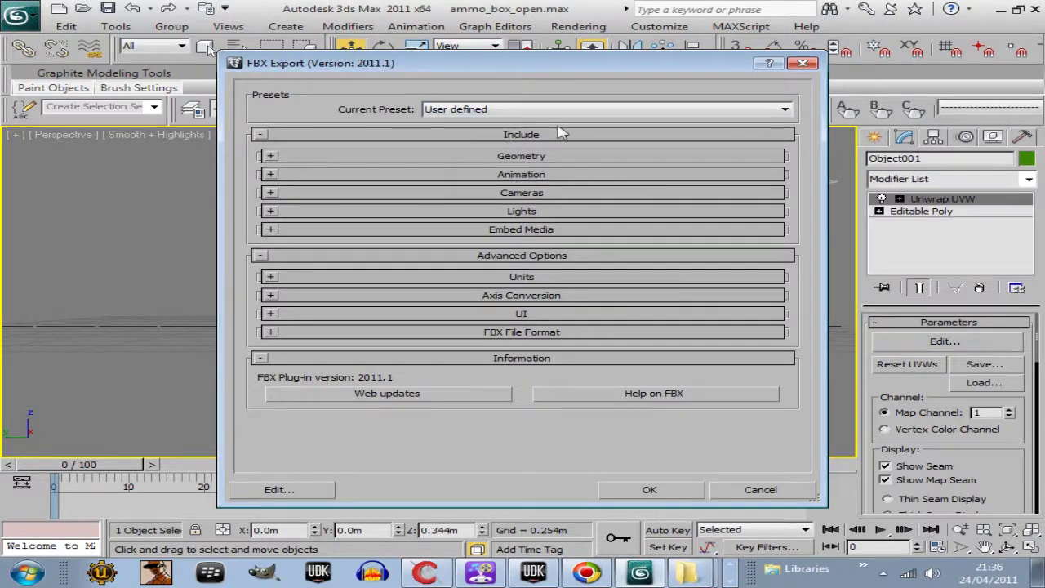
- Check the Geometry, Animation, Cameras, Lights and Embed Media rollouts, collapsing each afterwards
left_click(269, 157)
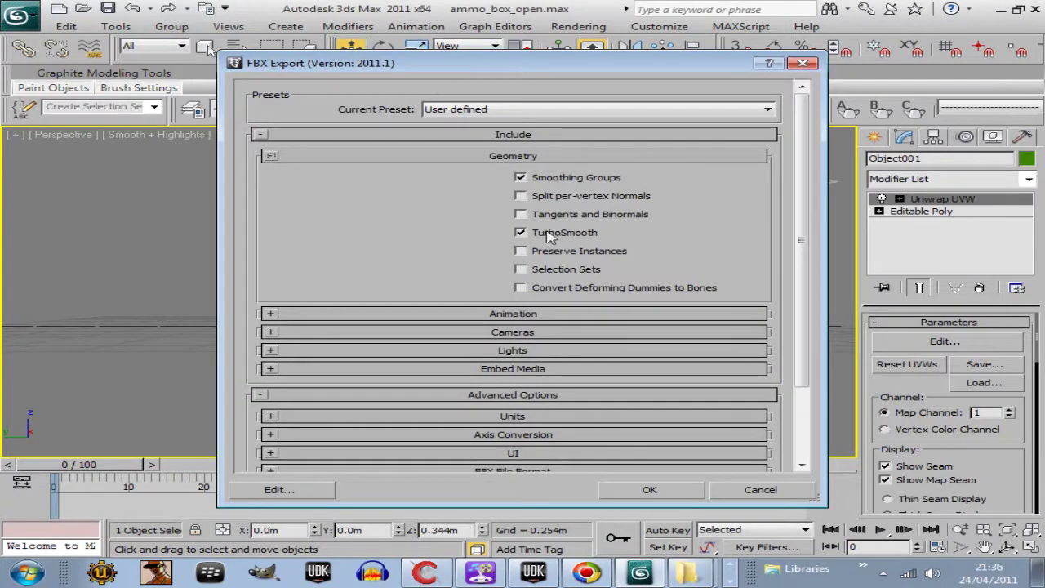
left_click(270, 157)
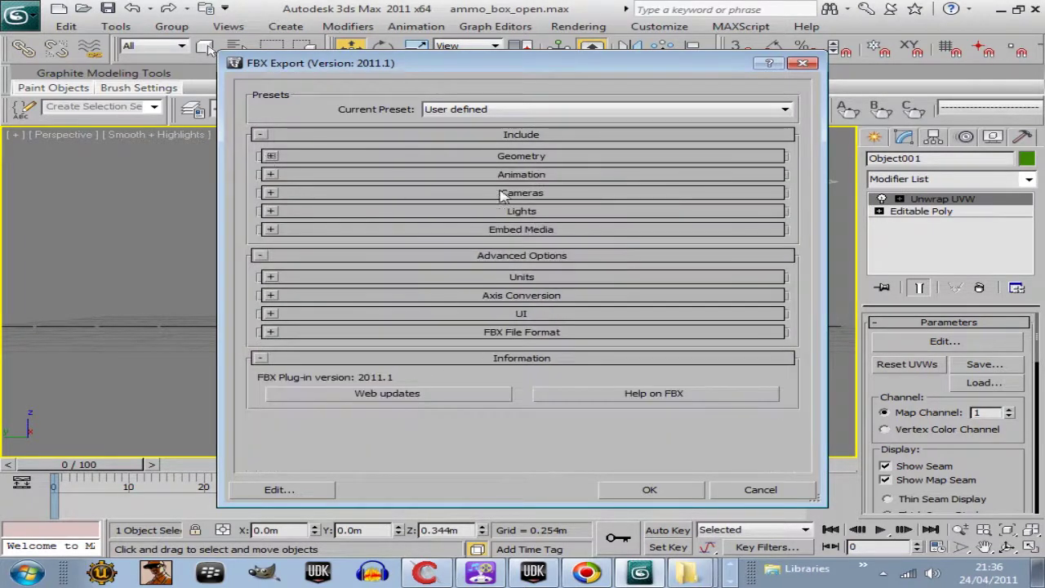
left_click(271, 175)
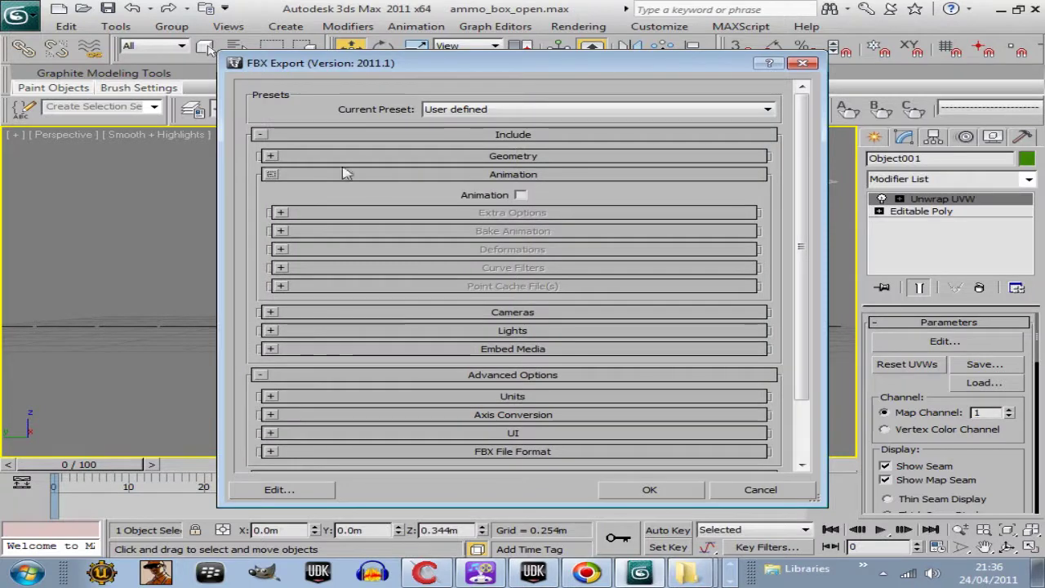
left_click(271, 175)
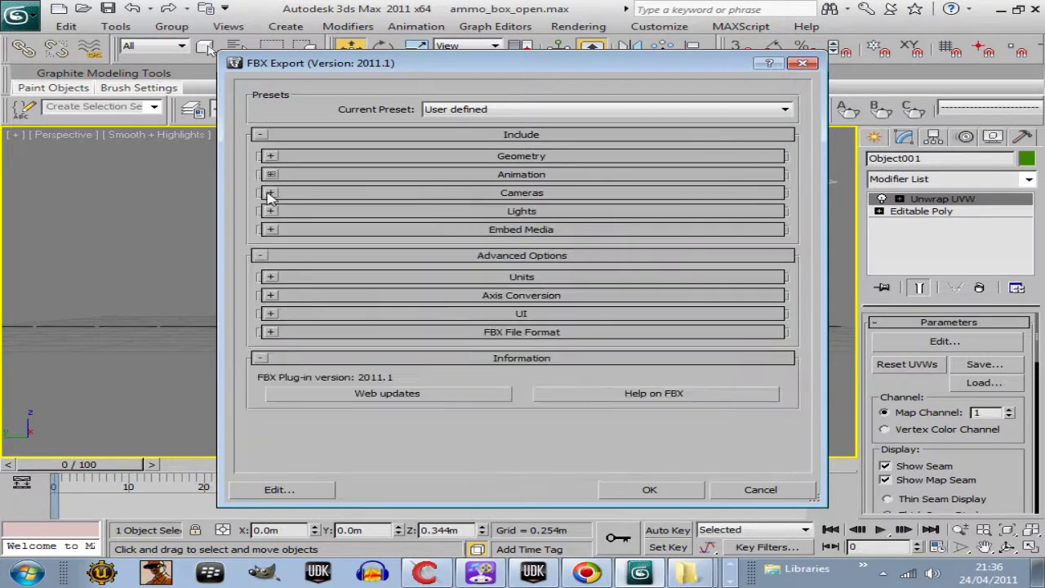
left_click(271, 193)
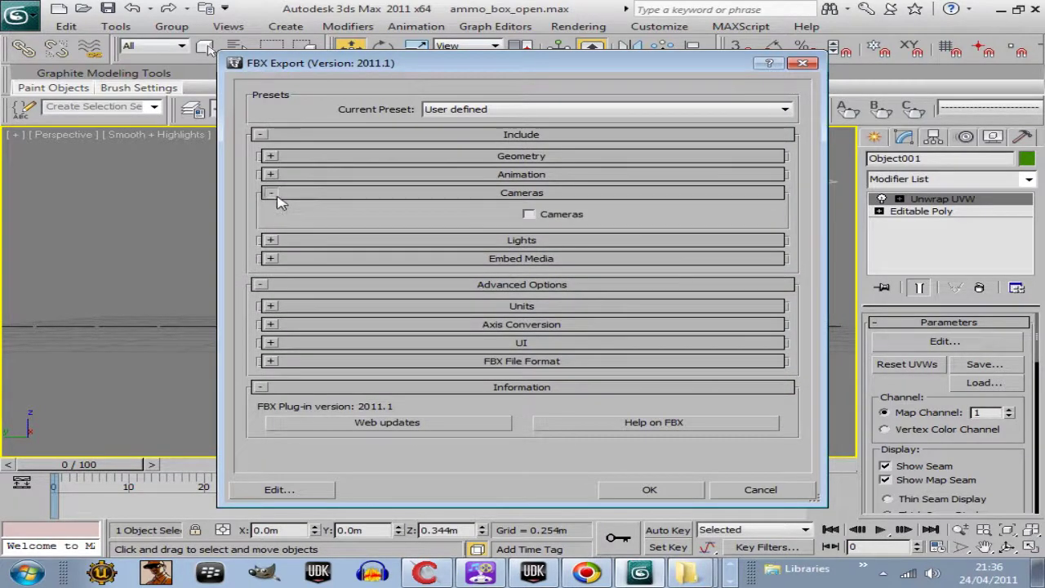
left_click(272, 194)
left_click(270, 210)
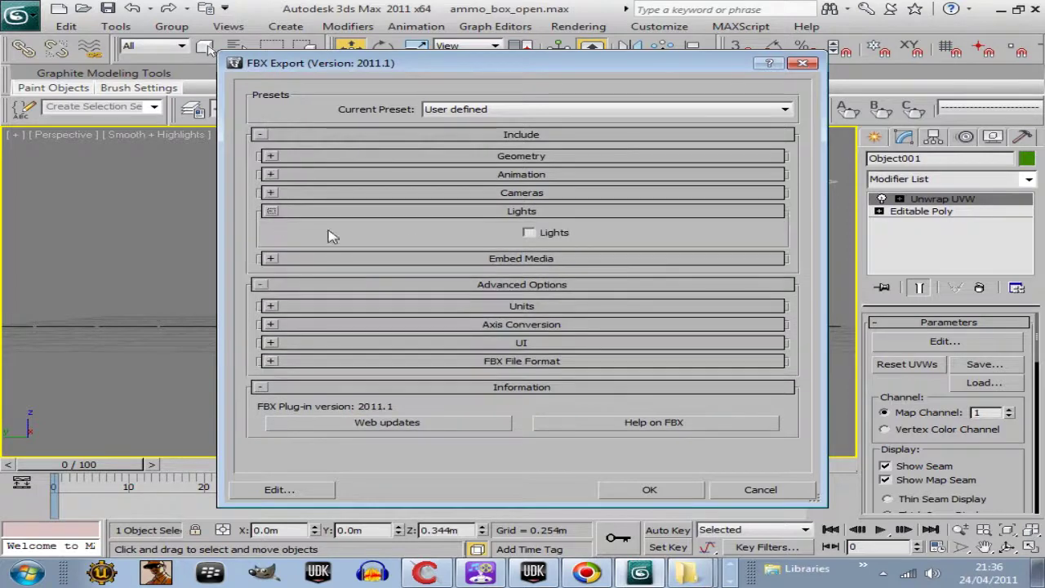
left_click(270, 211)
left_click(270, 229)
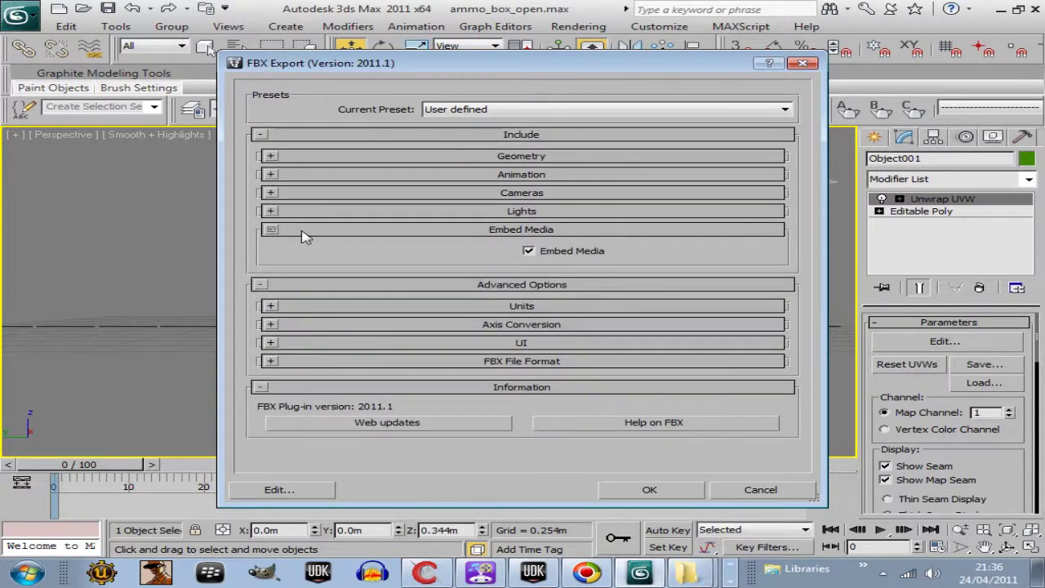
left_click(270, 229)
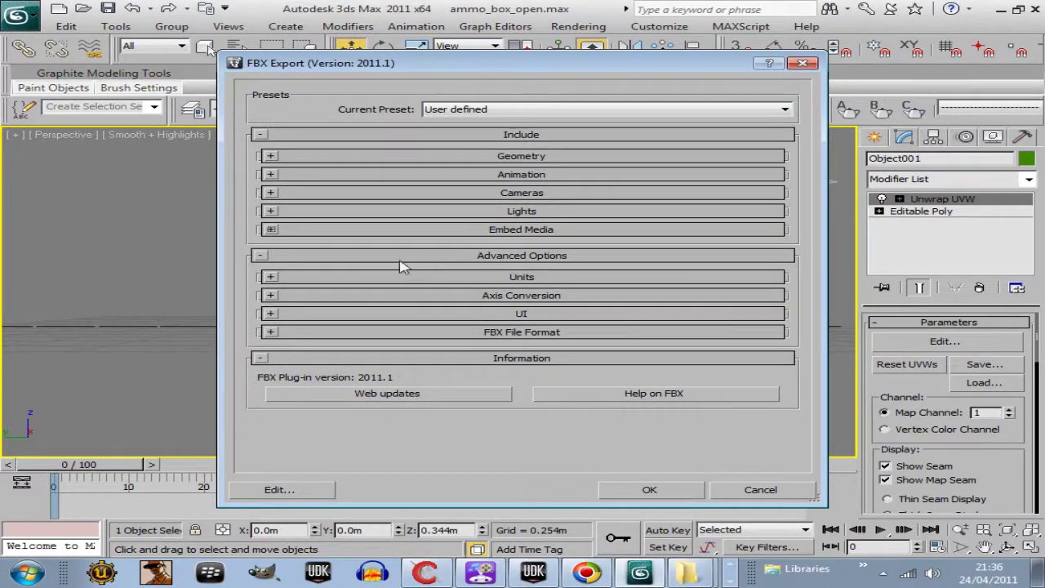
- Check the Units, Z-up Axis Conversion and UI warning rollouts, collapsing each afterwards
left_click(270, 277)
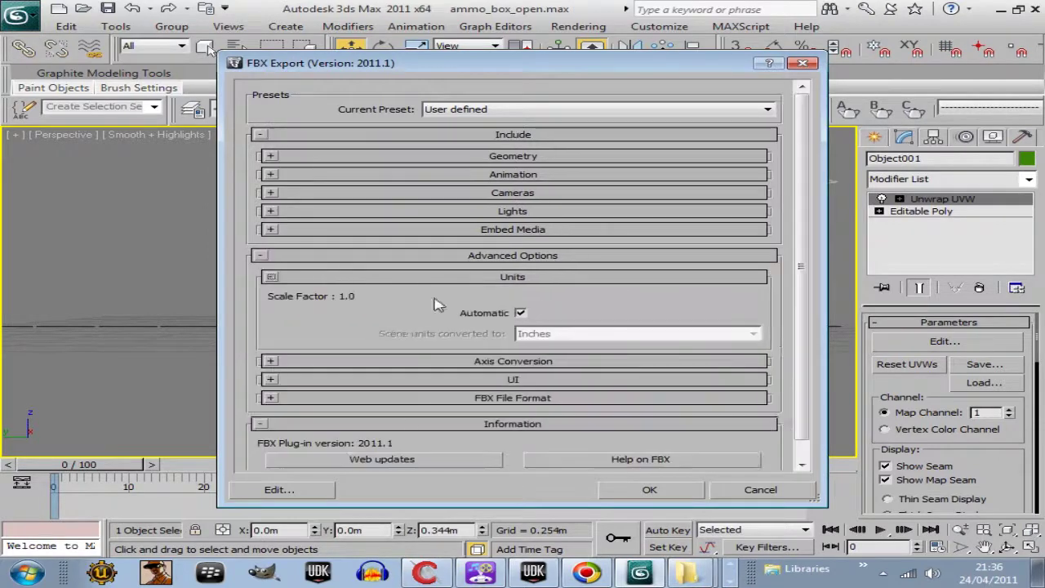
left_click(271, 276)
left_click(271, 278)
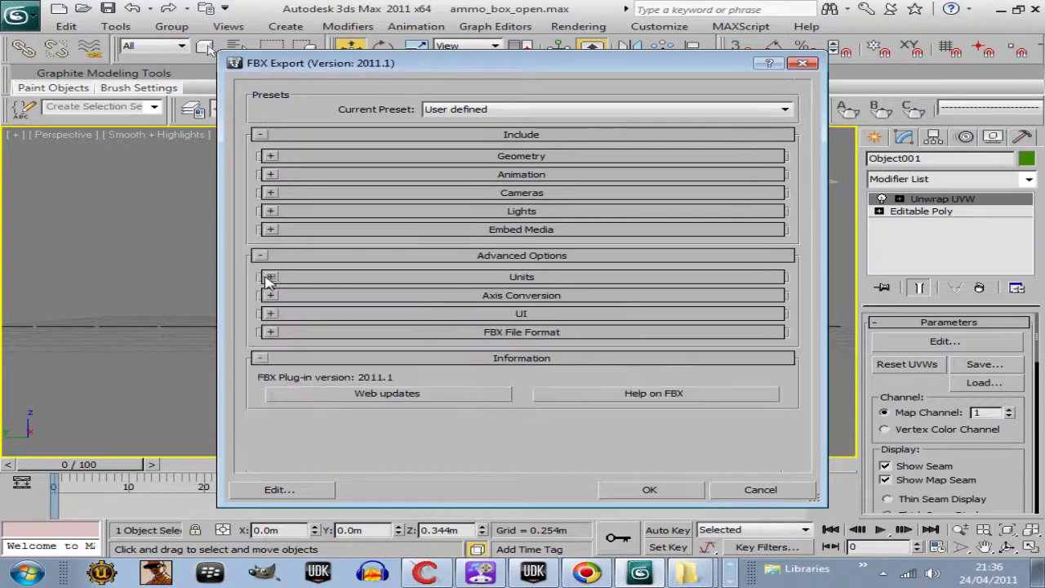
left_click(271, 296)
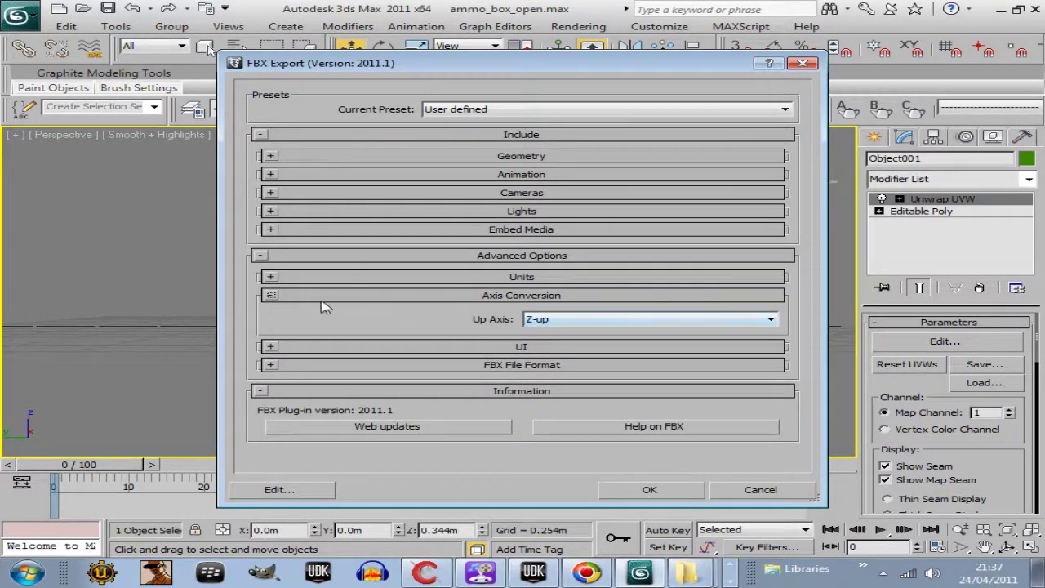
left_click(271, 295)
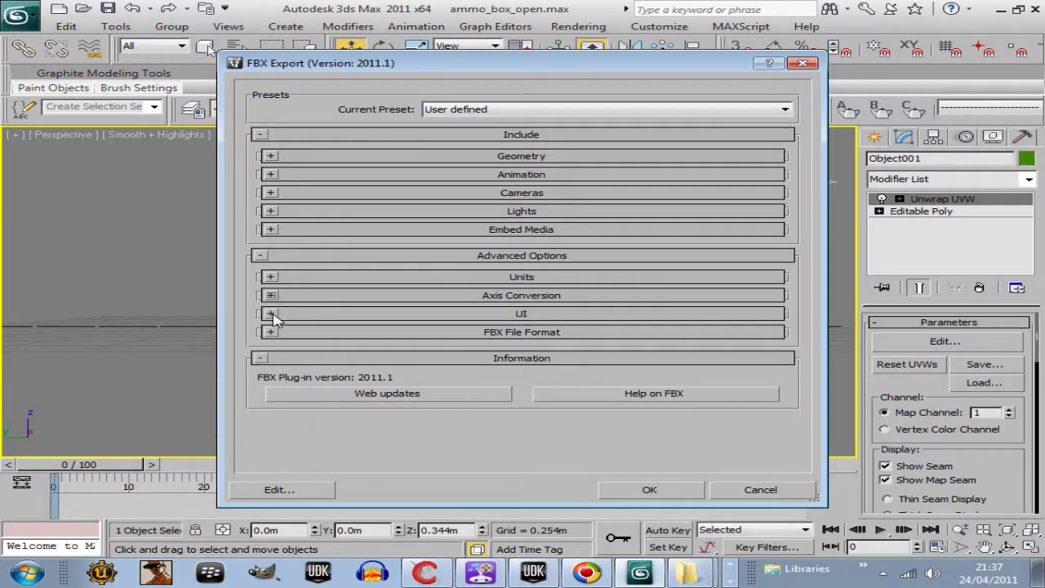
left_click(271, 313)
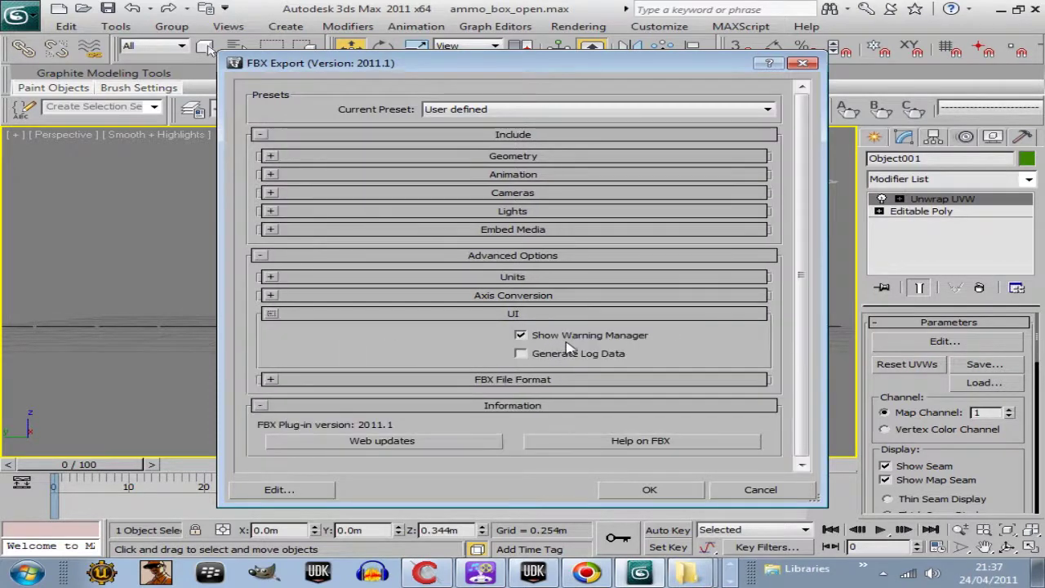
left_click(271, 313)
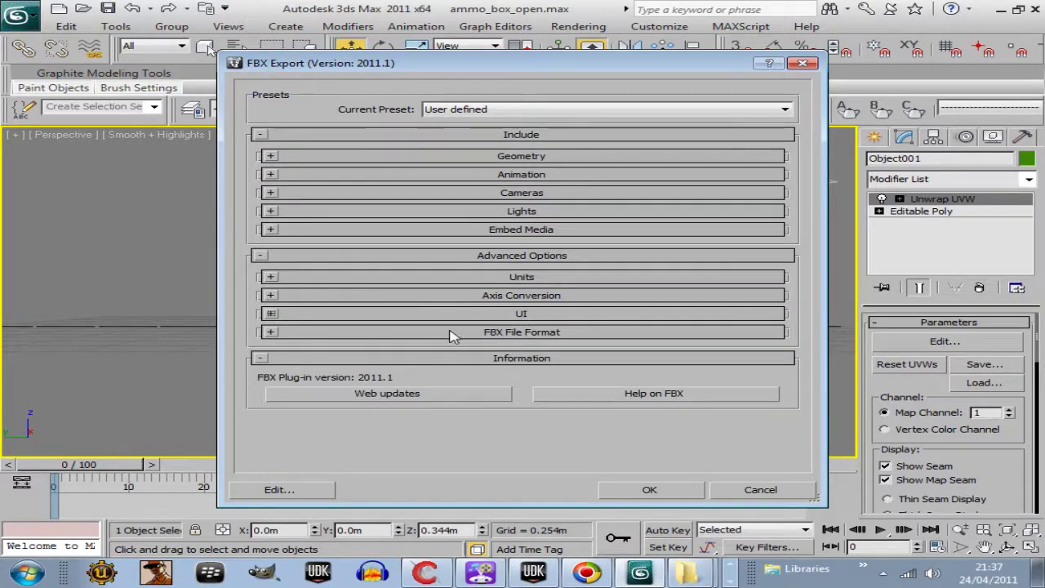
- Confirm FBX File Format is Binary, version FBX 2010, then run the export with OK
left_click(272, 333)
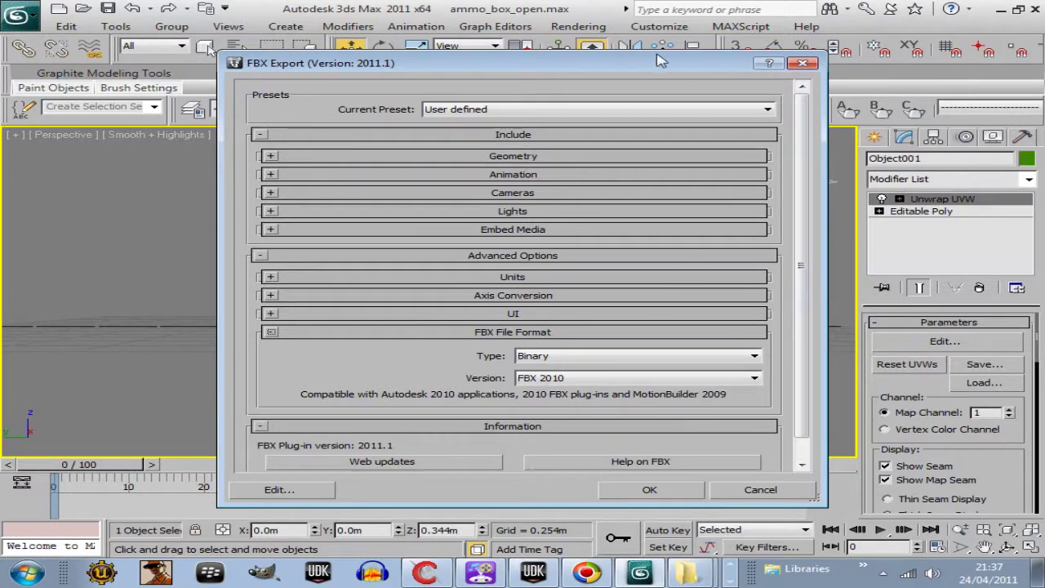
left_click_drag(653, 63, 604, 30)
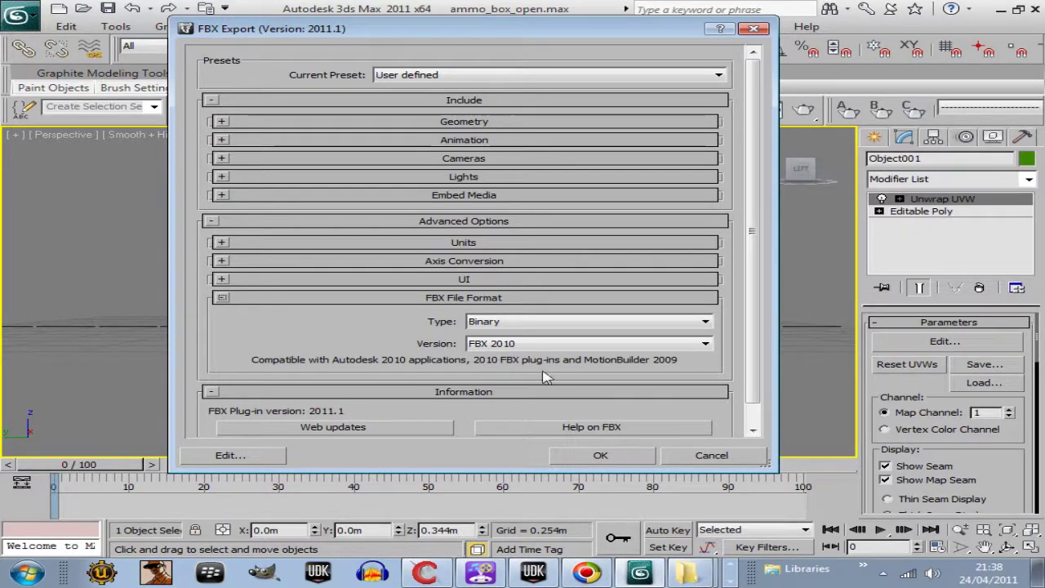
left_click(221, 298)
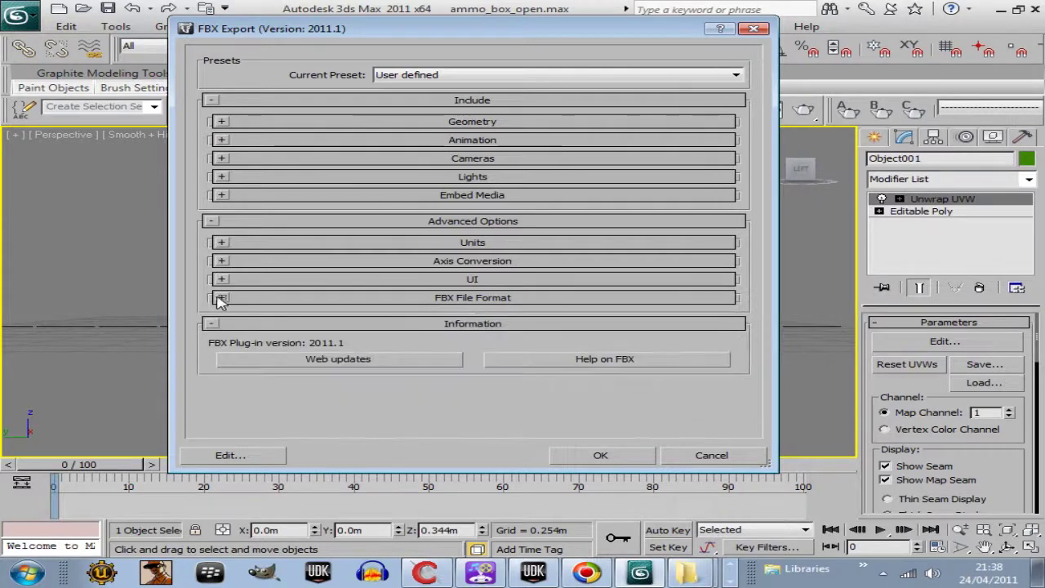
left_click(597, 455)
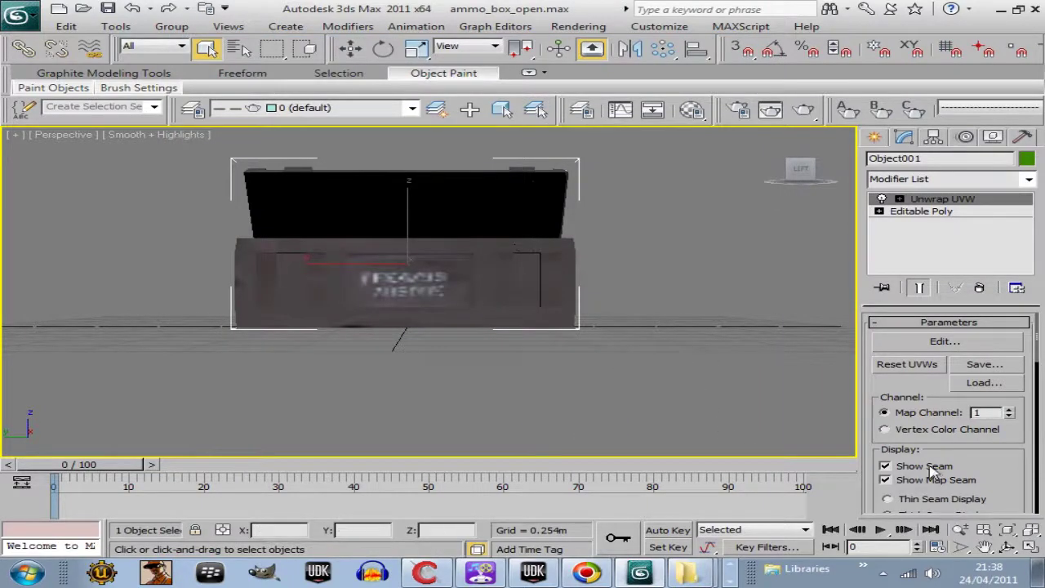
- Select the ammo_box_open static mesh in the CustomWeaponPickupLightEffect package in UDK's Content Browser
left_click(534, 576)
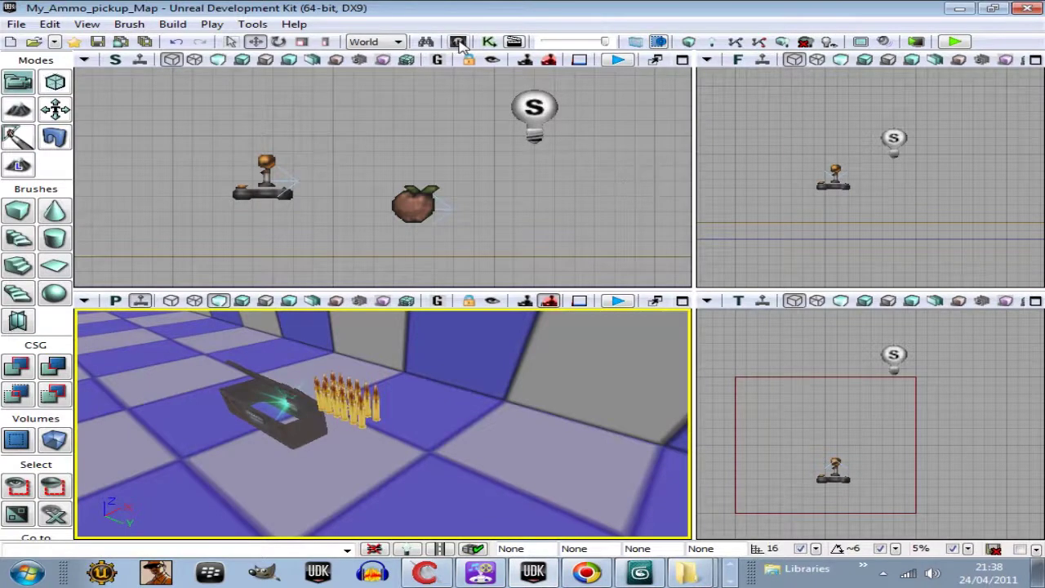
left_click(459, 42)
left_click_drag(303, 286, 303, 387)
left_click(223, 418)
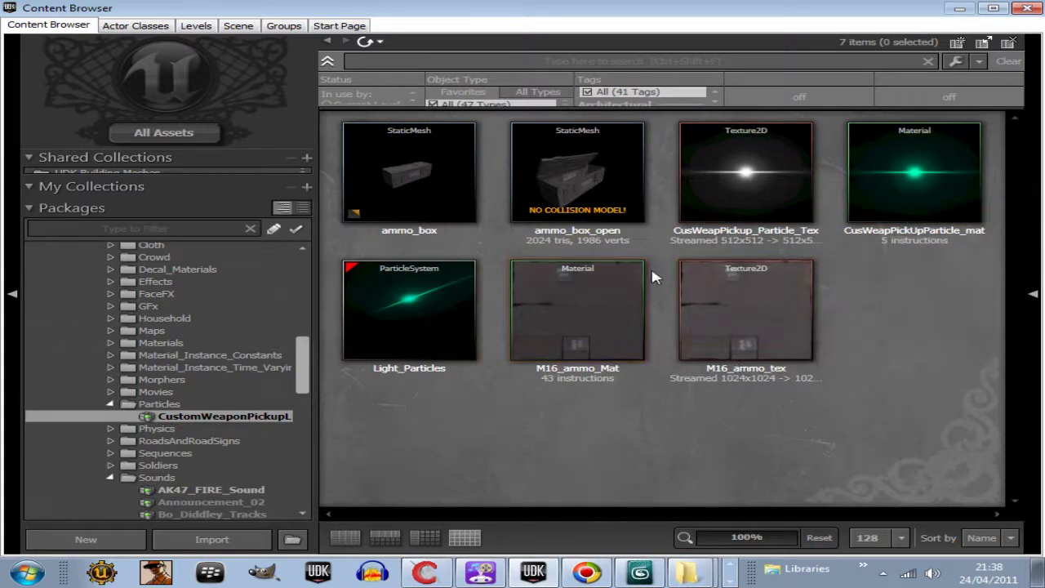
left_click(577, 201)
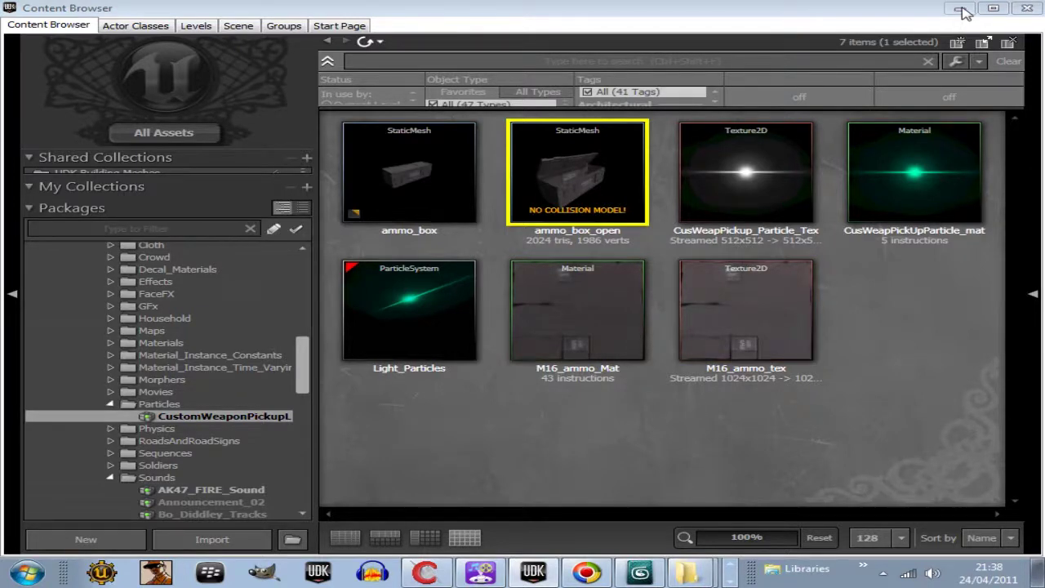
- Close the Content Browser and move the Ammo_M16 pickup with the translate gizmo
left_click(1026, 8)
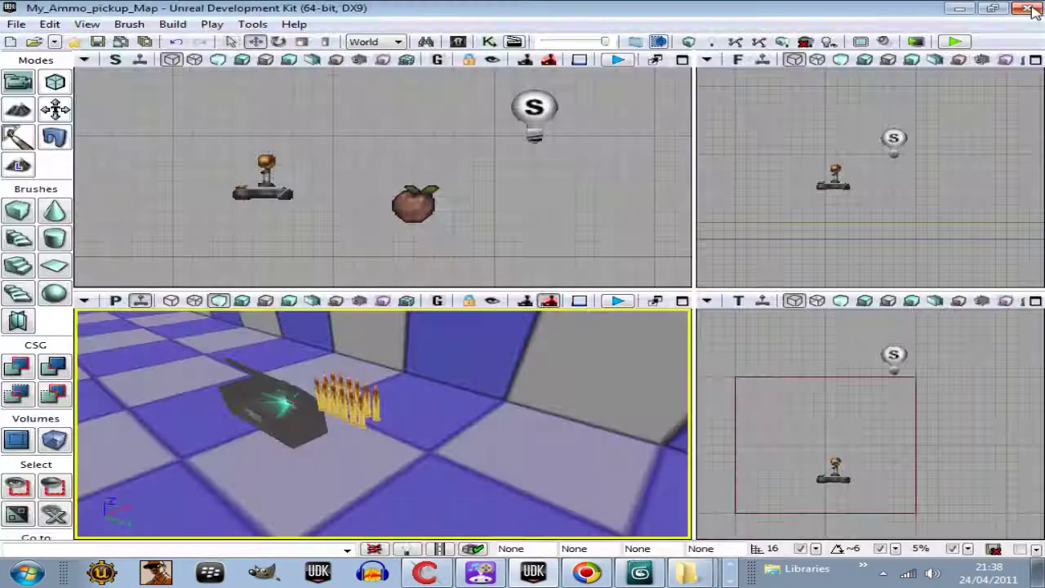
mouse_move(326, 525)
left_mouse_down()
mouse_move(183, 470)
mouse_move(213, 494)
mouse_move(144, 474)
mouse_move(231, 477)
mouse_move(343, 517)
mouse_move(502, 471)
mouse_move(302, 478)
left_mouse_up()
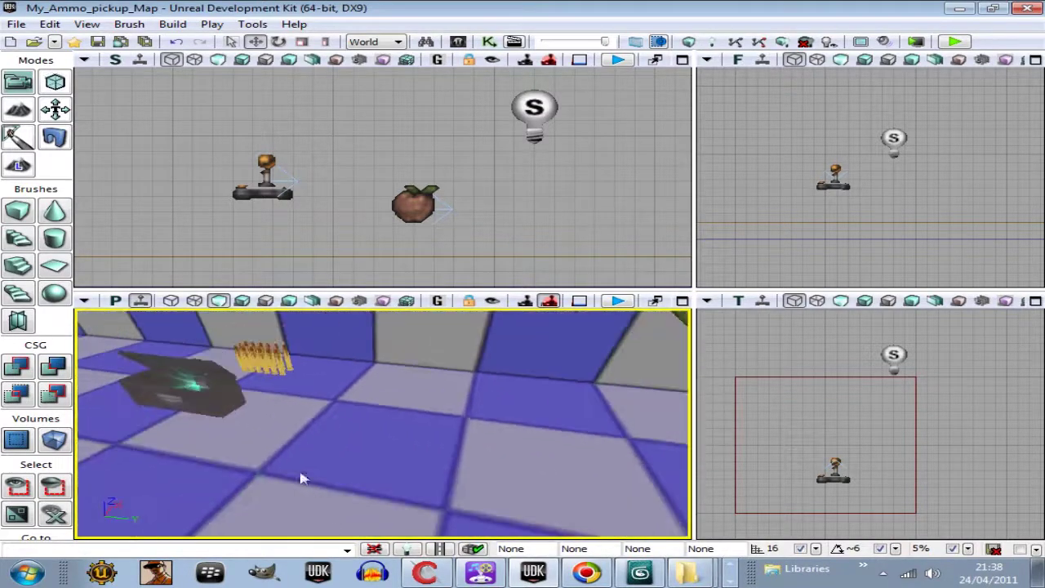
left_click(265, 363)
left_click_drag(364, 415, 433, 429)
mouse_move(358, 456)
left_mouse_down()
mouse_move(538, 528)
mouse_move(524, 467)
mouse_move(333, 428)
left_mouse_up()
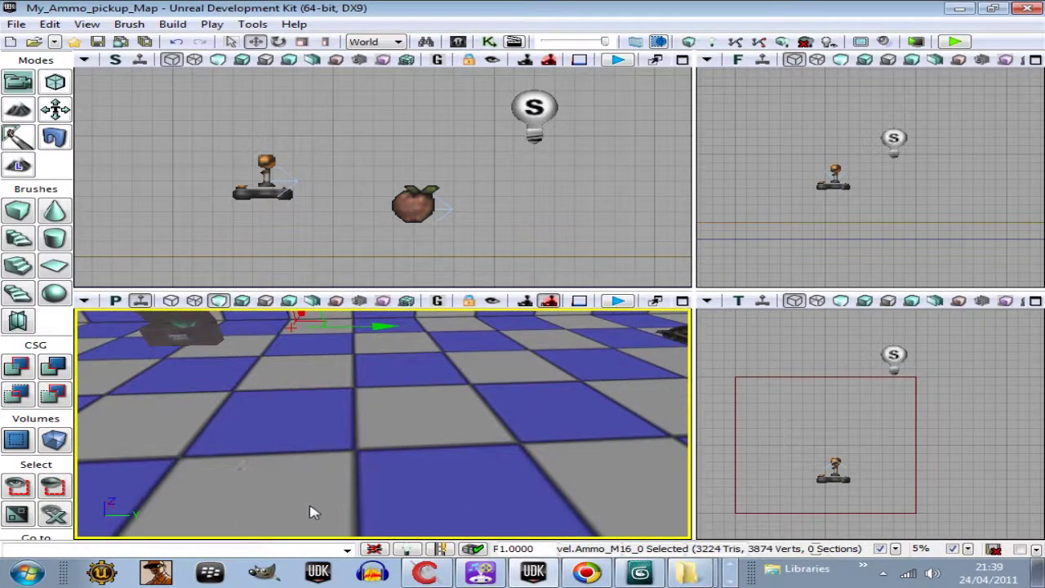
mouse_move(436, 443)
left_mouse_down()
mouse_move(401, 427)
mouse_move(398, 406)
mouse_move(392, 412)
left_mouse_up()
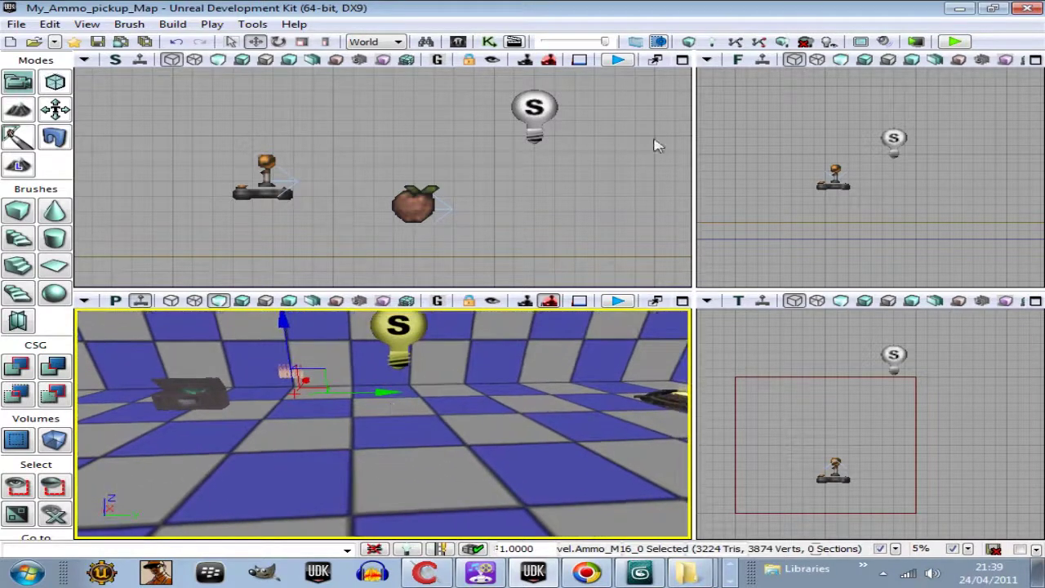
- Run Build All, dismiss Map Check, and fly around to view the pickup in the room
left_click(735, 43)
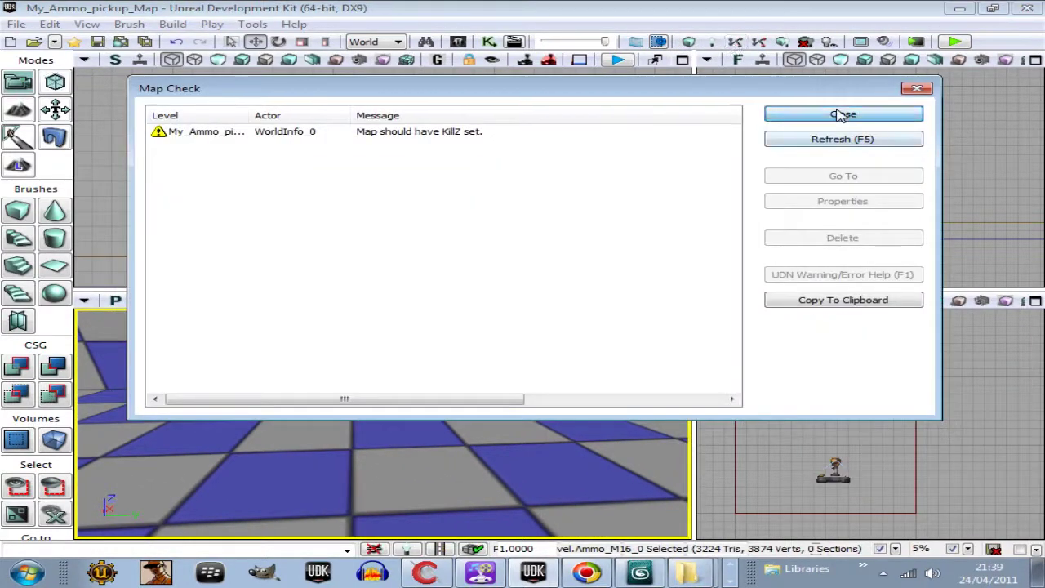
left_click(842, 114)
left_click_drag(302, 506, 129, 392)
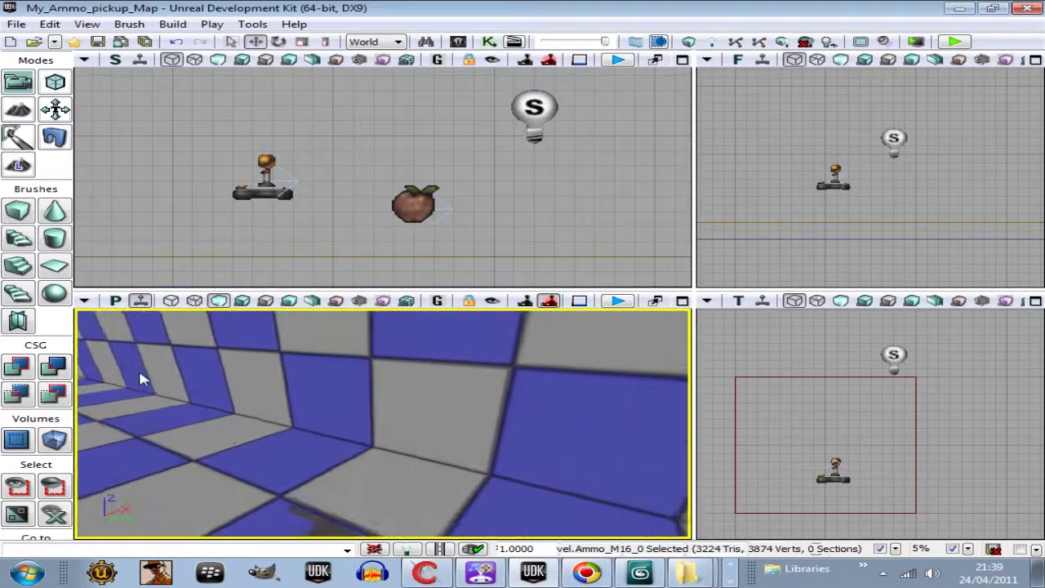
mouse_move(129, 392)
left_mouse_down()
mouse_move(356, 542)
mouse_move(406, 546)
left_mouse_up()
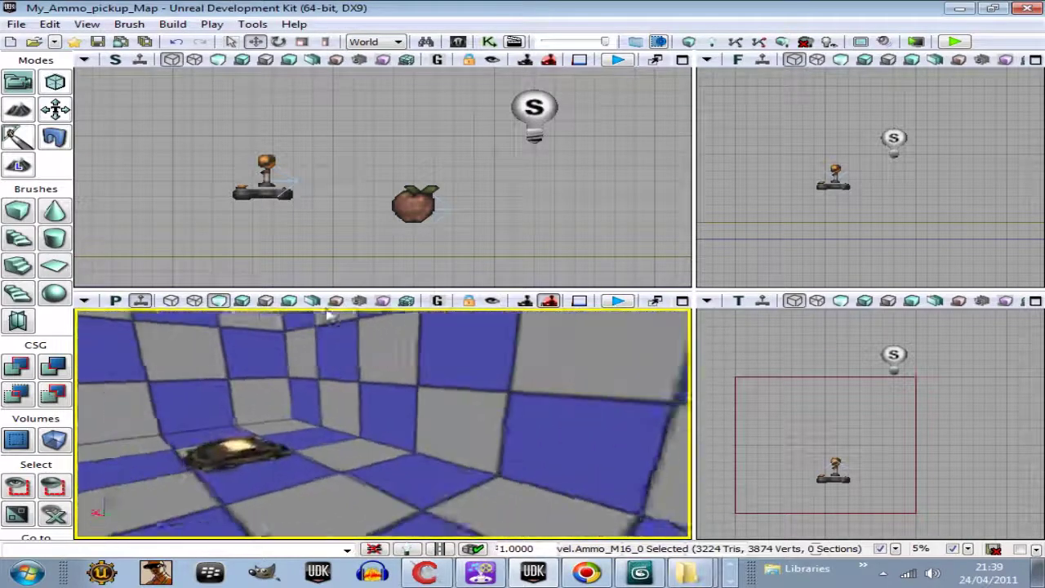
left_click_drag(405, 546, 259, 321)
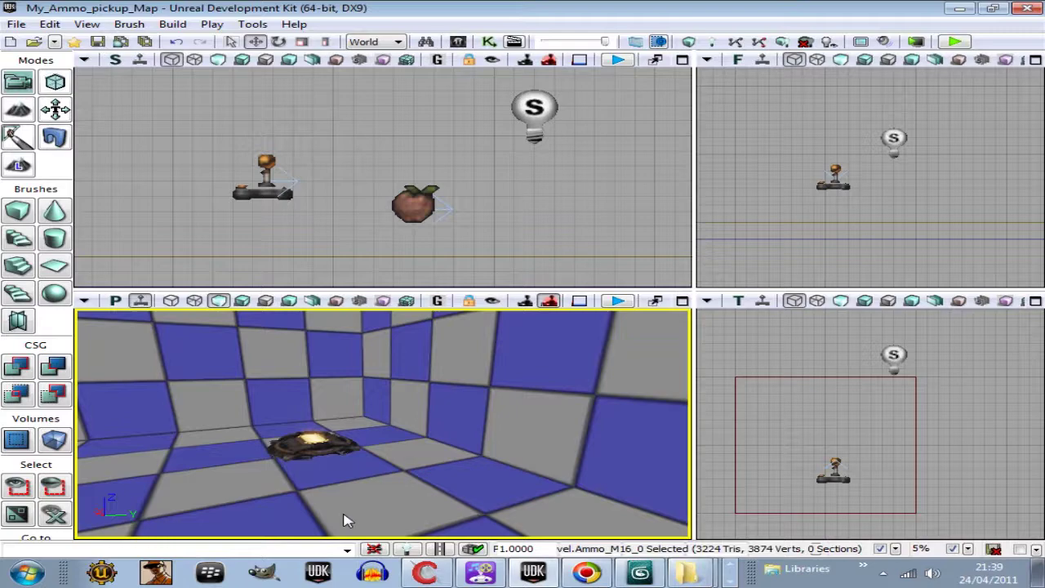
left_click_drag(344, 521, 333, 544)
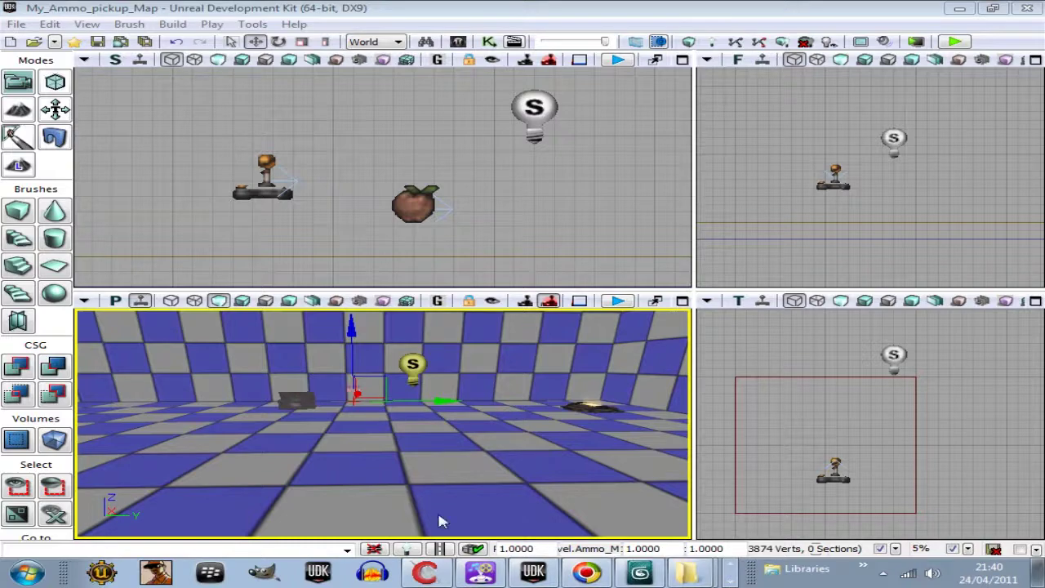
- Select the CustomWeaponPickupFactory class name in ConTEXT, then bring back the DaveSaxon Classes folder
left_click(424, 572)
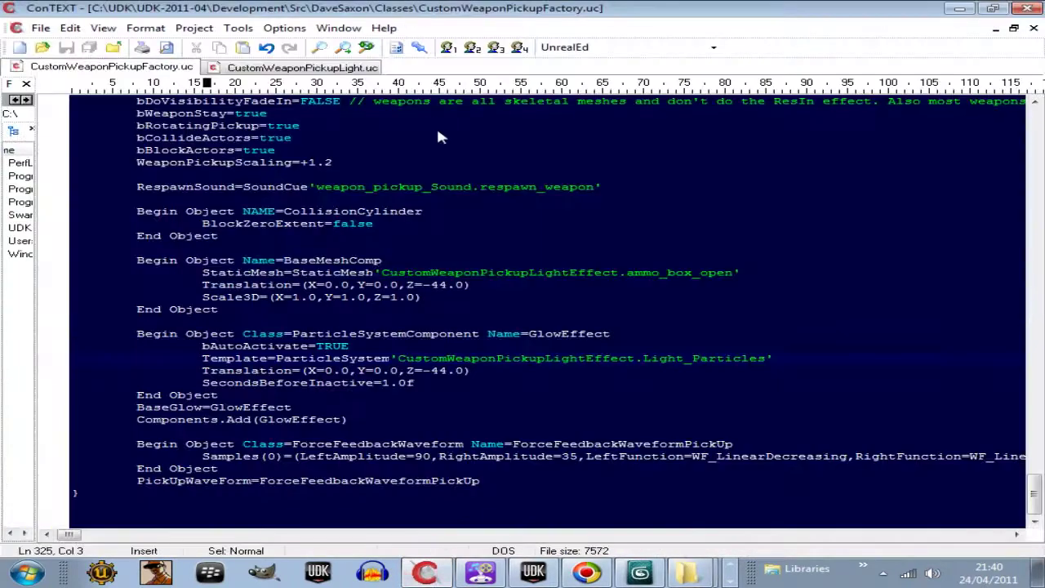
left_click_drag(1034, 492, 1035, 116)
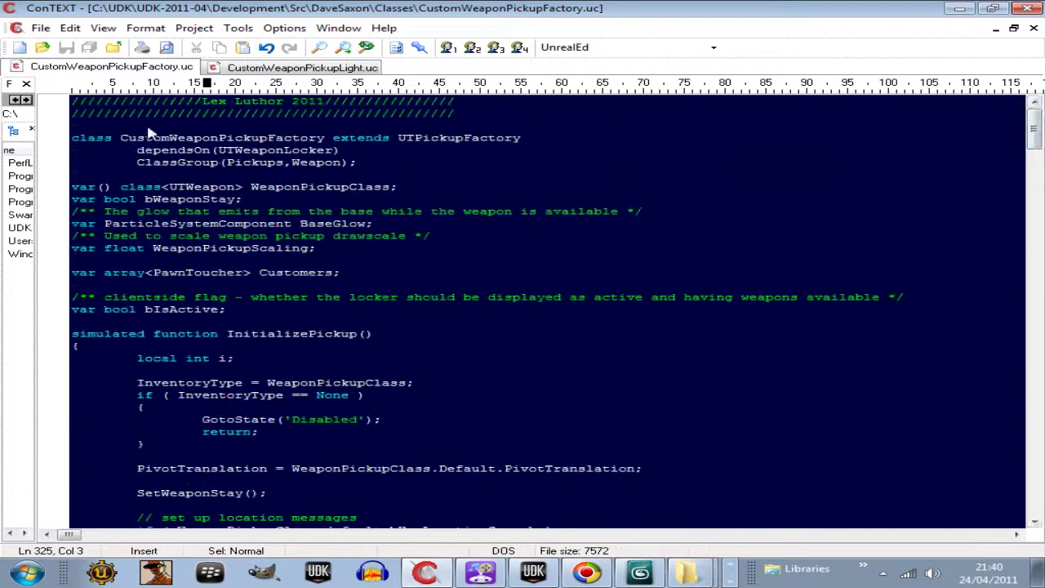
left_click_drag(120, 137, 327, 140)
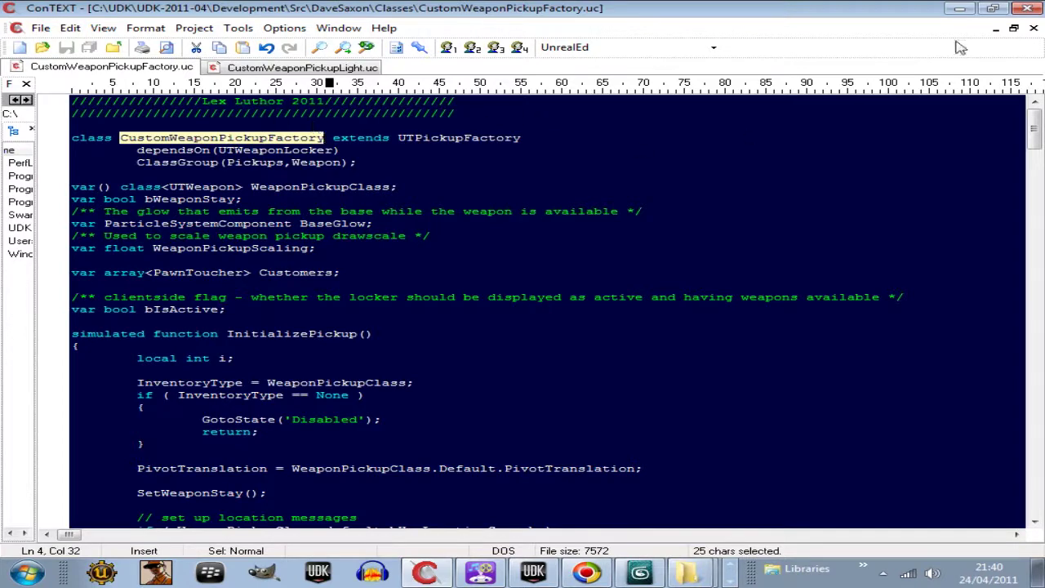
left_click(694, 567)
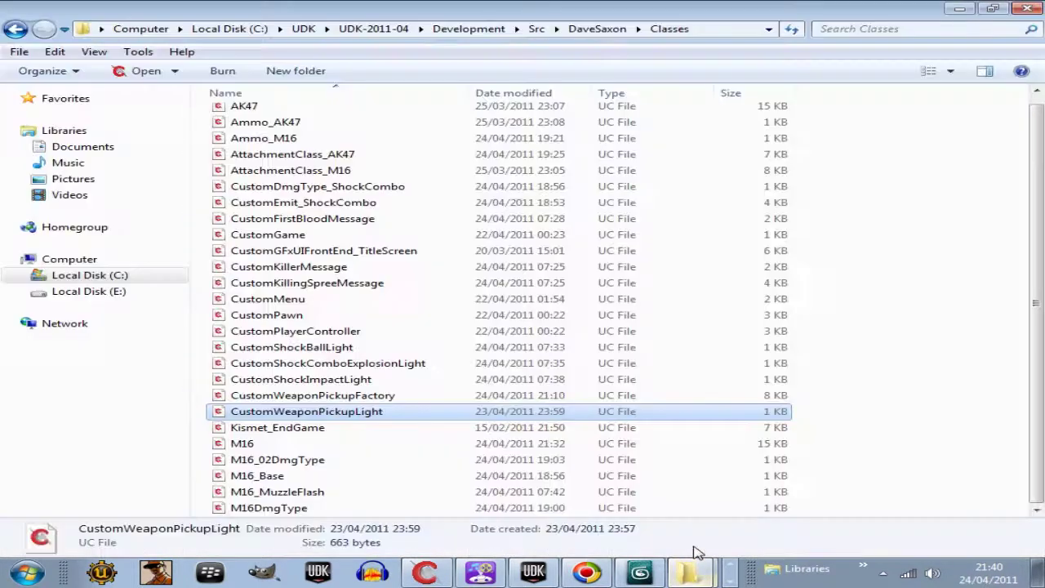